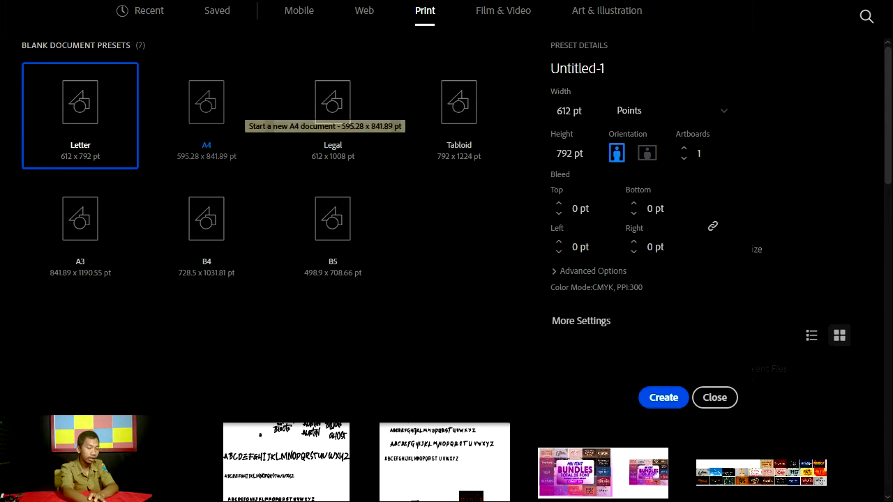
# Step: Create a new portrait document from the A4 print preset with RGB Color mode and High (300 ppi) raster effects
pyautogui.click(243, 108)
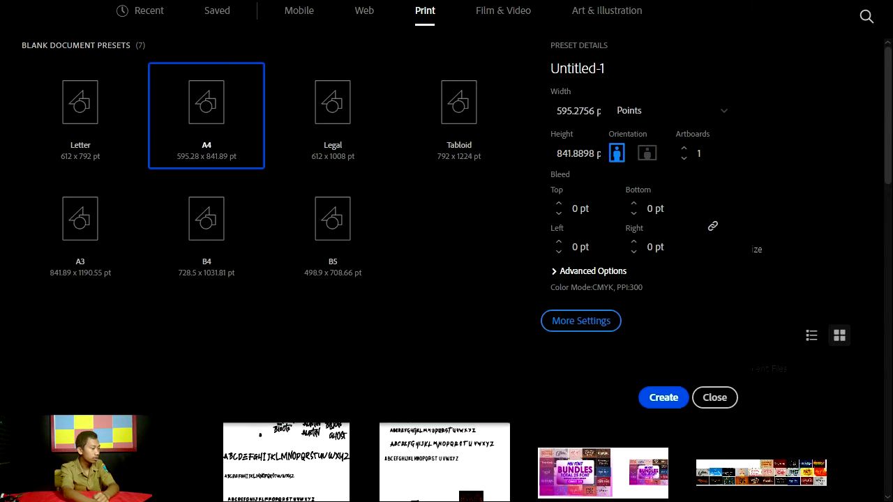
pyautogui.click(592, 271)
pyautogui.scroll(-3, 592, 271)
pyautogui.scroll(2, 593, 271)
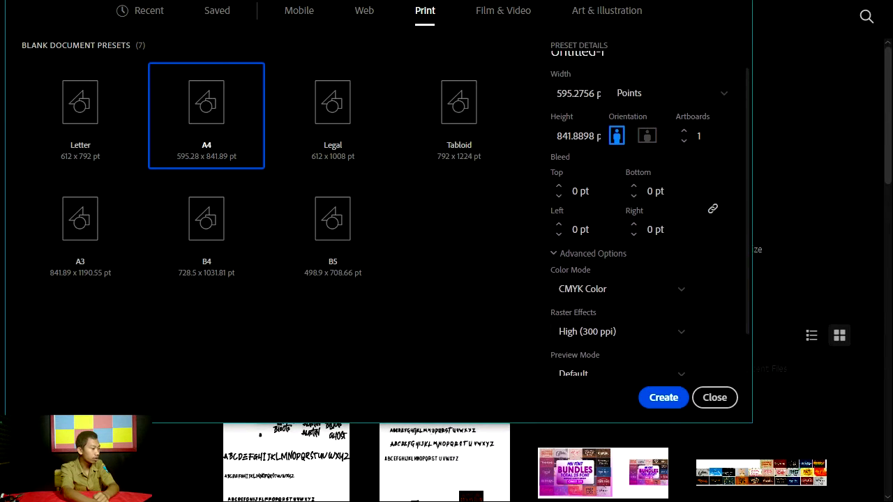
pyautogui.click(594, 390)
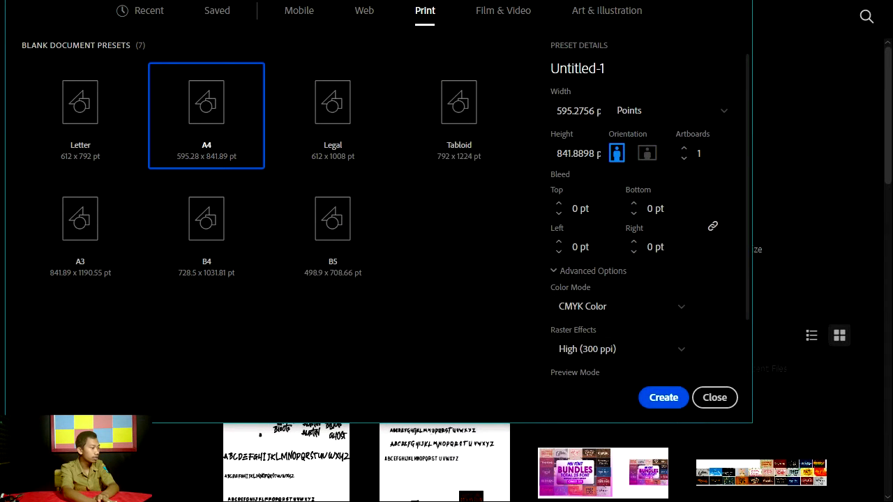
pyautogui.scroll(-2, 649, 210)
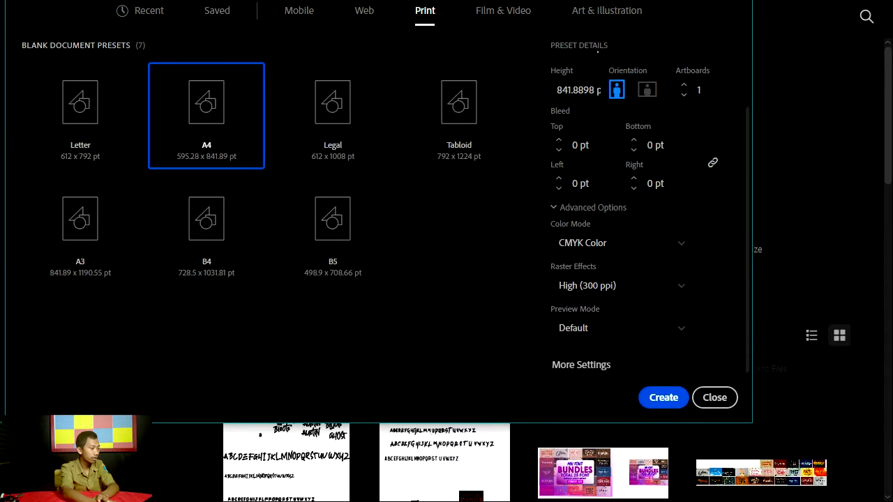
pyautogui.click(614, 244)
pyautogui.click(593, 266)
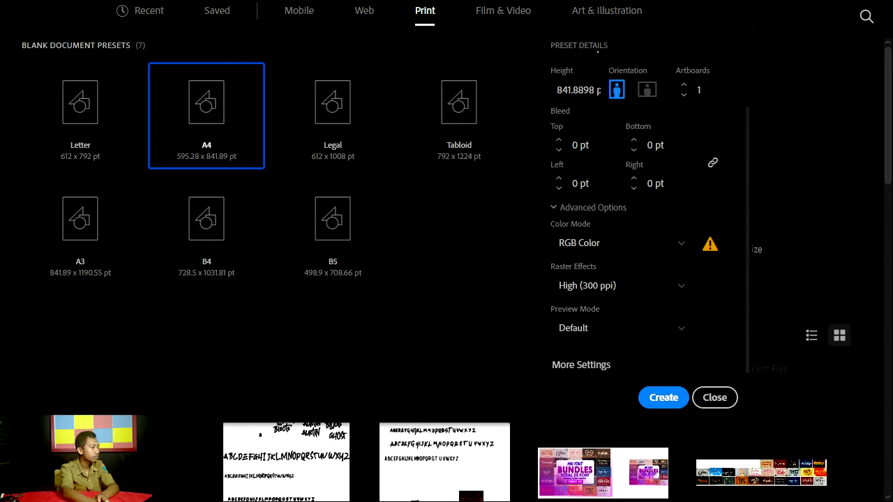
pyautogui.click(664, 397)
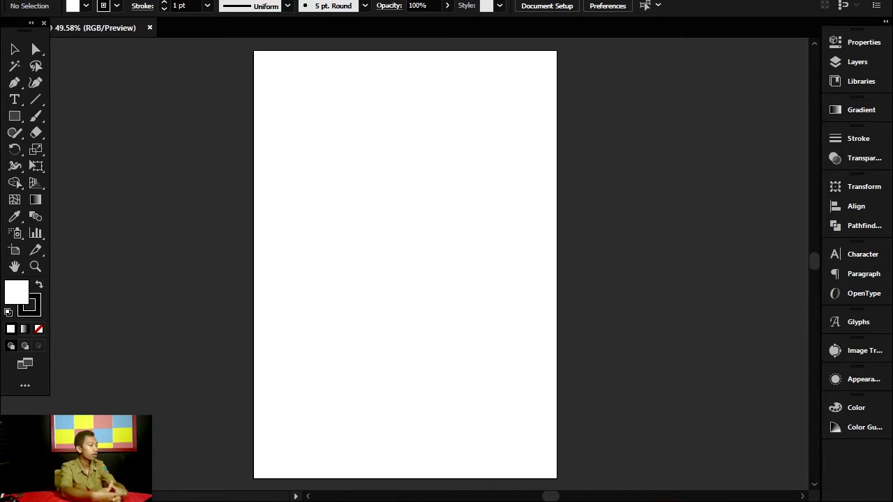
pyautogui.scroll(3, 406, 265)
pyautogui.scroll(-4, 405, 265)
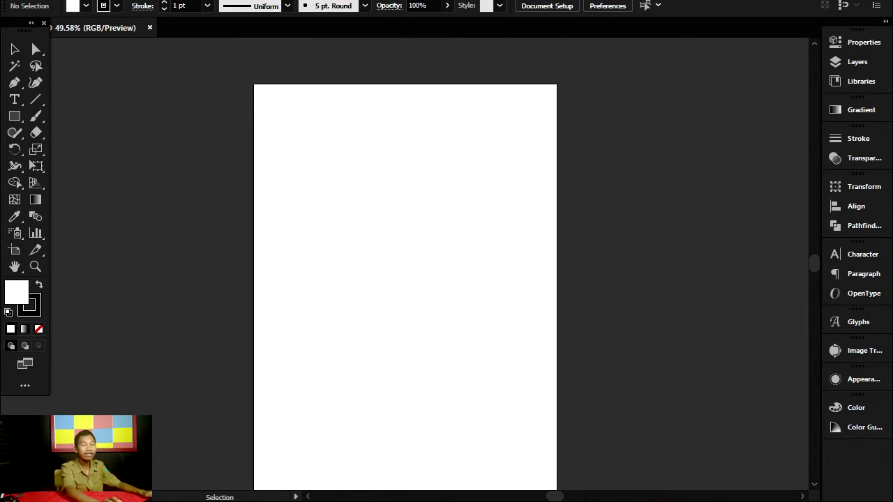
pyautogui.scroll(2, 405, 265)
pyautogui.scroll(1, 405, 280)
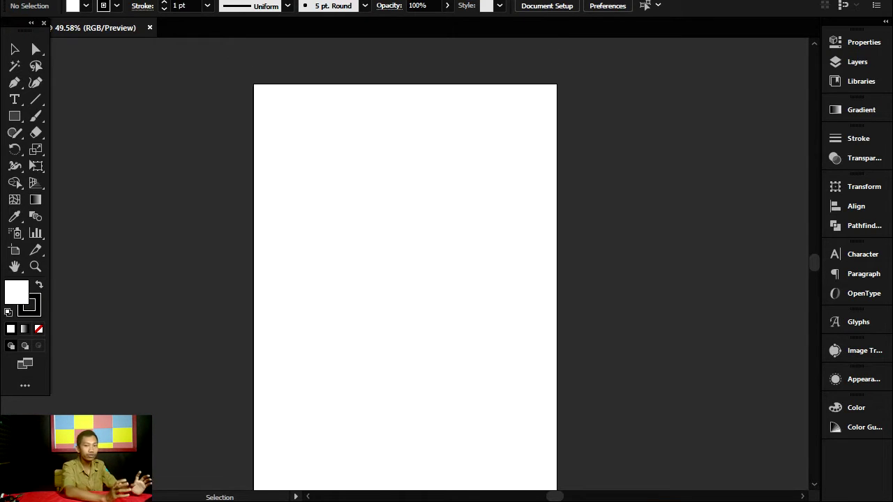
# Step: Draw a square in the upper half of the artboard and swap its fill and stroke for a black fill
pyautogui.press('v')
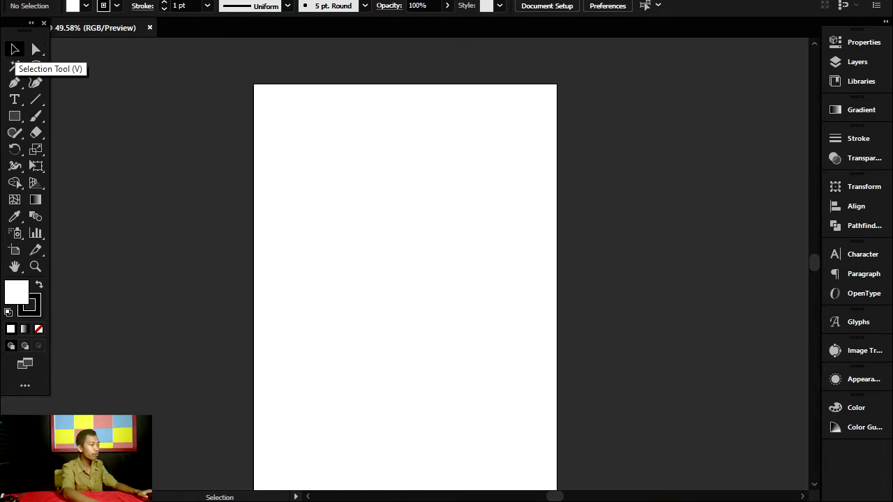
pyautogui.press('m')
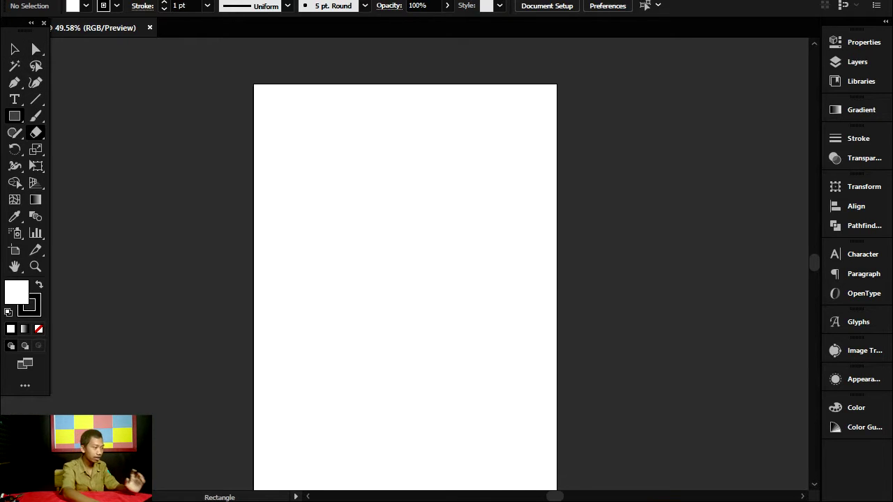
pyautogui.moveTo(357, 164); pyautogui.dragTo(549, 354)
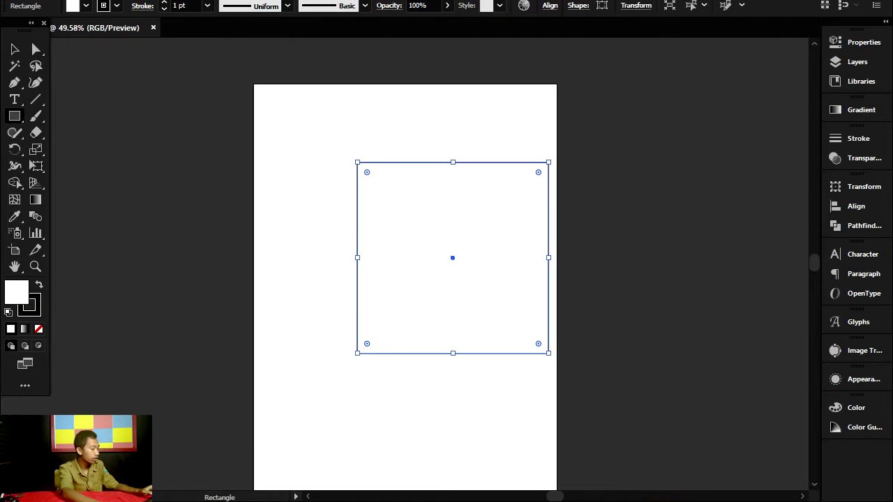
pyautogui.hotkey('shift', 'x')
# Step: Move the black square towards the horizontal centre of the artboard
pyautogui.click(14, 49)
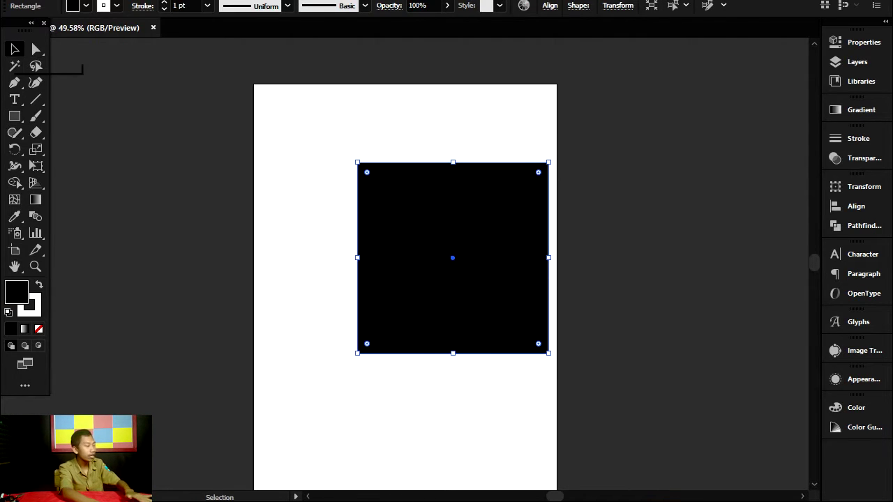
pyautogui.moveTo(453, 258); pyautogui.dragTo(403, 250)
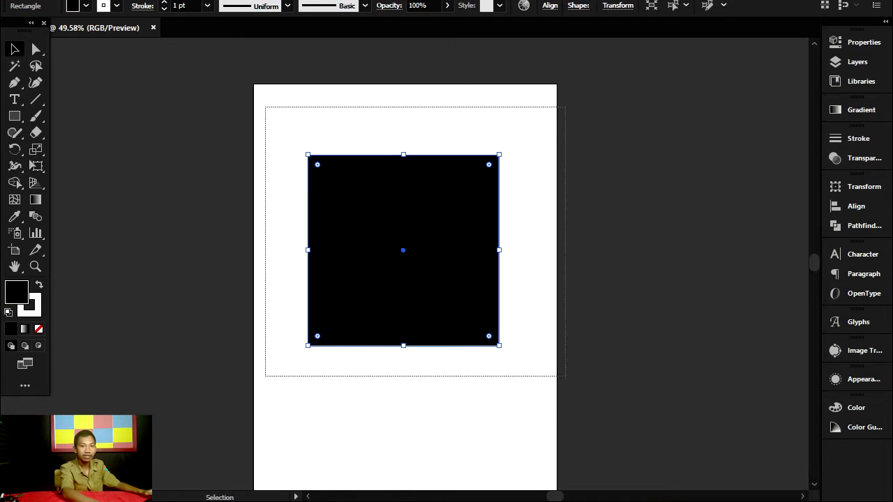
pyautogui.moveTo(404, 250)
pyautogui.mouseDown()
pyautogui.moveTo(411, 226)
pyautogui.moveTo(399, 252)
pyautogui.mouseUp()
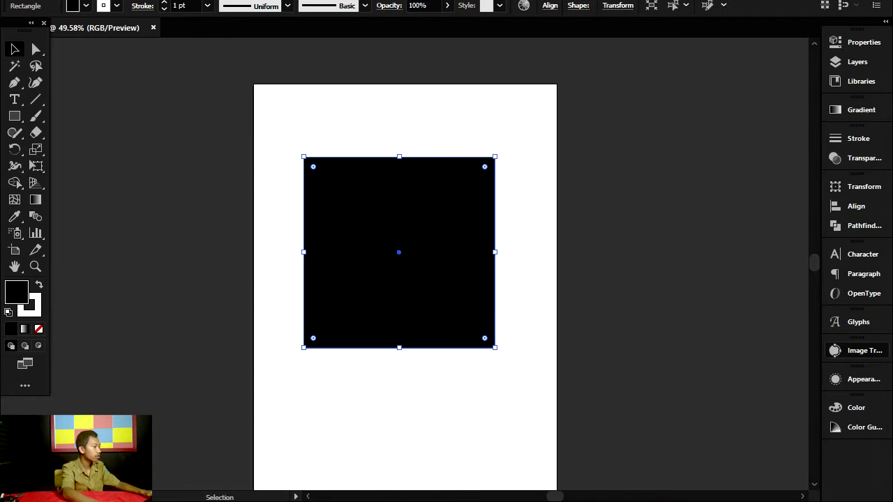
# Step: Reshape the black square into a narrow boomerang by moving its two upper corner points and its lower-right one with Direct Selection
pyautogui.click(35, 48)
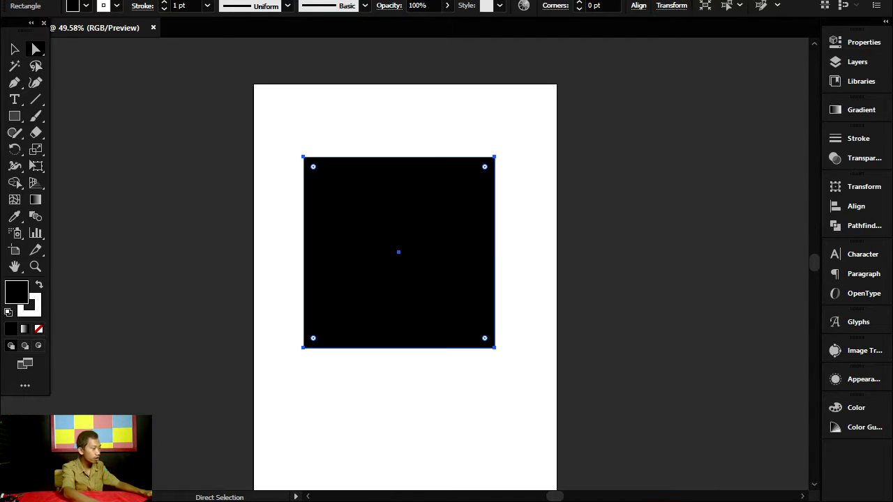
pyautogui.moveTo(303, 157); pyautogui.dragTo(406, 258)
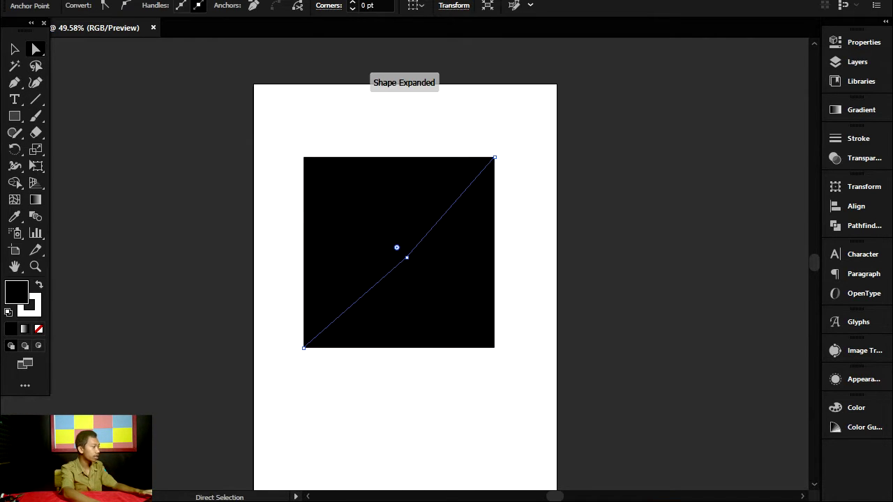
pyautogui.moveTo(494, 158); pyautogui.dragTo(354, 164)
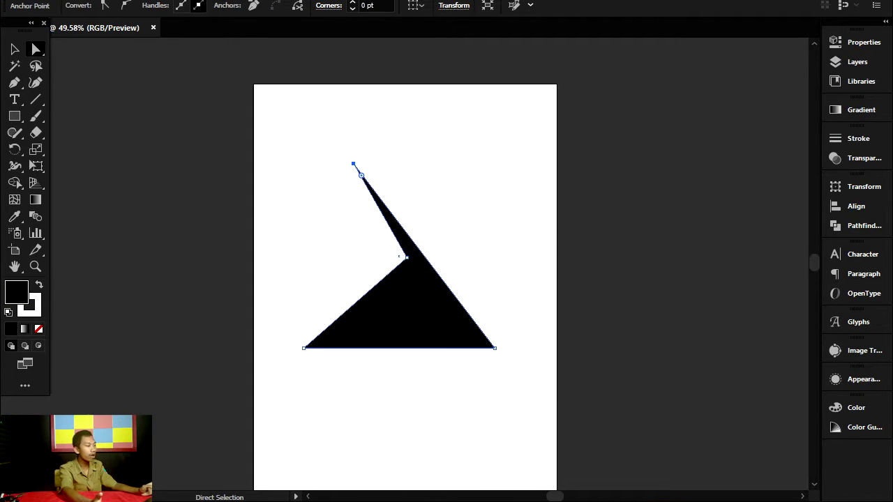
pyautogui.moveTo(399, 257); pyautogui.dragTo(363, 265)
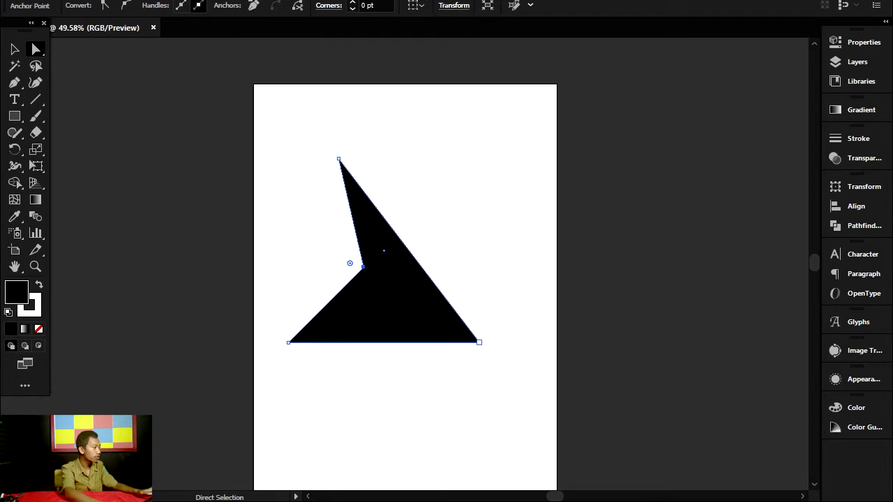
pyautogui.moveTo(478, 342); pyautogui.dragTo(402, 278)
pyautogui.hotkey('ctrl', 'shift', 'a')
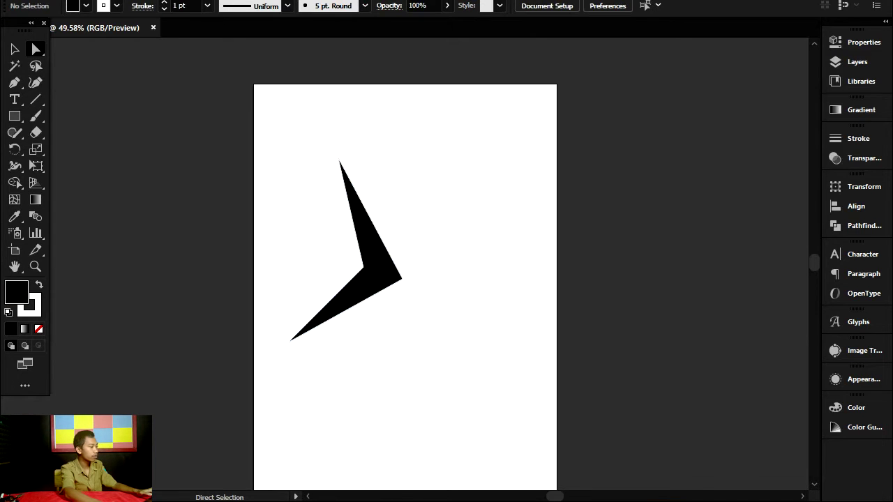
# Step: Delete the boomerang shape from the artboard
pyautogui.press('v')
pyautogui.hotkey('ctrl', 'a')
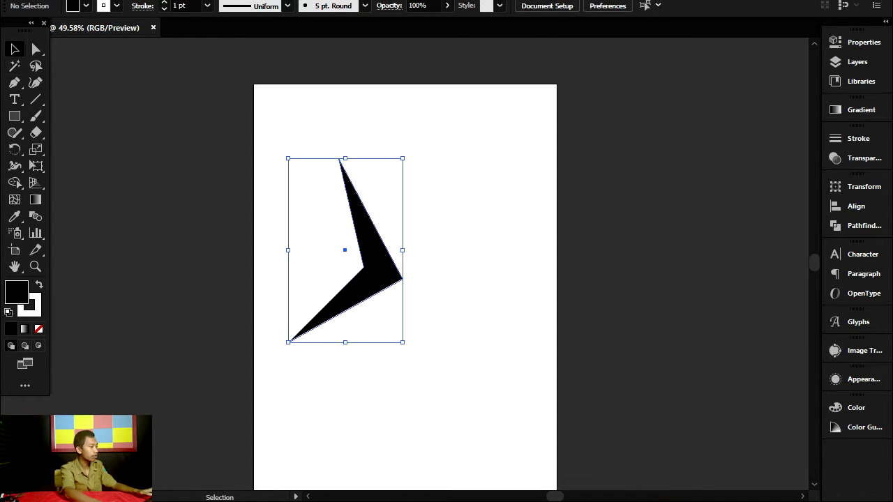
pyautogui.press('Delete')
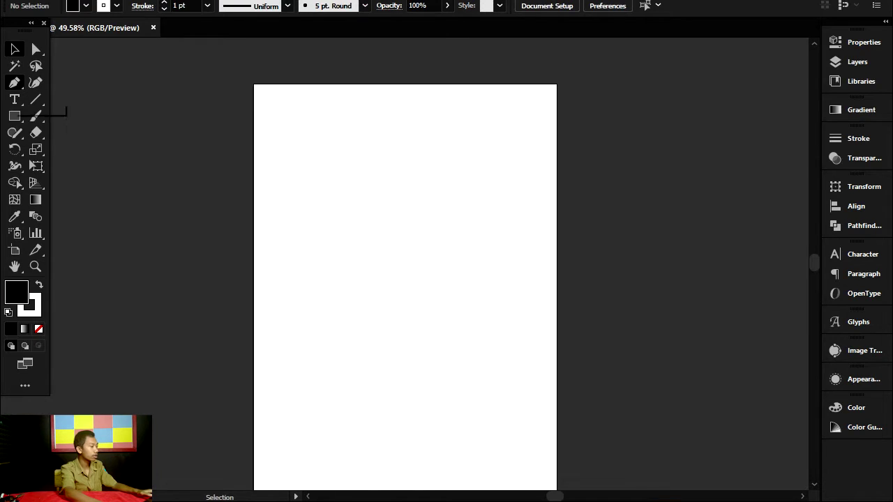
# Step: Draw a closed rounded shape with three anchor points in the artboard's upper half using the Pen tool
pyautogui.click(14, 82)
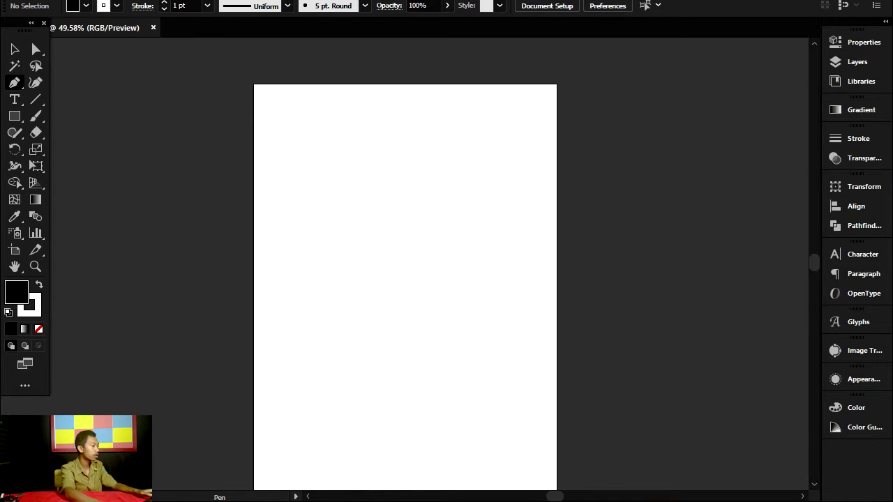
pyautogui.click(385, 150)
pyautogui.moveTo(344, 225); pyautogui.dragTo(365, 298)
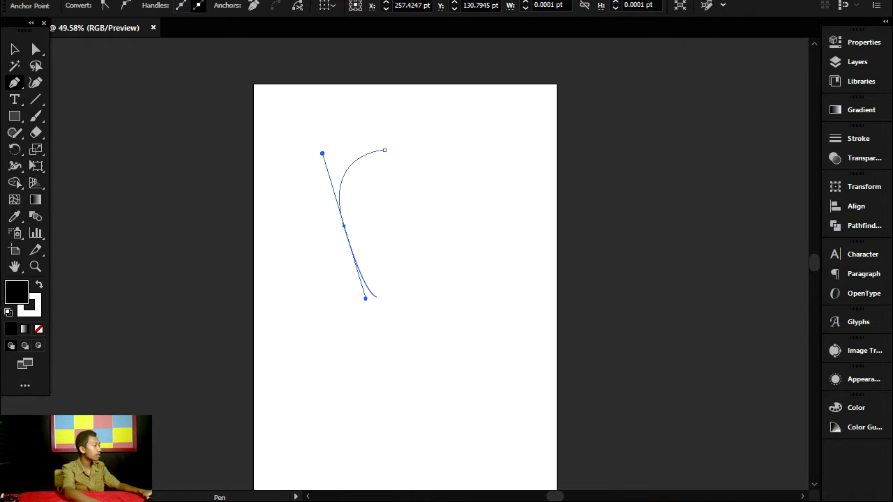
pyautogui.moveTo(456, 214); pyautogui.dragTo(461, 128)
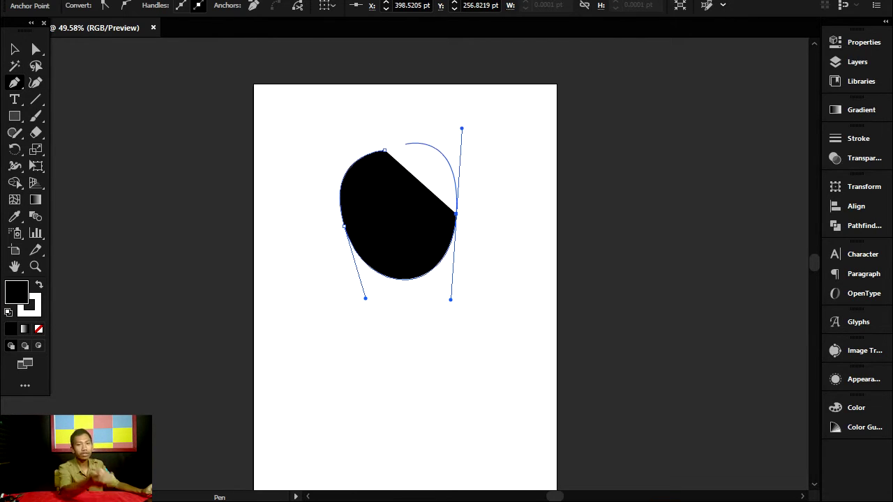
pyautogui.click(385, 149)
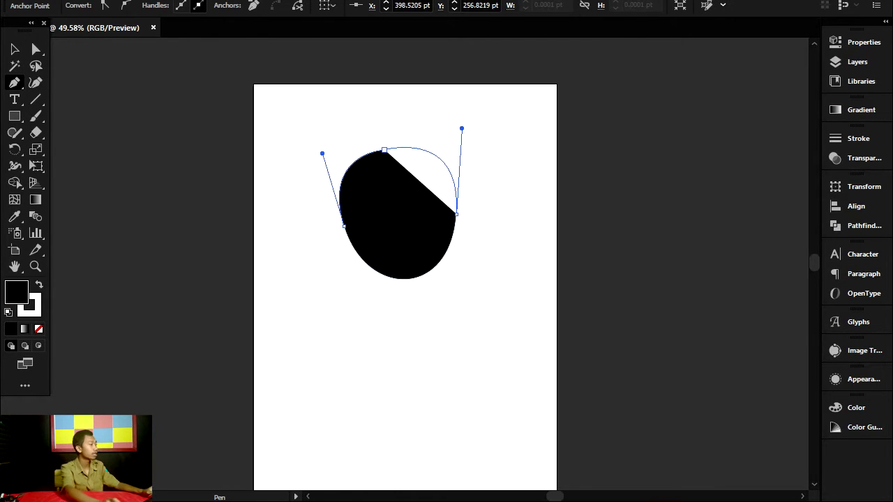
# Step: Convert the rounded shape's top anchor point to a smooth point
pyautogui.press('a')
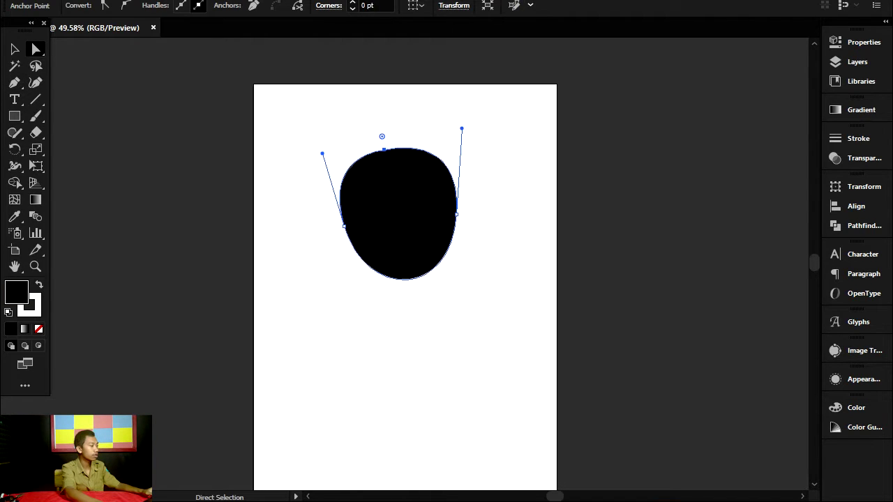
pyautogui.click(126, 6)
pyautogui.click(296, 120)
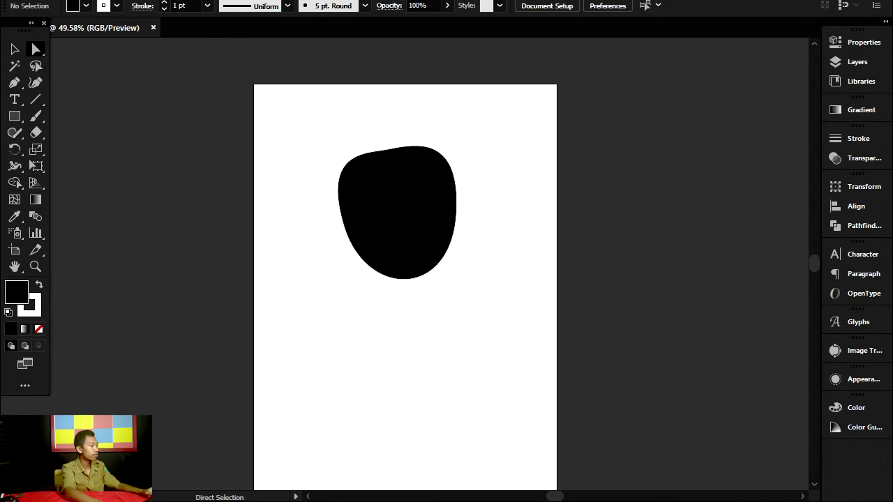
# Step: Refine the curve along the rounded shape's upper edge by adjusting its top anchor point and direction handles
pyautogui.scroll(-1, 398, 175)
pyautogui.hotkey('ctrl', '-')
pyautogui.hotkey('ctrl', '-')
pyautogui.hotkey('ctrl', '1')
pyautogui.hotkey('ctrl', 'a')
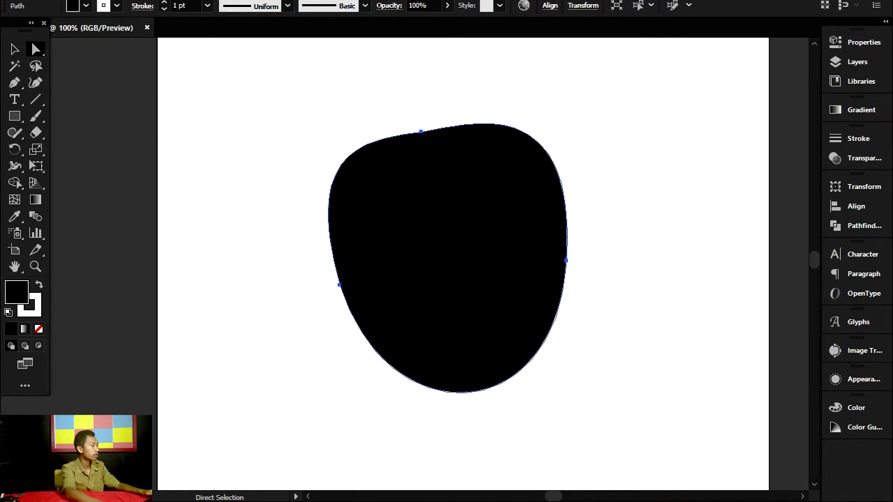
pyautogui.moveTo(420, 131); pyautogui.dragTo(397, 144)
pyautogui.moveTo(577, 88); pyautogui.dragTo(568, 113)
pyautogui.click(425, 150)
pyautogui.click(614, 175)
pyautogui.moveTo(488, 279); pyautogui.dragTo(488, 263)
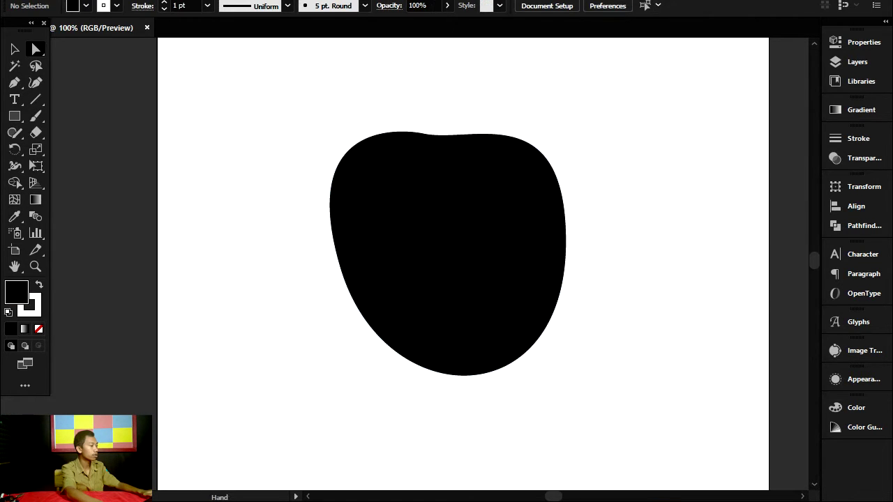
# Step: Delete the rounded shape and bring it back onto the artboard
pyautogui.hotkey('ctrl', '-')
pyautogui.hotkey('ctrl', '-')
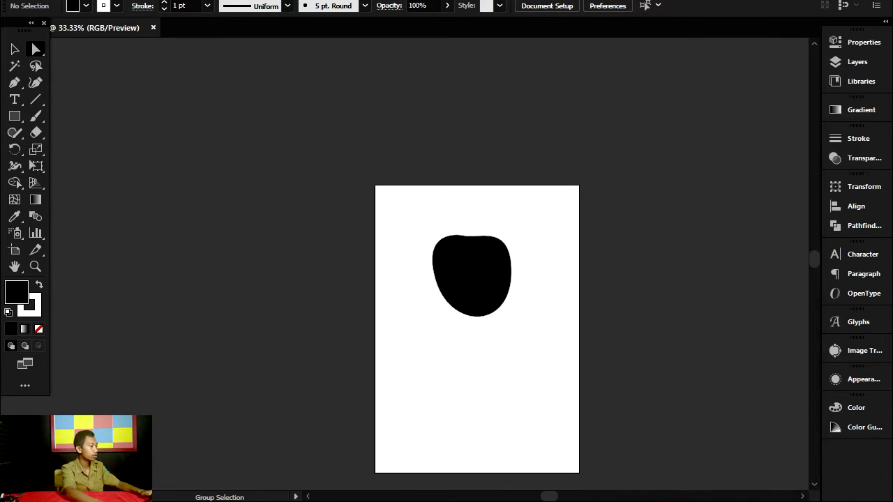
pyautogui.hotkey('ctrl', '+')
pyautogui.hotkey('ctrl', 'a')
pyautogui.press('Delete')
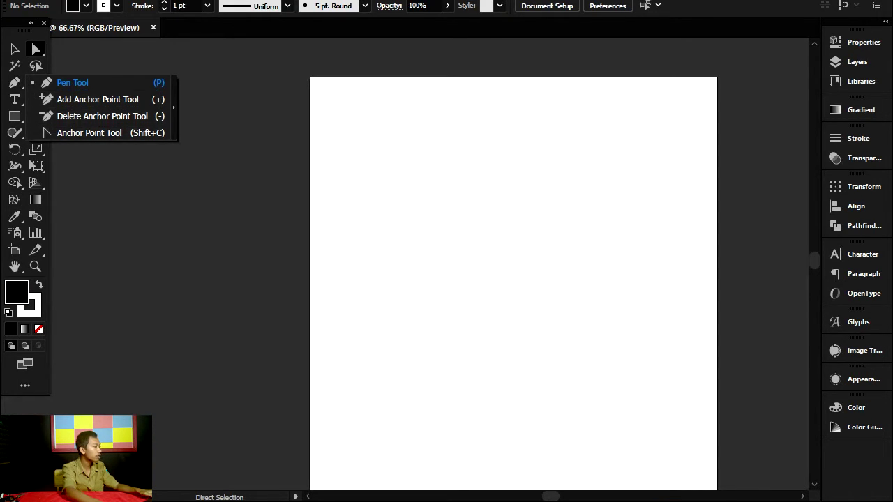
pyautogui.press('Escape')
pyautogui.hotkey('ctrl', 'v')
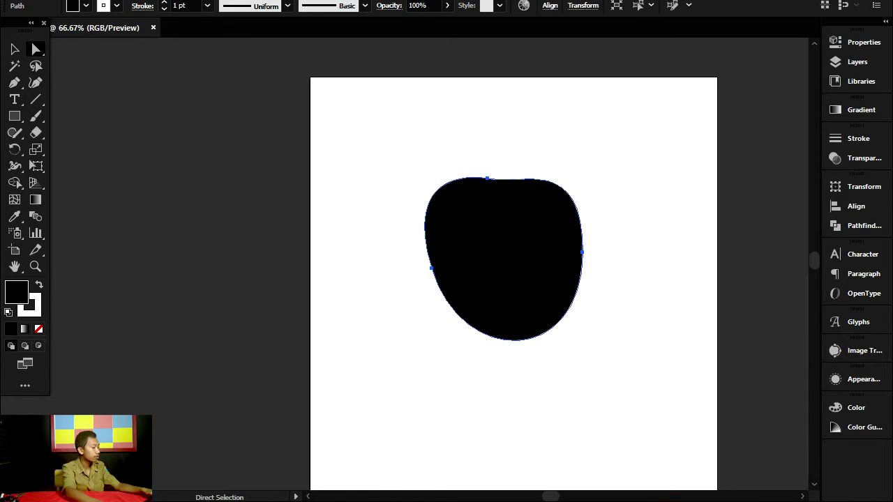
# Step: Add an anchor point on the upper-right curve of the rounded shape with the Add Anchor Point tool
pyautogui.click(13, 82)
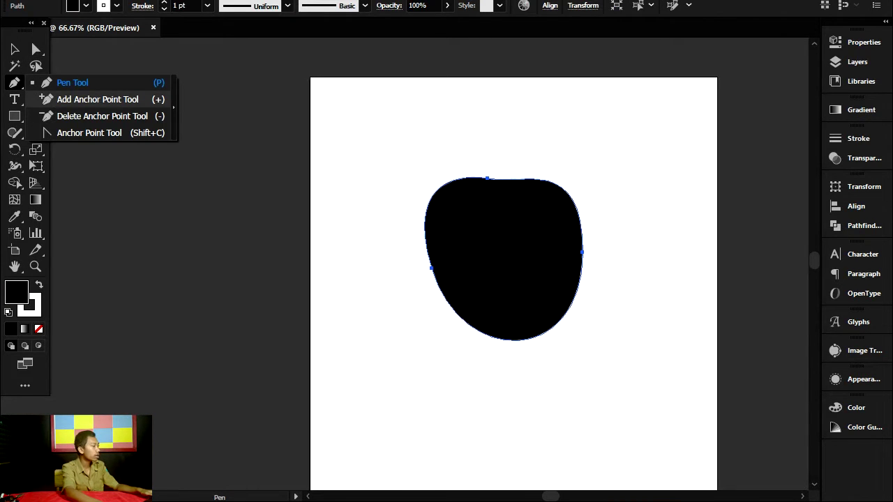
pyautogui.click(98, 99)
pyautogui.keyDown('alt'); pyautogui.scroll(3, 591, 241); pyautogui.keyUp('alt')
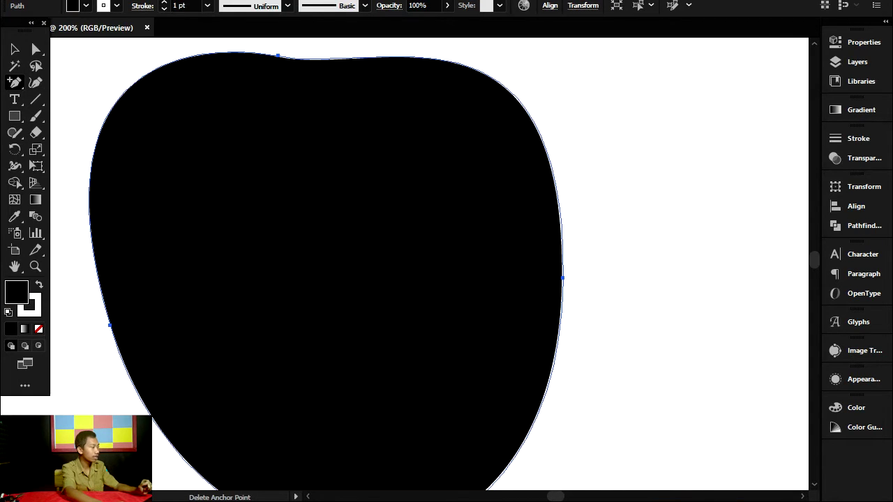
pyautogui.click(567, 241)
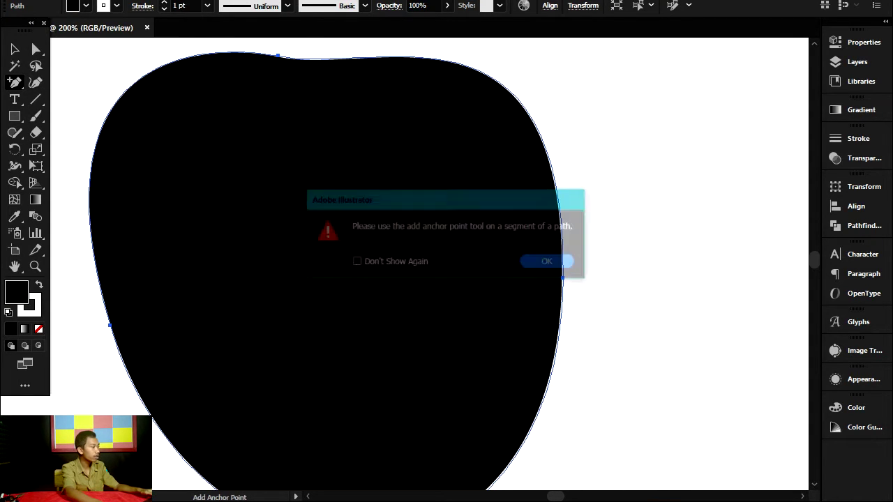
pyautogui.press('Return')
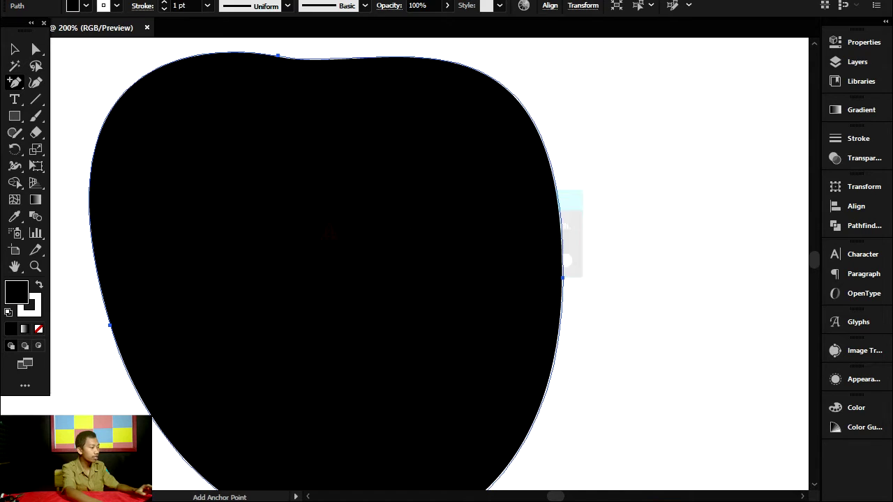
pyautogui.click(564, 278)
pyautogui.press('alt')
pyautogui.scroll(-1, 752, 250)
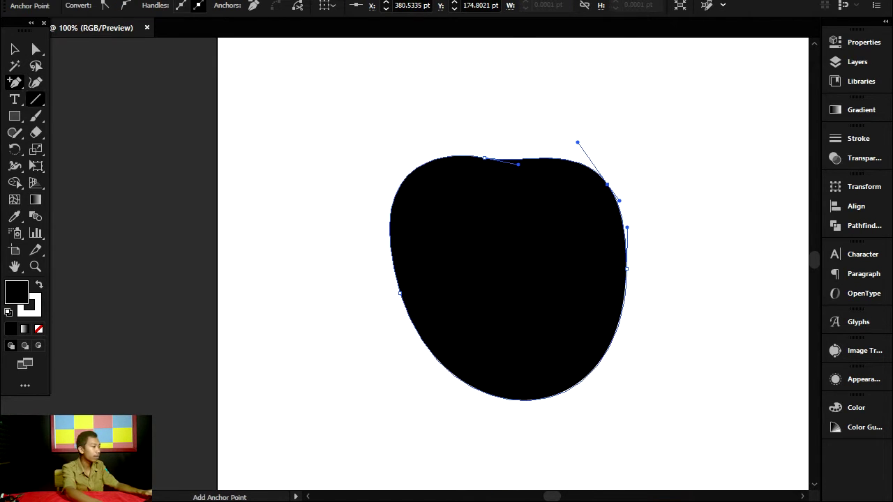
# Step: Remove the upper-right and right anchor points from the rounded shape with the Delete Anchor Point tool
pyautogui.click(14, 83)
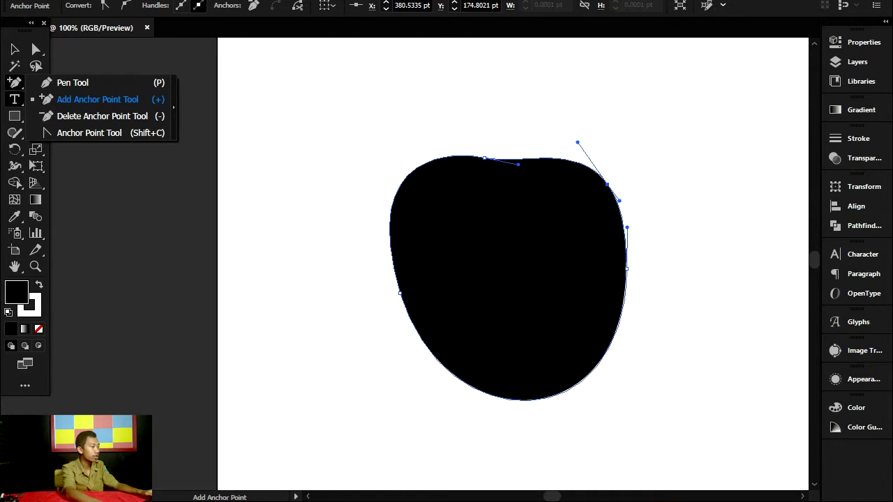
pyautogui.click(102, 115)
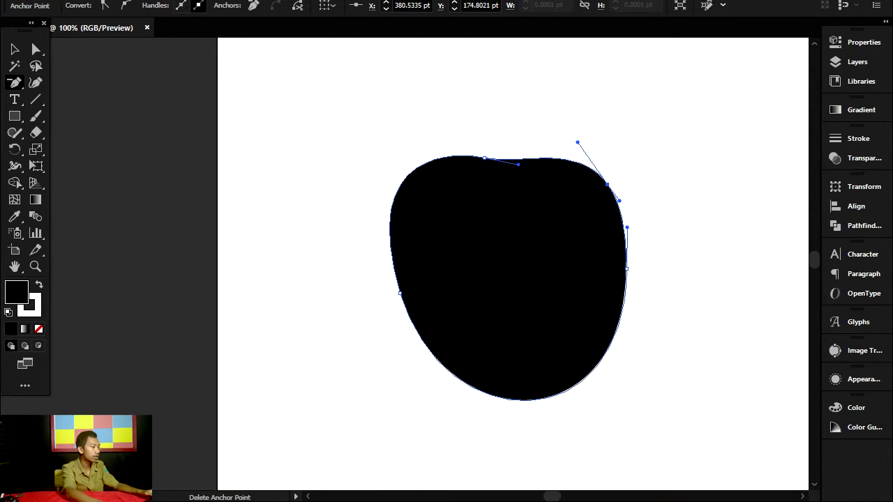
pyautogui.scroll(4, 628, 177)
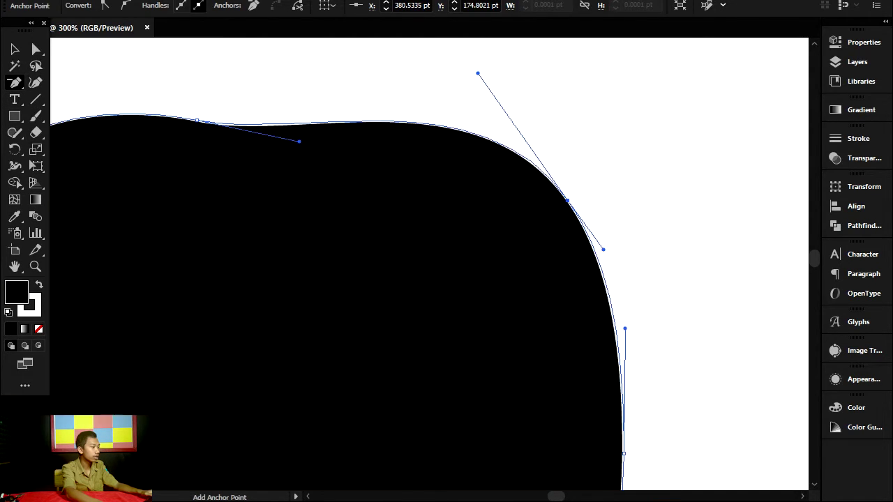
pyautogui.click(567, 200)
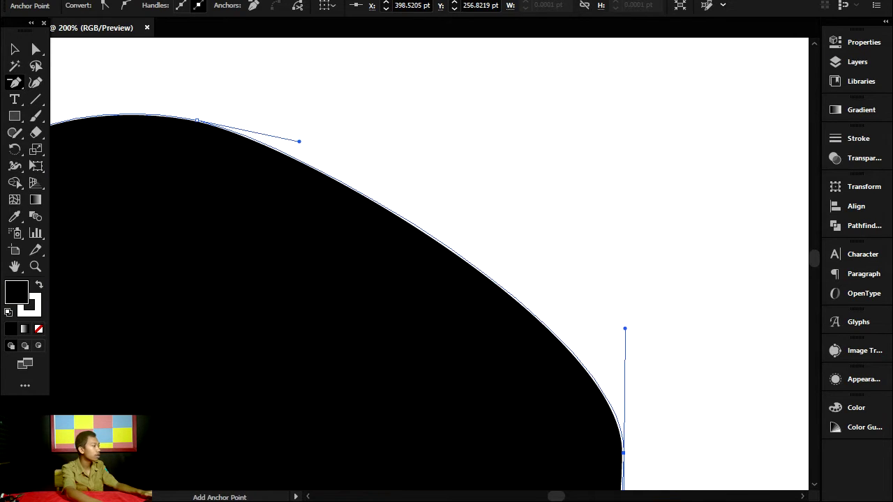
pyautogui.hotkey('ctrl', '-')
pyautogui.hotkey('ctrl', '-')
pyautogui.hotkey('ctrl', '-')
pyautogui.click(595, 264)
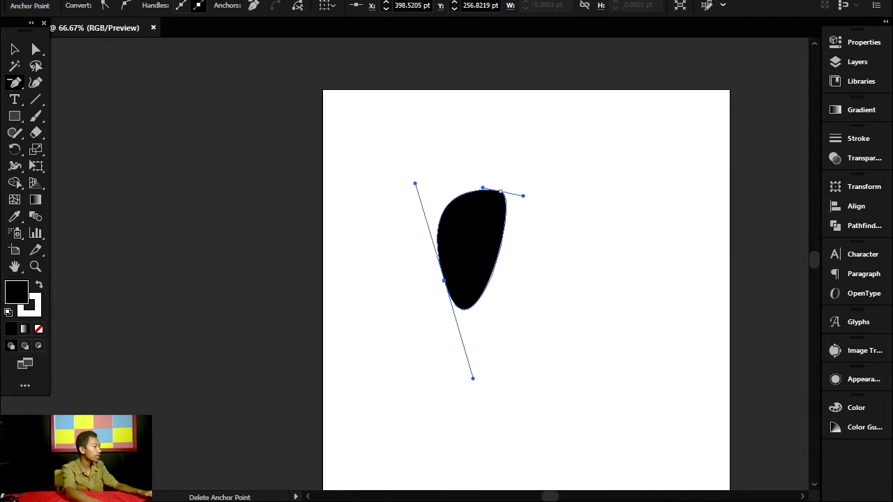
# Step: Delete the remaining shape and draw a square about 273 pt wide in the artboard's upper half
pyautogui.press('v')
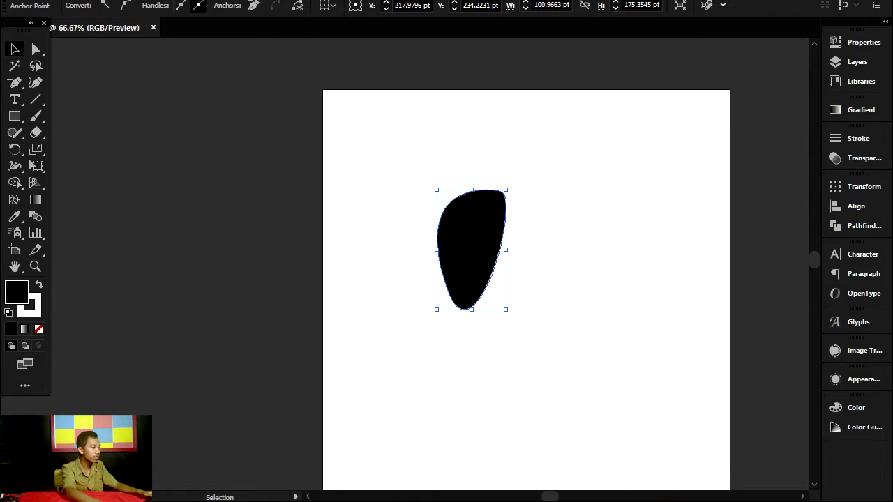
pyautogui.press('Delete')
pyautogui.press('m')
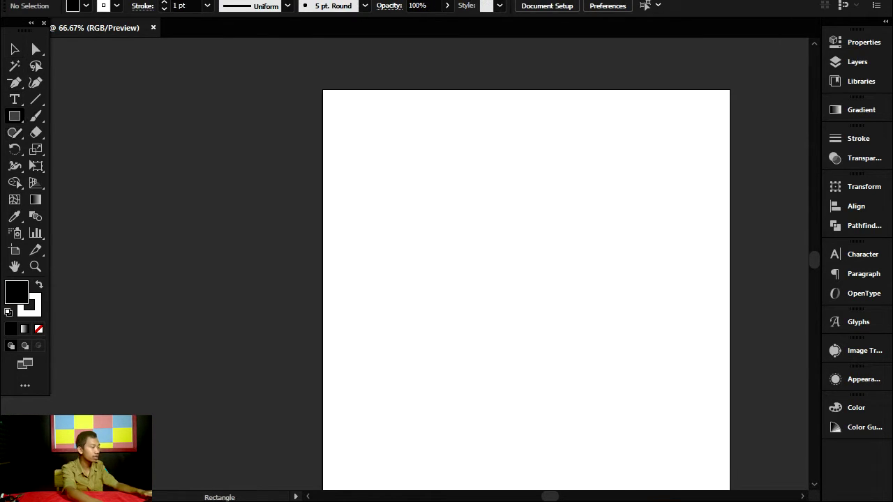
pyautogui.moveTo(617, 337)
pyautogui.mouseDown()
pyautogui.moveTo(649, 367)
pyautogui.moveTo(635, 353)
pyautogui.mouseUp()
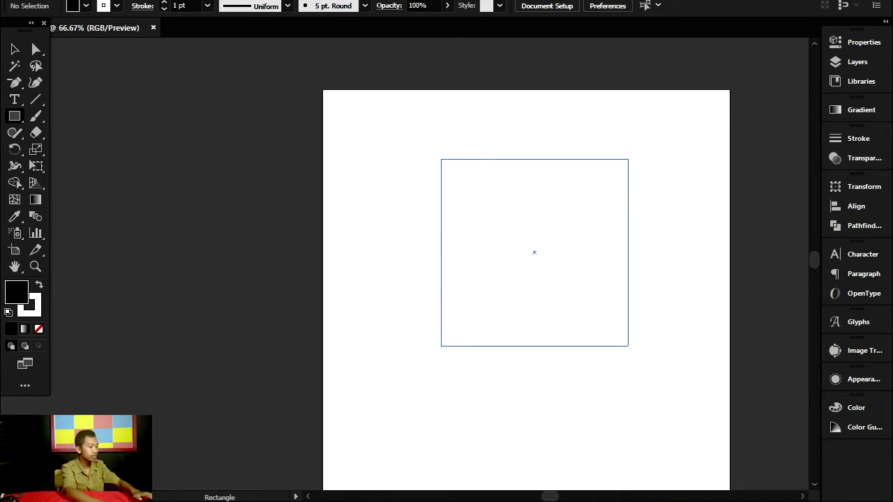
pyautogui.moveTo(628, 345); pyautogui.dragTo(628, 346)
# Step: Bend all four sides of the square inward with the Anchor Point tool to form a four-pointed shape, and deselect it
pyautogui.moveTo(15, 82); pyautogui.dragTo(90, 133)
pyautogui.moveTo(441, 248); pyautogui.dragTo(488, 244)
pyautogui.moveTo(535, 161); pyautogui.dragTo(545, 212)
pyautogui.moveTo(627, 251); pyautogui.dragTo(584, 261)
pyautogui.moveTo(530, 346); pyautogui.dragTo(534, 307)
pyautogui.press('v')
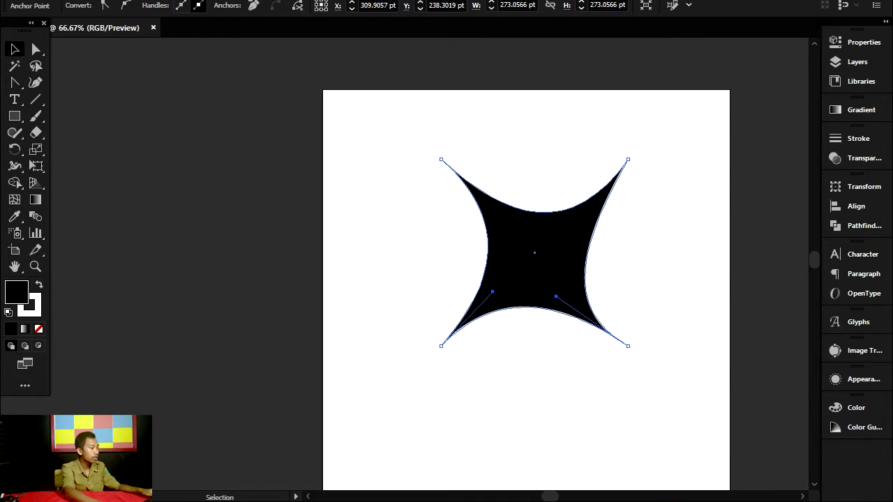
pyautogui.hotkey('ctrl', 'shift', 'a')
# Step: Delete the four-pointed shape from the artboard
pyautogui.hotkey('ctrl', '-')
pyautogui.hotkey('ctrl', '-')
pyautogui.hotkey('ctrl', '-')
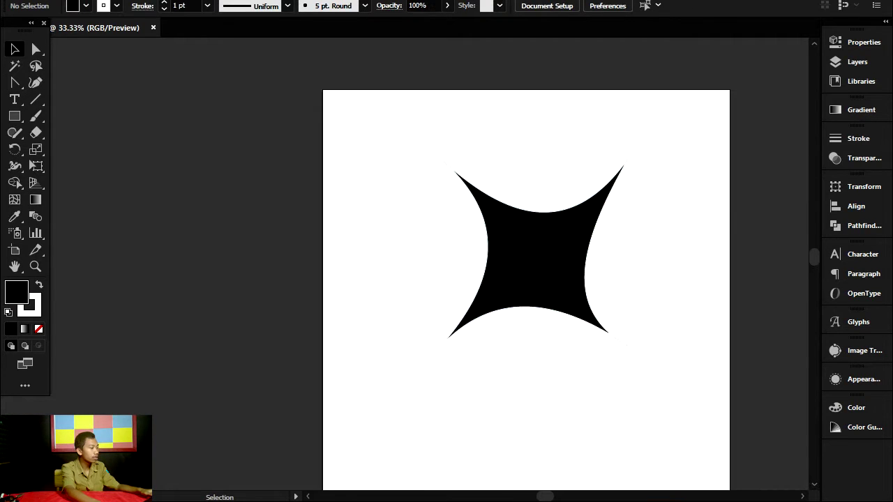
pyautogui.scroll(2, 530, 351)
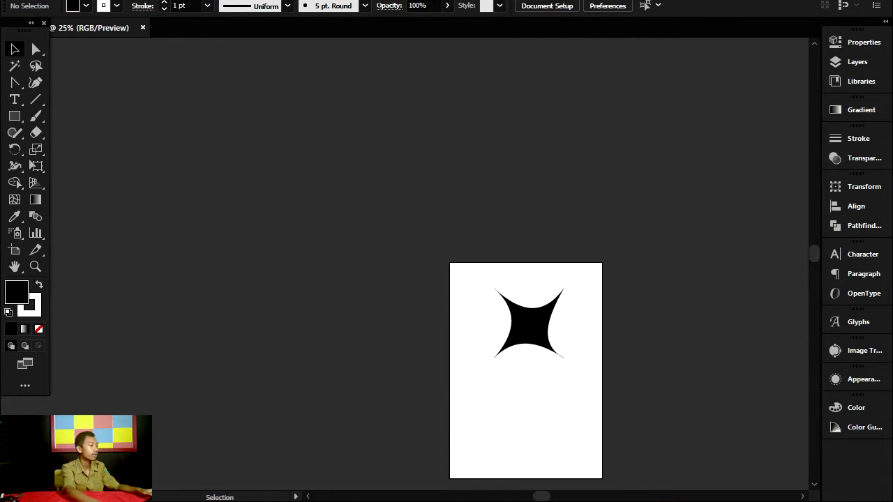
pyautogui.scroll(3, 530, 351)
pyautogui.hotkey('ctrl', 'a')
pyautogui.press('Delete')
# Step: Draw a circle with the Ellipse tool in the artboard's upper half and shift it slightly up and left
pyautogui.press('m')
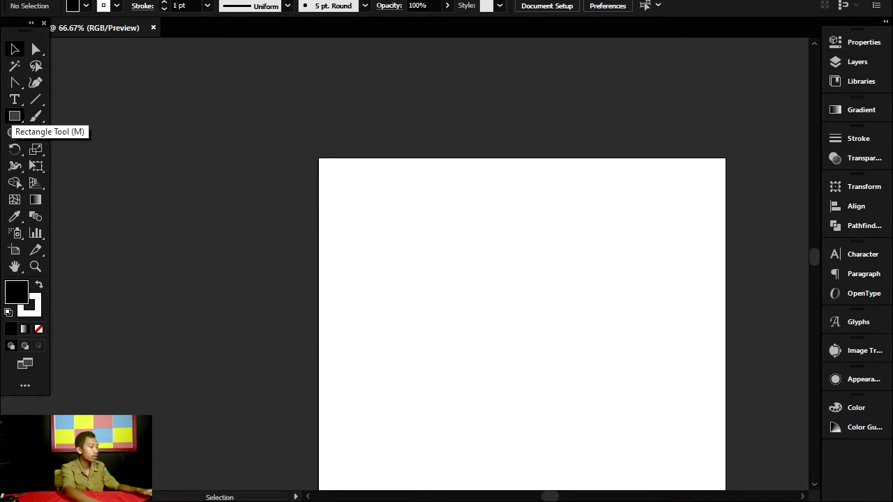
pyautogui.click(14, 116)
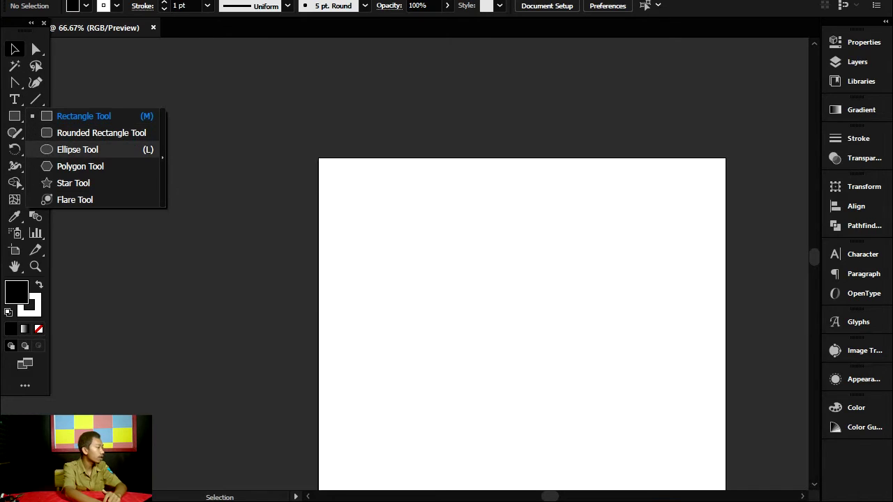
pyautogui.click(77, 149)
pyautogui.moveTo(476, 255); pyautogui.dragTo(636, 413)
pyautogui.press('v')
pyautogui.moveTo(556, 333); pyautogui.dragTo(533, 302)
# Step: Move the circle a little farther down the artboard and deselect it
pyautogui.hotkey('ctrl', '-')
pyautogui.hotkey('ctrl', '-')
pyautogui.hotkey('ctrl', '-')
pyautogui.hotkey('ctrl', '-')
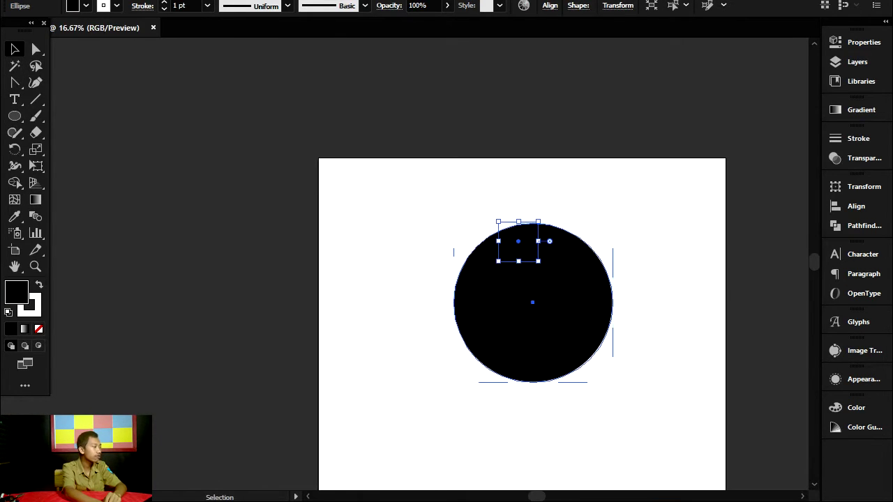
pyautogui.hotkey('ctrl', '+')
pyautogui.hotkey('ctrl', '+')
pyautogui.hotkey('ctrl', '+')
pyautogui.hotkey('ctrl', '+')
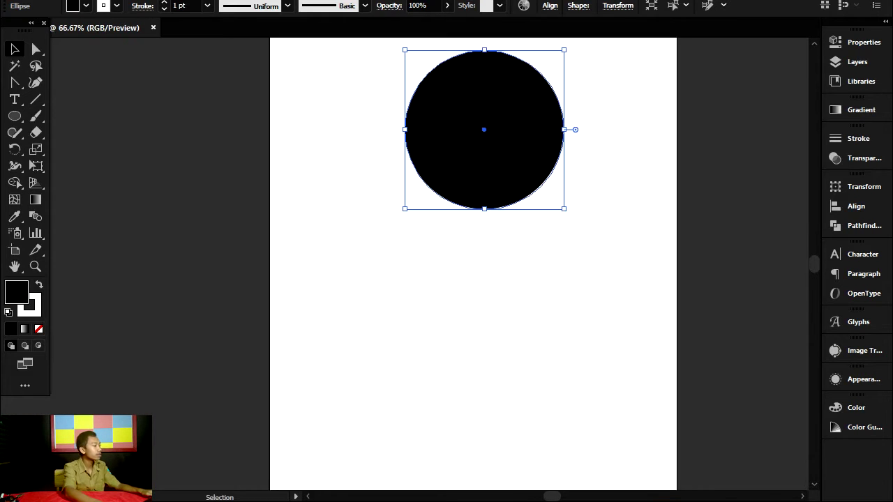
pyautogui.scroll(2, 485, 171)
pyautogui.moveTo(534, 189); pyautogui.dragTo(533, 239)
pyautogui.hotkey('ctrl', 'shift', 'a')
# Step: Draw a square slightly smaller than the circle, overlapping the circle's upper part
pyautogui.click(15, 116)
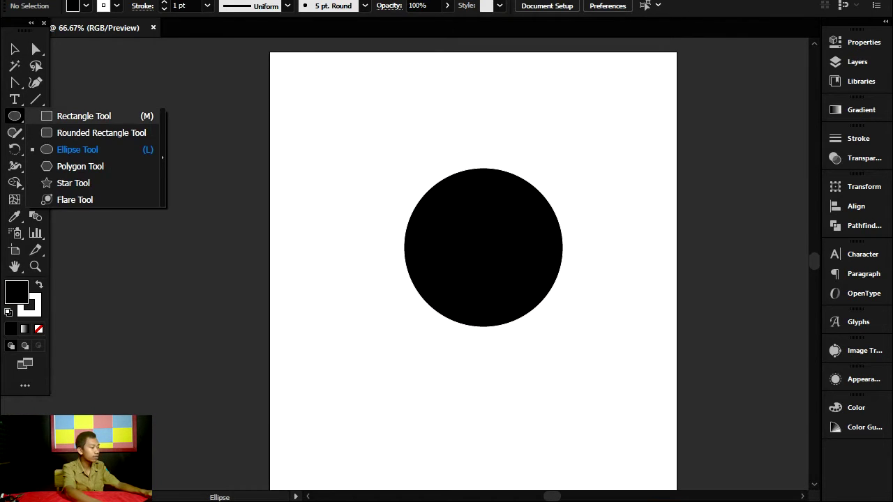
pyautogui.click(83, 116)
pyautogui.moveTo(410, 149); pyautogui.dragTo(553, 293)
pyautogui.press('v')
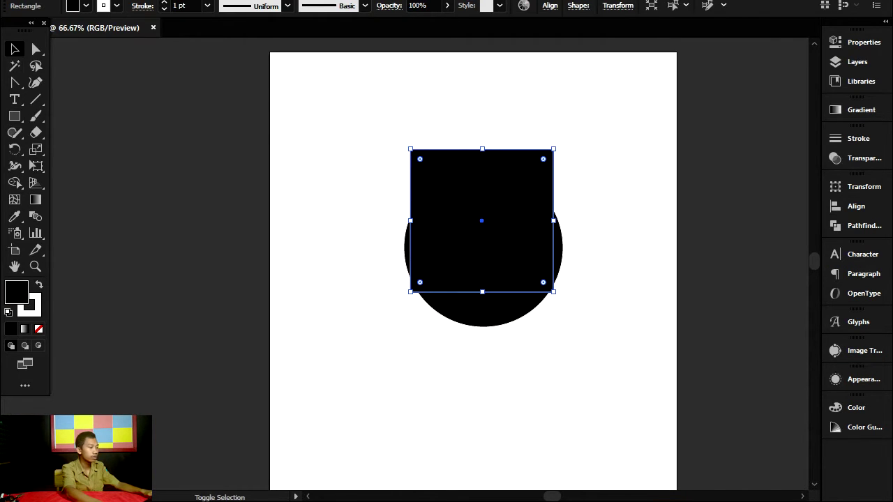
# Step: Align the square and the circle to each other's centers vertically and horizontally
pyautogui.keyDown('shift'); pyautogui.click(491, 309); pyautogui.keyUp('shift')
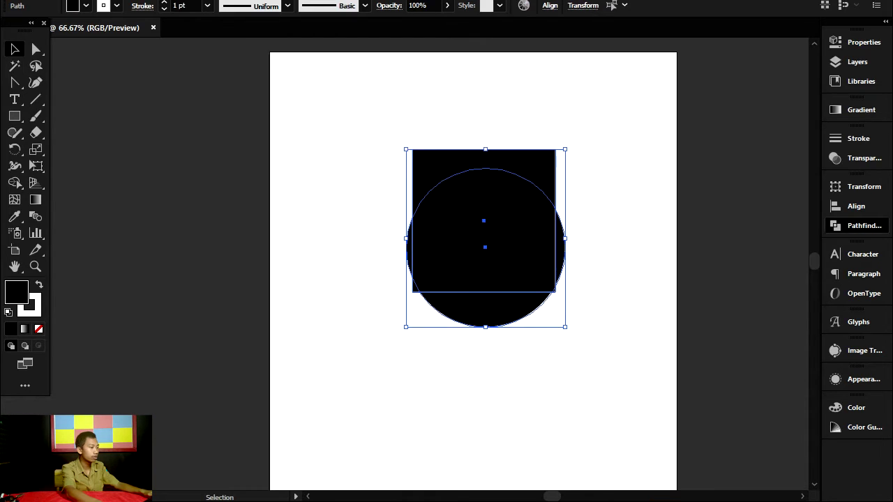
pyautogui.click(863, 225)
pyautogui.click(856, 206)
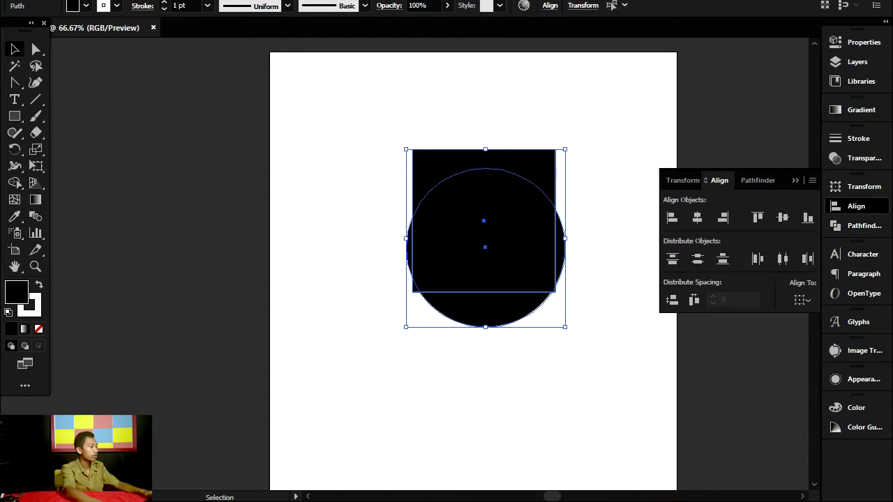
pyautogui.click(783, 217)
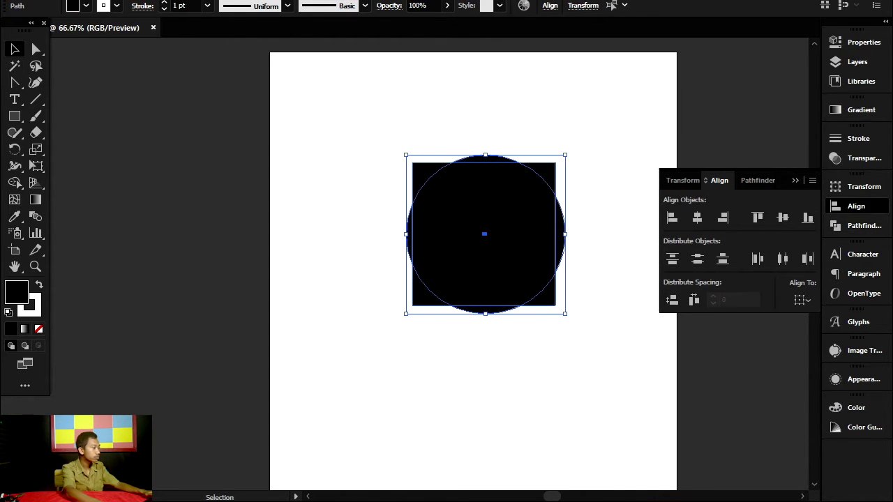
pyautogui.click(697, 217)
pyautogui.hotkey('ctrl', 'shift', 'a')
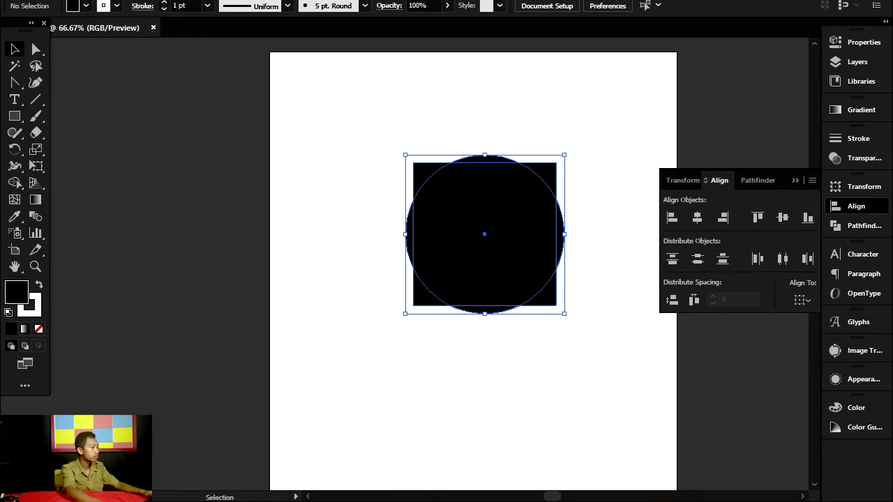
# Step: Round all four corners of the square with its live corner widgets
pyautogui.hotkey('ctrl', '-')
pyautogui.hotkey('ctrl', '-')
pyautogui.scroll(3, 457, 185)
pyautogui.click(436, 202)
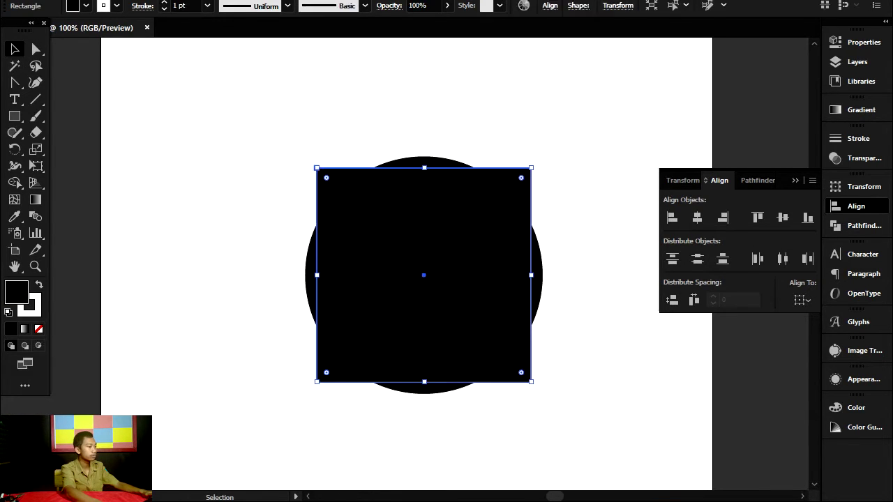
pyautogui.moveTo(327, 177); pyautogui.dragTo(355, 206)
pyautogui.hotkey('ctrl', 'shift', 'a')
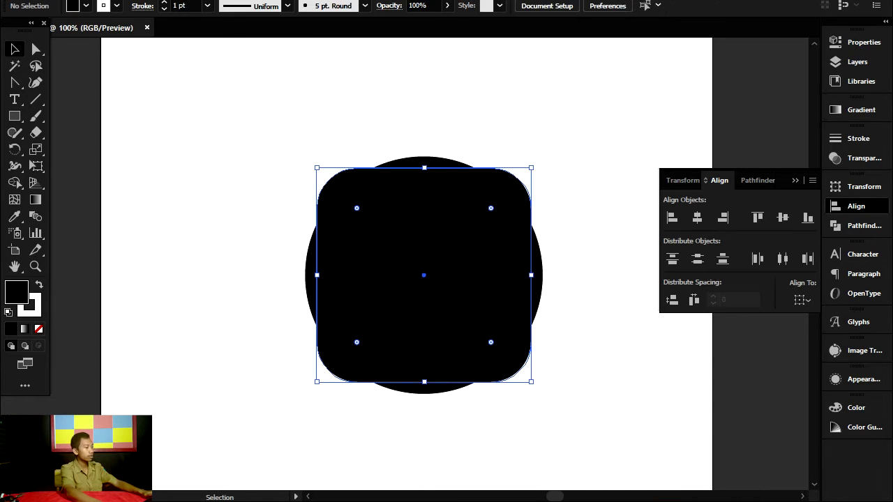
# Step: Merge the circle and the rounded square into one shape with Pathfinder Unite
pyautogui.hotkey('ctrl', '-')
pyautogui.moveTo(356, 138); pyautogui.dragTo(567, 340)
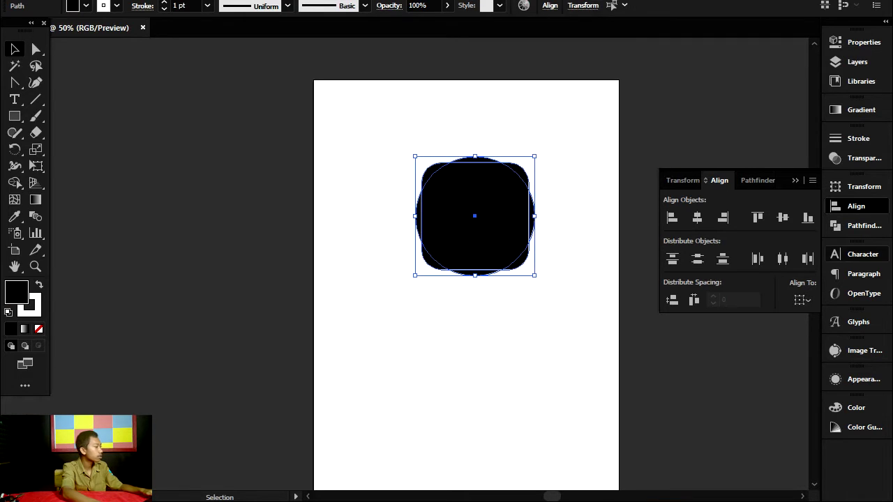
pyautogui.click(864, 225)
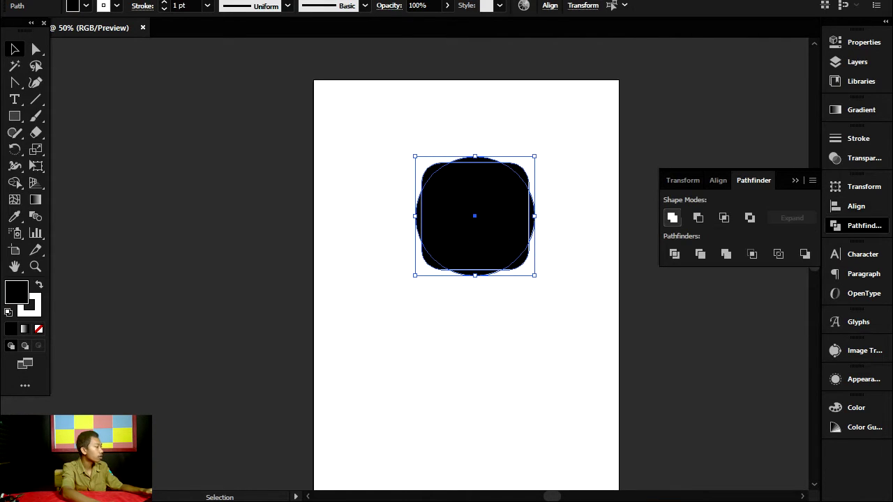
pyautogui.click(673, 218)
pyautogui.hotkey('ctrl', 'shift', 'a')
pyautogui.hotkey('ctrl', '-')
pyautogui.hotkey('ctrl', '-')
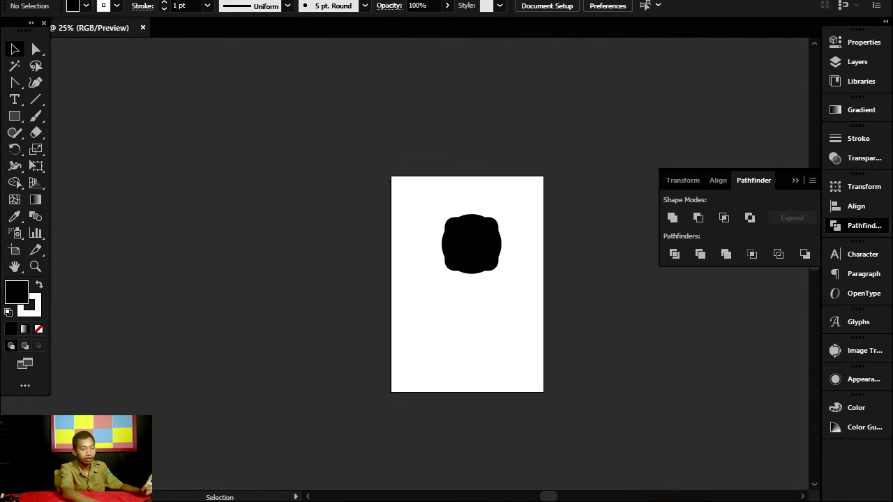
# Step: Move the merged shape down the artboard and back up near its original place
pyautogui.hotkey('ctrl', '+')
pyautogui.hotkey('ctrl', '+')
pyautogui.hotkey('ctrl', '+')
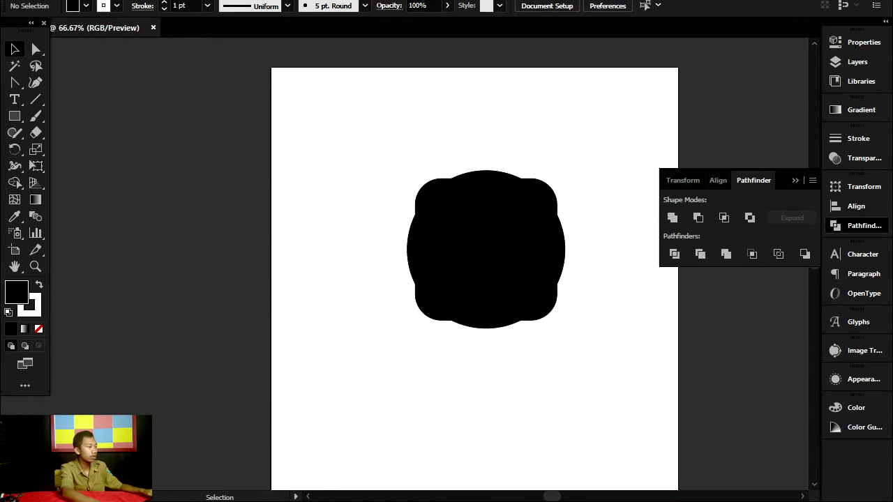
pyautogui.moveTo(485, 249); pyautogui.dragTo(484, 298)
pyautogui.hotkey('ctrl', '+')
pyautogui.hotkey('ctrl', '+')
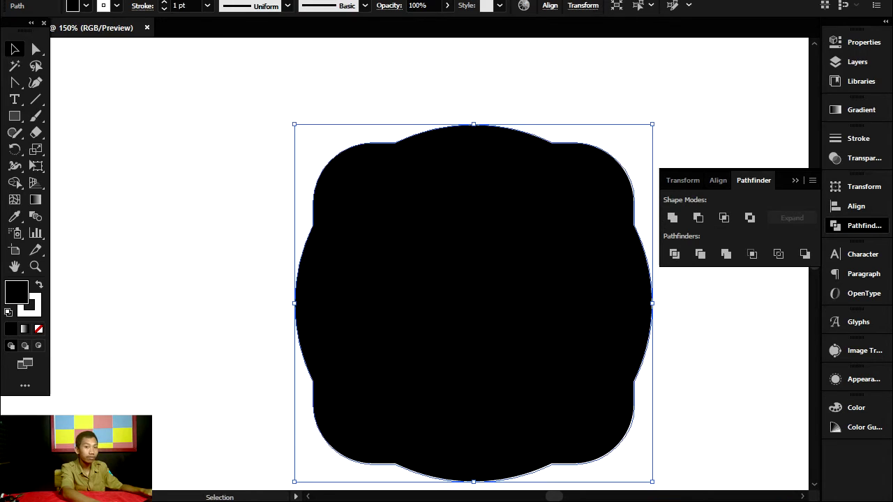
pyautogui.hotkey('ctrl', '-')
pyautogui.hotkey('ctrl', '-')
pyautogui.moveTo(480, 307); pyautogui.dragTo(480, 256)
pyautogui.hotkey('ctrl', 'shift', 'a')
pyautogui.hotkey('ctrl', '-')
pyautogui.press('m')
pyautogui.press('v')
pyautogui.hotkey('ctrl', '1')
pyautogui.hotkey('ctrl', '-')
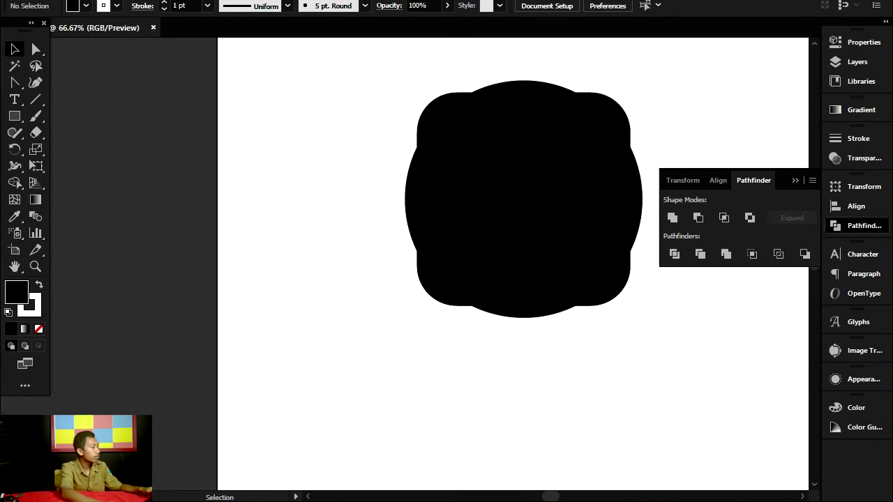
pyautogui.click(35, 116)
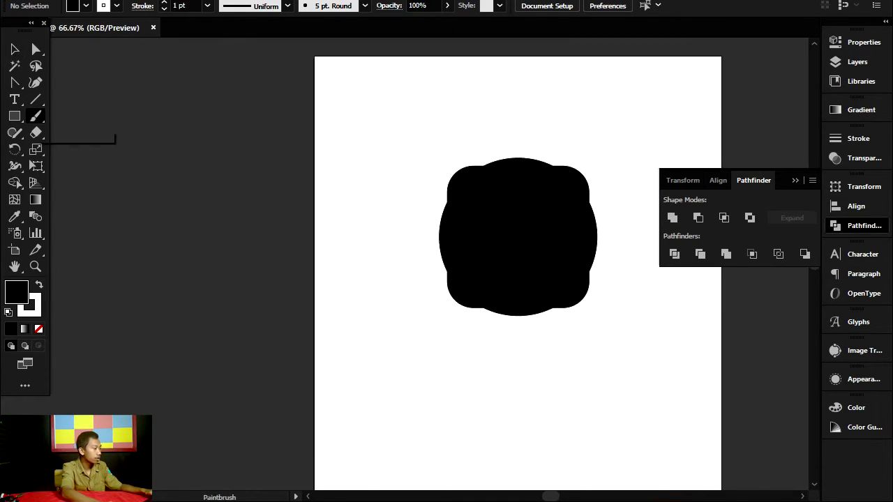
pyautogui.scroll(-5, 518, 237)
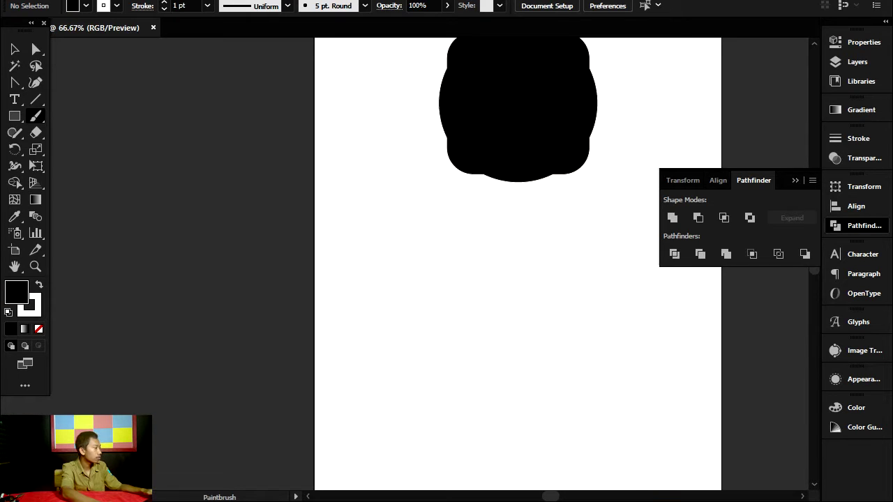
pyautogui.press('/')
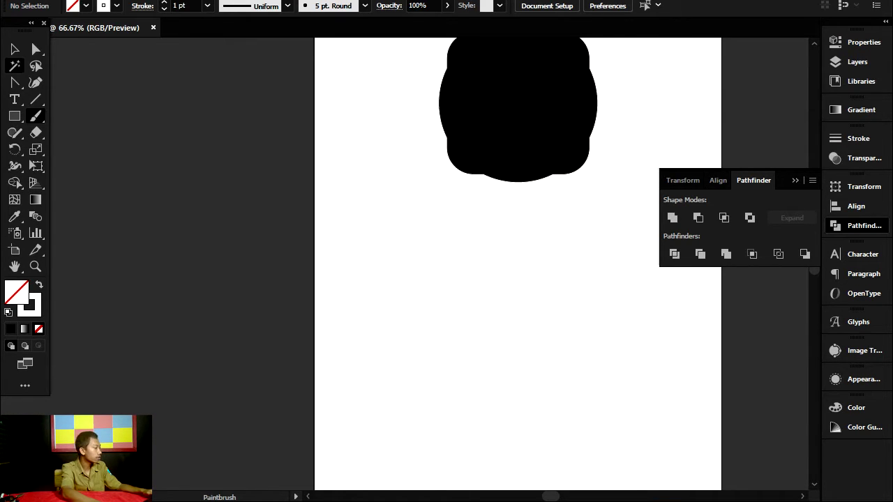
pyautogui.press('v')
pyautogui.moveTo(418, 284); pyautogui.dragTo(586, 366)
pyautogui.press('Delete')
# Step: Set a white fill and a black stroke for the Paintbrush tool, checking the colours in the Color panel
pyautogui.press(',')
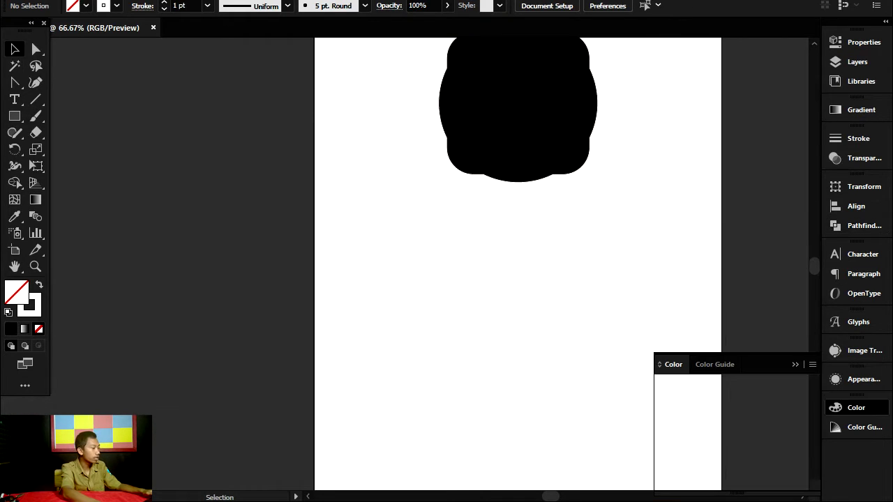
pyautogui.press('b')
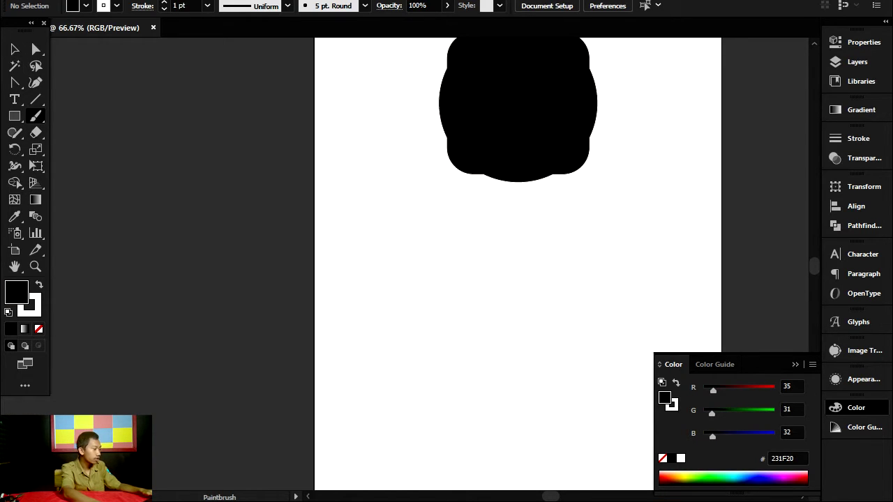
pyautogui.press('/')
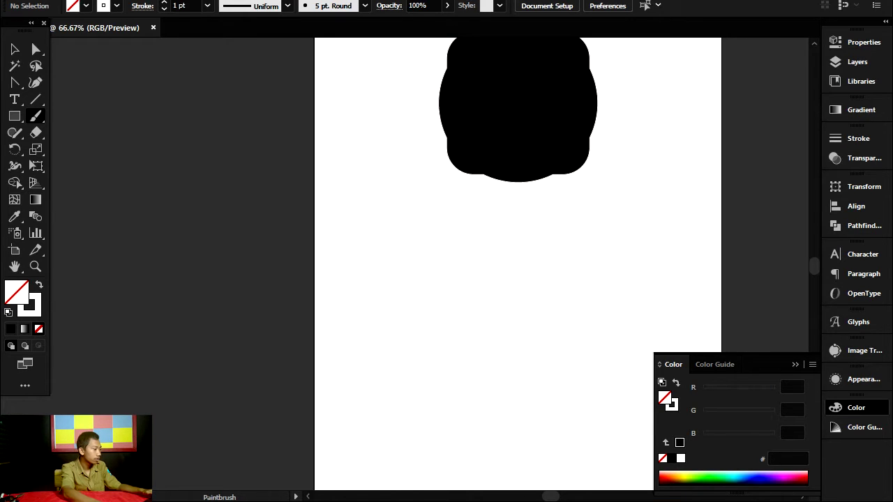
pyautogui.hotkey('shift', 'x')
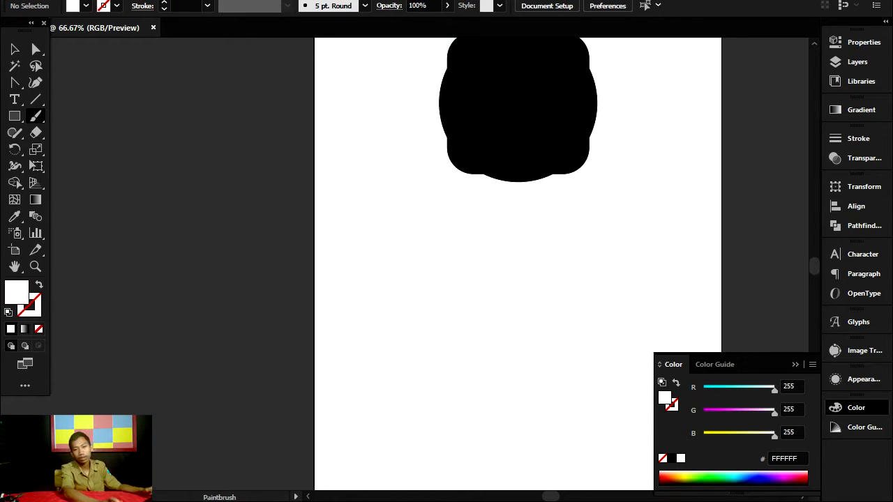
pyautogui.press('d')
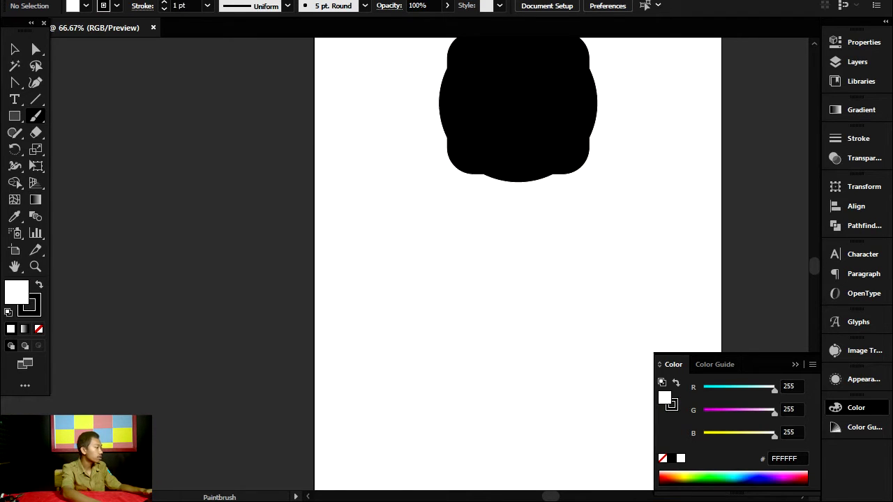
pyautogui.hotkey('shift', 'x')
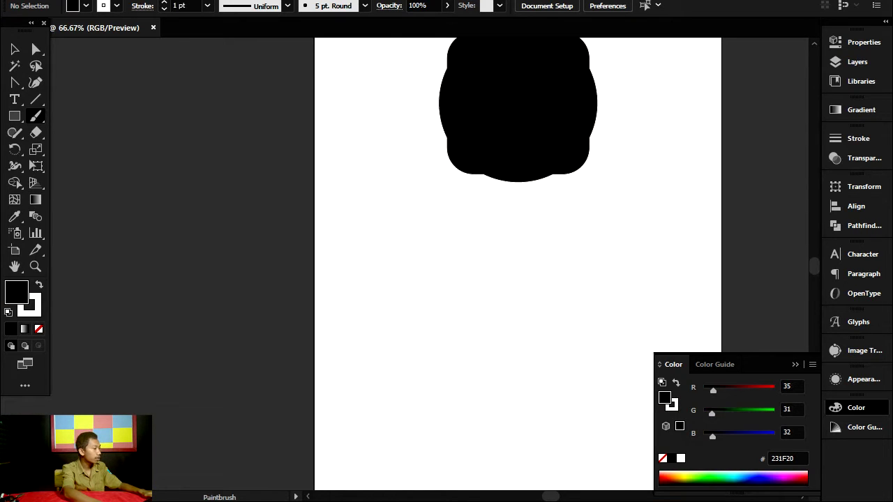
pyautogui.press('/')
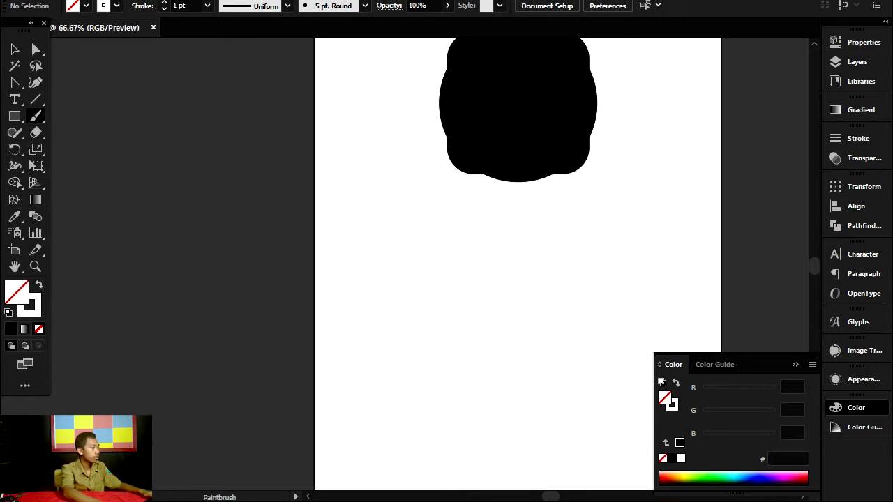
pyautogui.hotkey('ctrl', 'z')
pyautogui.hotkey('shift', 'x')
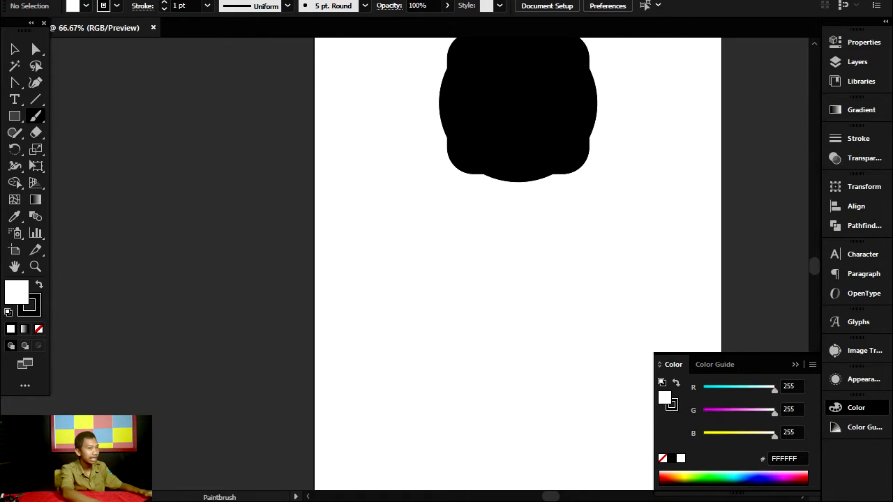
# Step: Paint two curved Paintbrush strokes forming a rough heart below the merged shape, with the fill set to none
pyautogui.moveTo(470, 342)
pyautogui.mouseDown()
pyautogui.moveTo(489, 281)
pyautogui.moveTo(526, 273)
pyautogui.moveTo(548, 341)
pyautogui.moveTo(531, 384)
pyautogui.moveTo(395, 455)
pyautogui.mouseUp()
pyautogui.press('/')
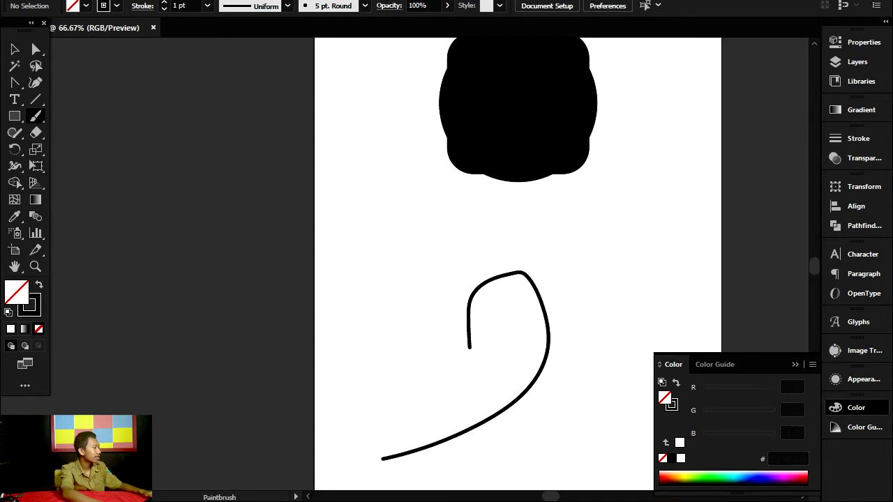
pyautogui.press('v')
pyautogui.hotkey('ctrl', '-')
pyautogui.hotkey('ctrl', '-')
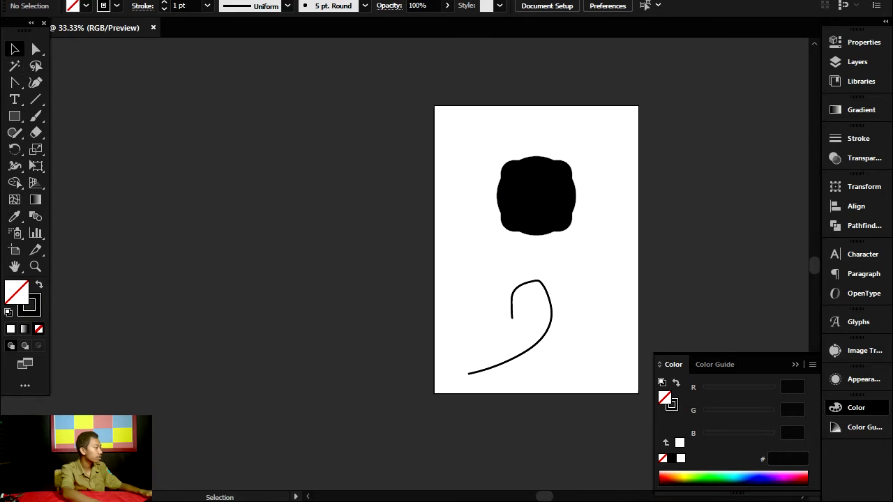
pyautogui.click(545, 335)
pyautogui.scroll(3, 551, 339)
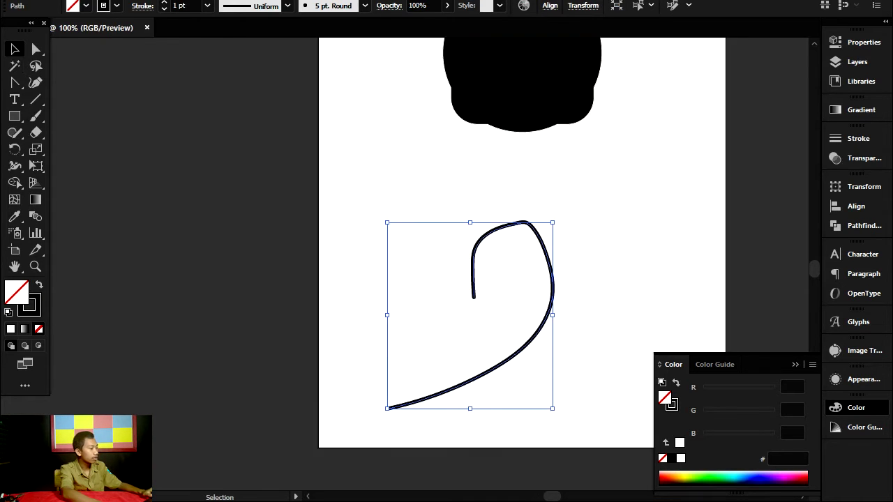
pyautogui.moveTo(551, 339); pyautogui.dragTo(549, 268)
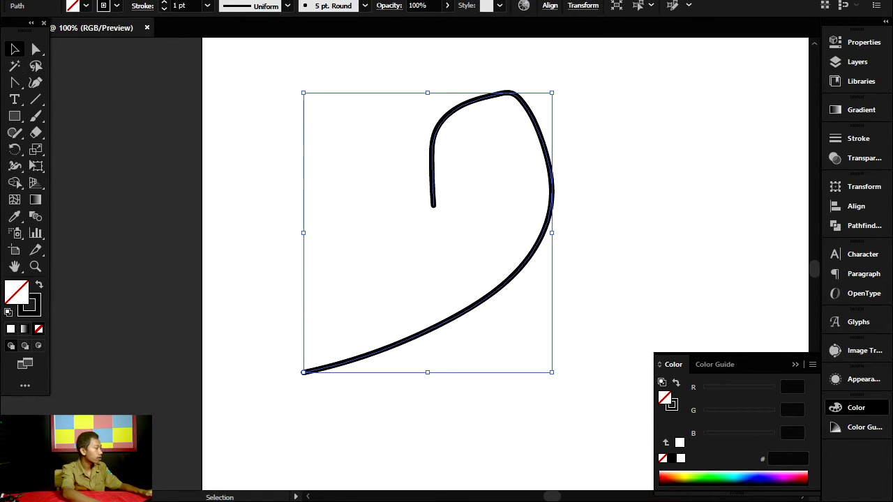
pyautogui.press('b')
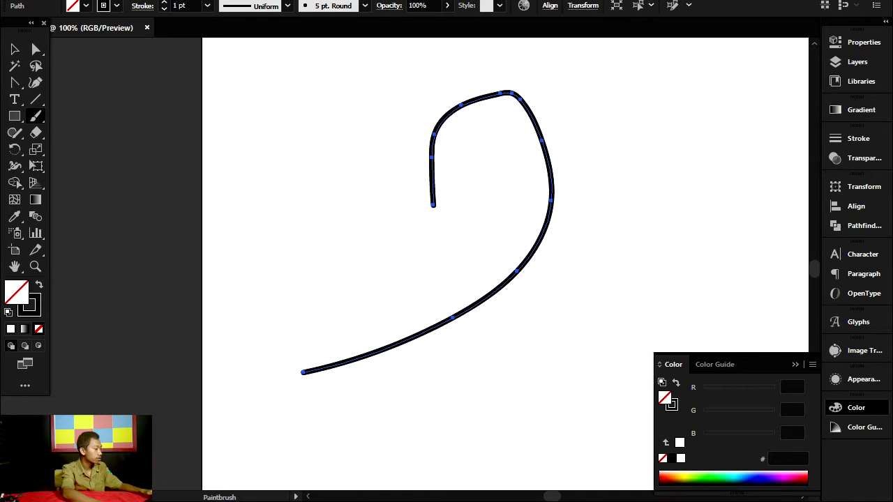
pyautogui.moveTo(420, 216)
pyautogui.mouseDown()
pyautogui.moveTo(397, 159)
pyautogui.moveTo(344, 110)
pyautogui.moveTo(282, 150)
pyautogui.moveTo(262, 238)
pyautogui.moveTo(290, 288)
pyautogui.moveTo(407, 351)
pyautogui.moveTo(422, 374)
pyautogui.mouseUp()
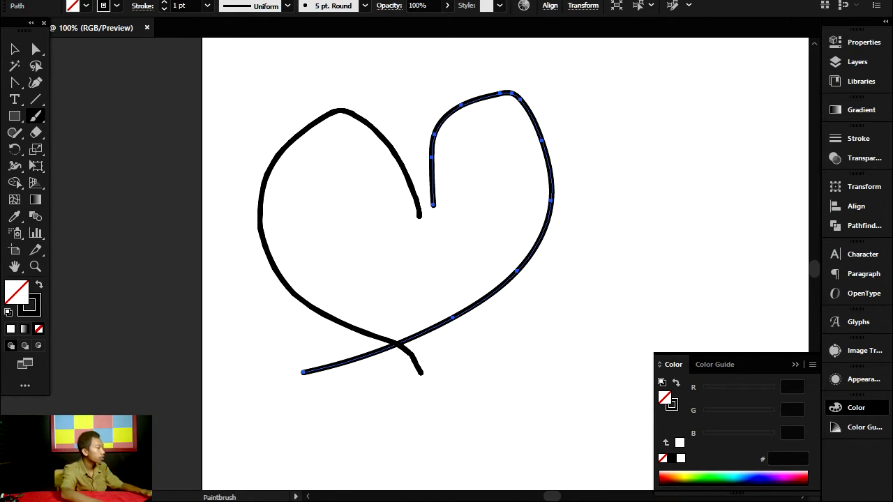
# Step: Paint a tall arch beside the heart, a large loop around the merged shape and freehand scribbles over the artboard's lower half
pyautogui.keyDown('alt'); pyautogui.scroll(-3, 387, 293); pyautogui.keyUp('alt')
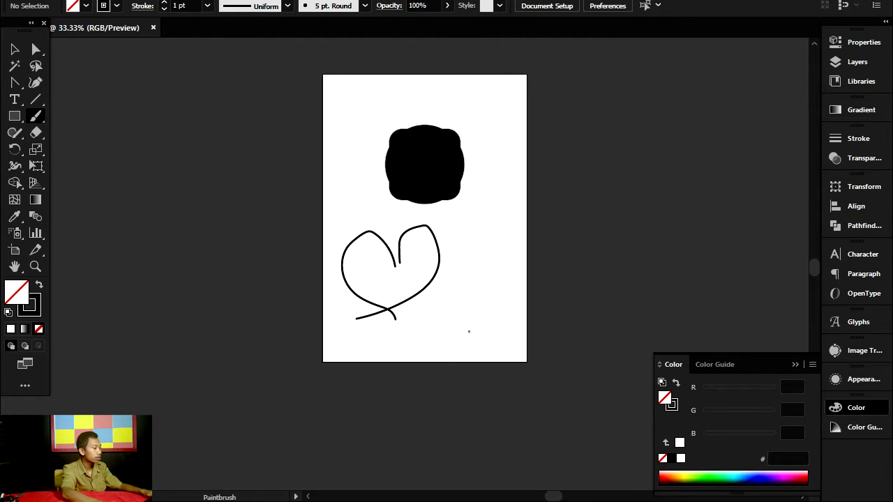
pyautogui.moveTo(474, 286)
pyautogui.mouseDown()
pyautogui.moveTo(483, 221)
pyautogui.moveTo(463, 208)
pyautogui.moveTo(437, 222)
pyautogui.moveTo(426, 250)
pyautogui.moveTo(438, 326)
pyautogui.mouseUp()
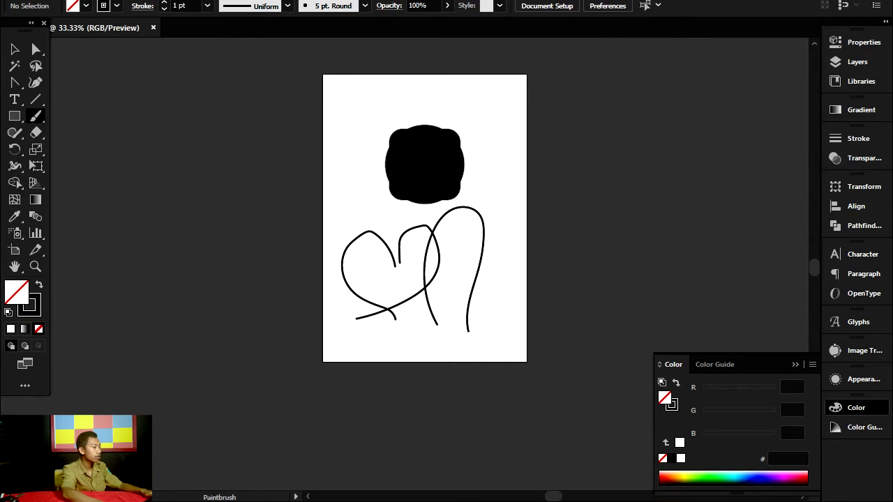
pyautogui.scroll(2, 424, 251)
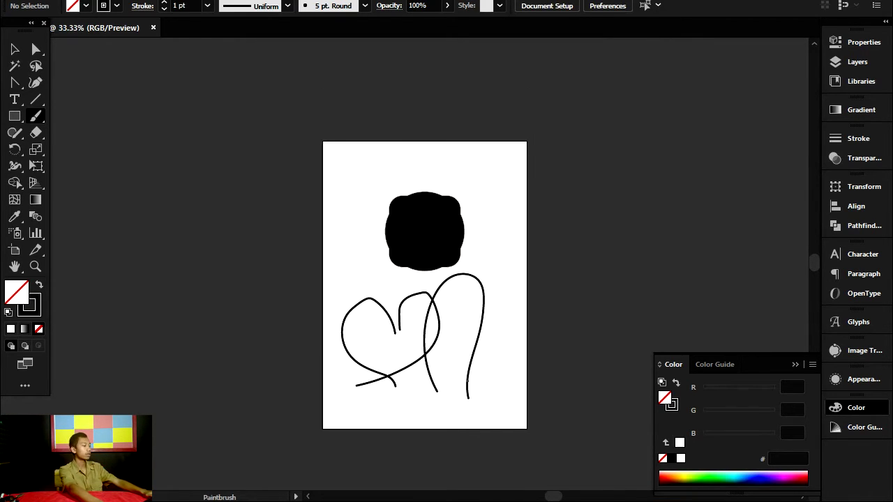
pyautogui.moveTo(491, 214)
pyautogui.mouseDown()
pyautogui.moveTo(434, 134)
pyautogui.moveTo(388, 131)
pyautogui.moveTo(330, 181)
pyautogui.moveTo(312, 238)
pyautogui.moveTo(359, 305)
pyautogui.moveTo(397, 331)
pyautogui.moveTo(440, 318)
pyautogui.moveTo(471, 260)
pyautogui.mouseUp()
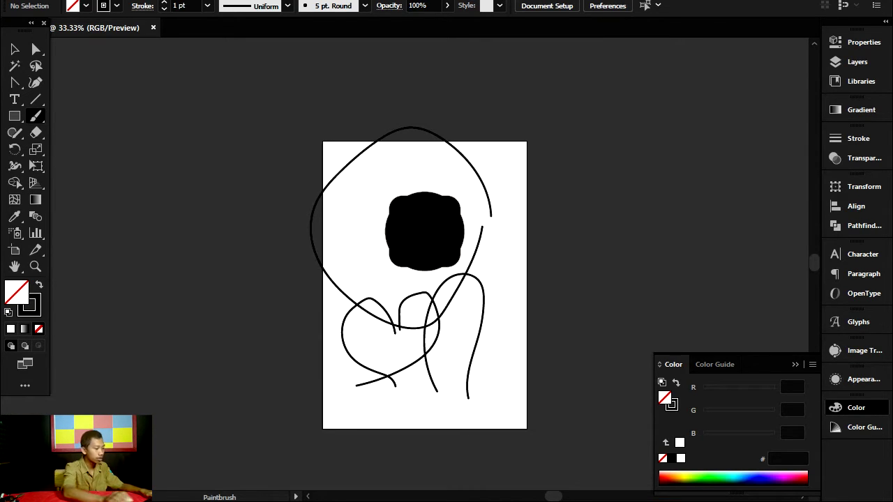
pyautogui.moveTo(433, 311)
pyautogui.mouseDown()
pyautogui.moveTo(455, 397)
pyautogui.moveTo(367, 360)
pyautogui.moveTo(433, 373)
pyautogui.moveTo(395, 392)
pyautogui.moveTo(417, 349)
pyautogui.moveTo(424, 407)
pyautogui.moveTo(436, 335)
pyautogui.mouseUp()
pyautogui.scroll(4, 481, 349)
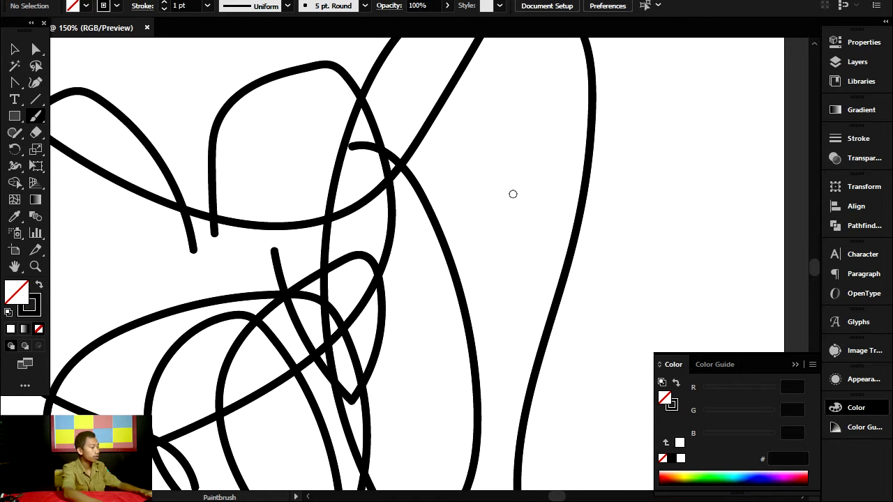
pyautogui.moveTo(508, 206); pyautogui.dragTo(513, 281)
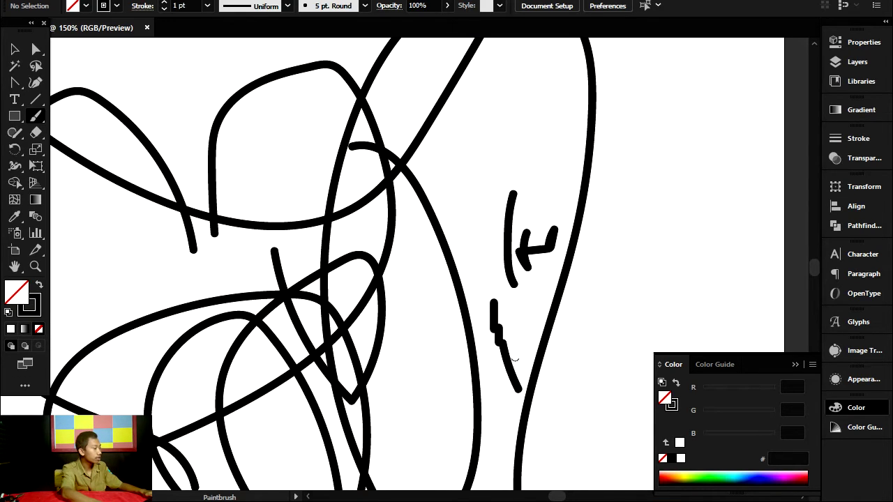
pyautogui.moveTo(517, 333)
pyautogui.mouseDown()
pyautogui.moveTo(526, 377)
pyautogui.moveTo(573, 443)
pyautogui.mouseUp()
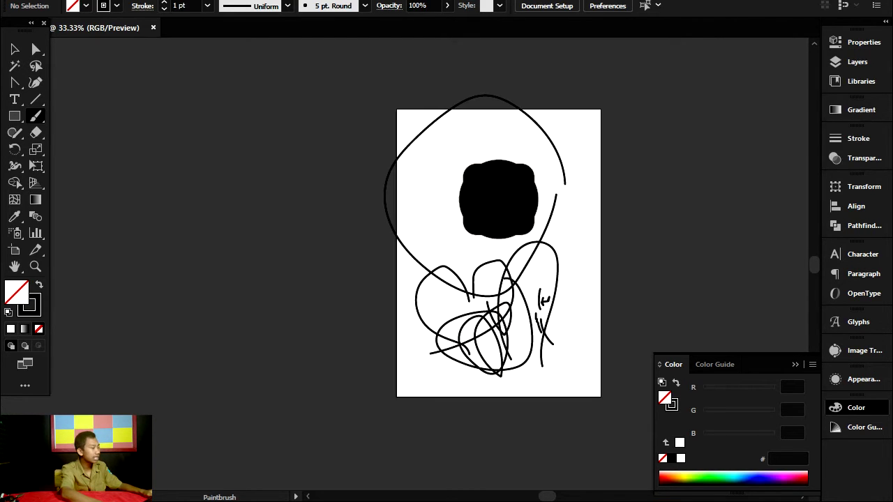
# Step: Delete all the painted brush strokes while keeping the merged shape
pyautogui.press('v')
pyautogui.moveTo(387, 273); pyautogui.dragTo(712, 410)
pyautogui.press('Delete')
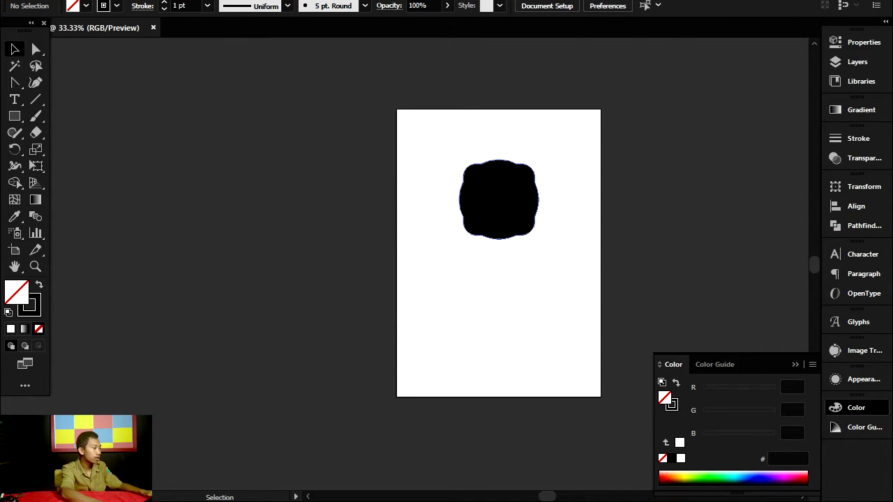
# Step: Place a point text object on the empty area below the merged shape with the Type tool
pyautogui.hotkey('ctrl', 'a')
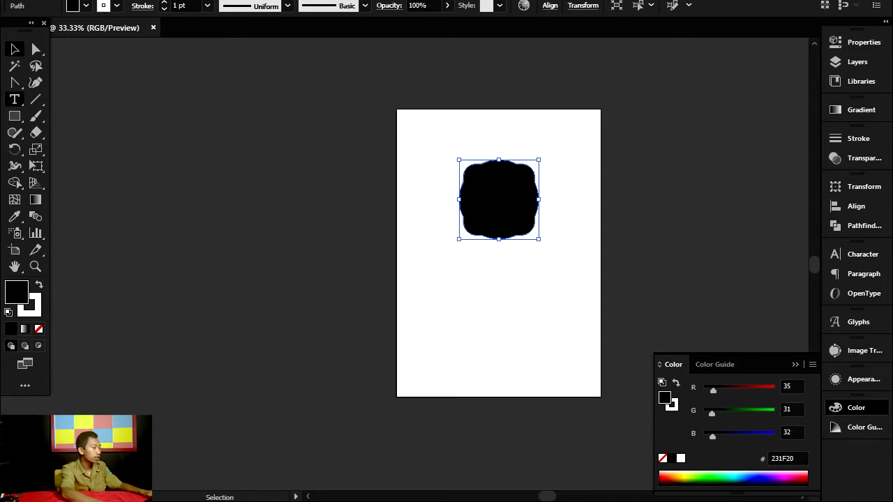
pyautogui.scroll(3, 402, 314)
pyautogui.scroll(-3, 401, 321)
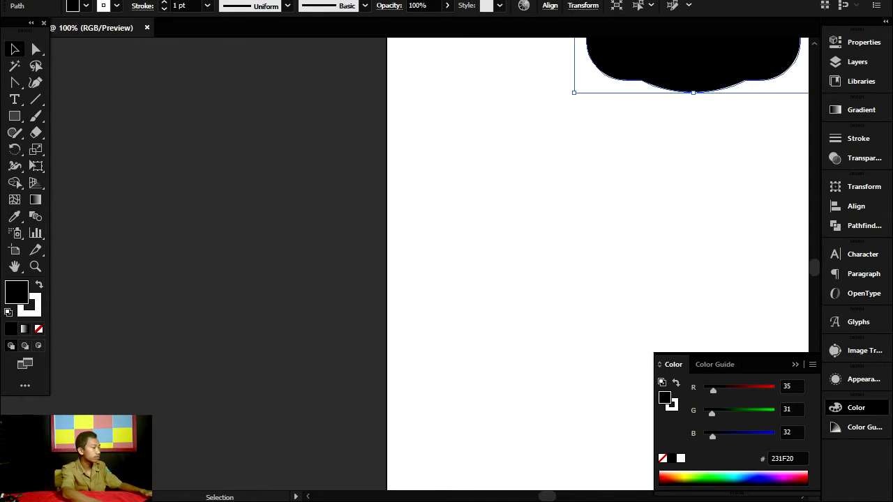
pyautogui.scroll(2, 582, 178)
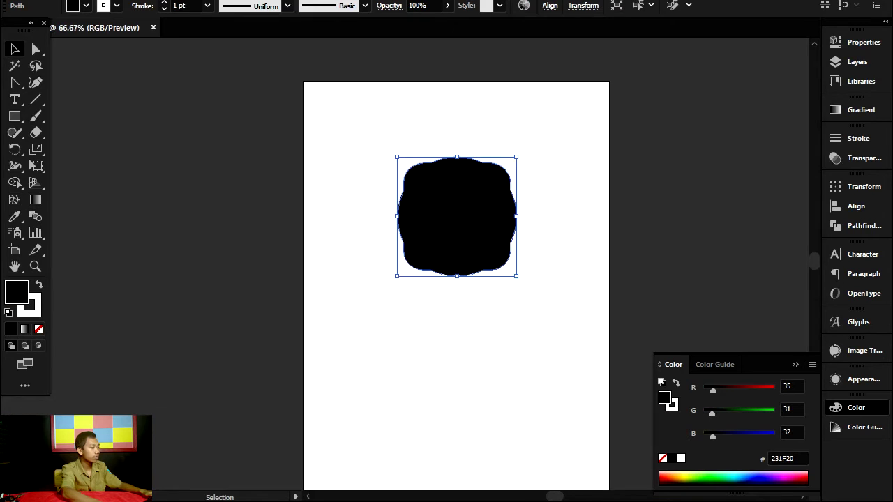
pyautogui.scroll(-1, 580, 199)
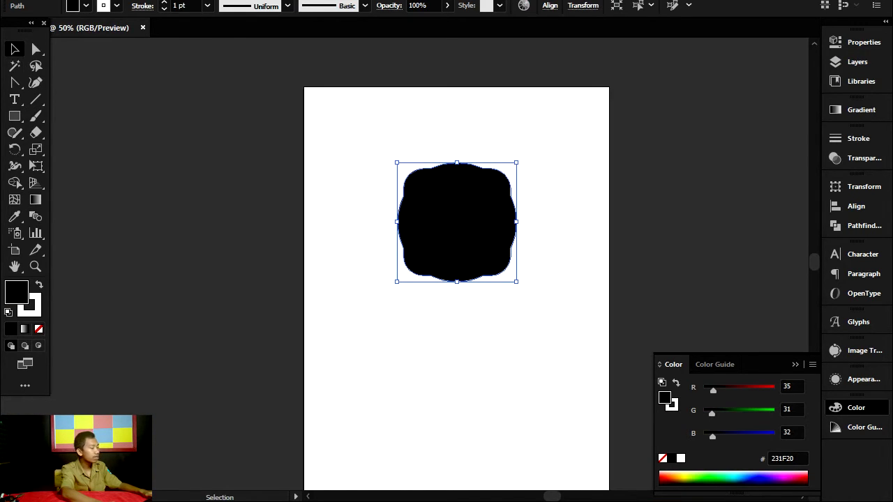
pyautogui.press('t')
pyautogui.scroll(-2, 433, 265)
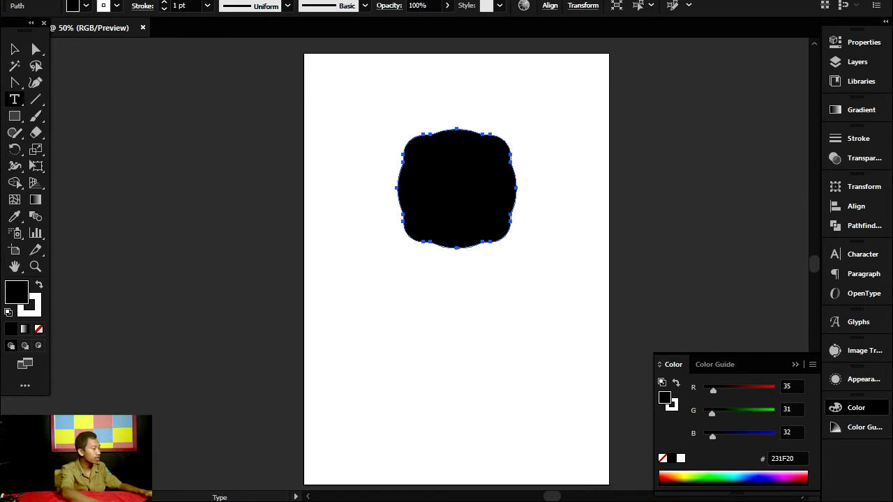
pyautogui.click(389, 288)
pyautogui.press('Escape')
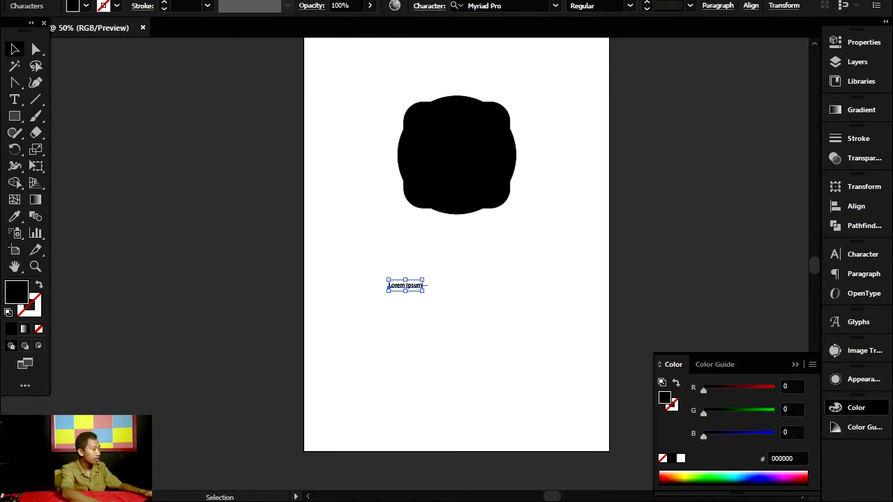
# Step: Replace the placeholder text below the merged shape with "KIRBY"
pyautogui.press('t')
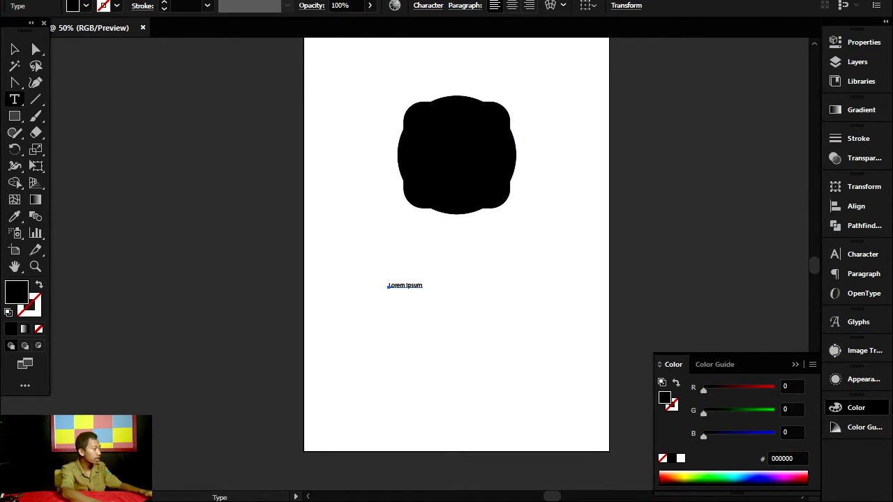
pyautogui.click(390, 286)
pyautogui.hotkey('ctrl', 'a')
pyautogui.press('BackSpace')
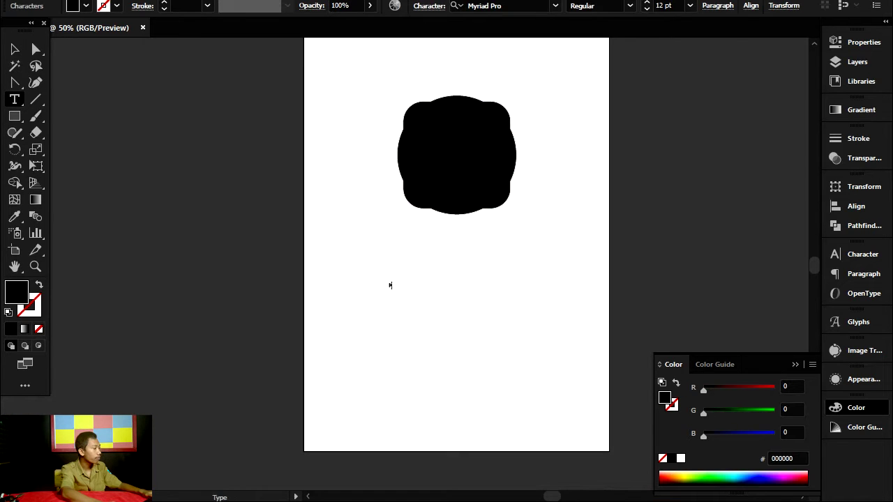
pyautogui.press('Escape')
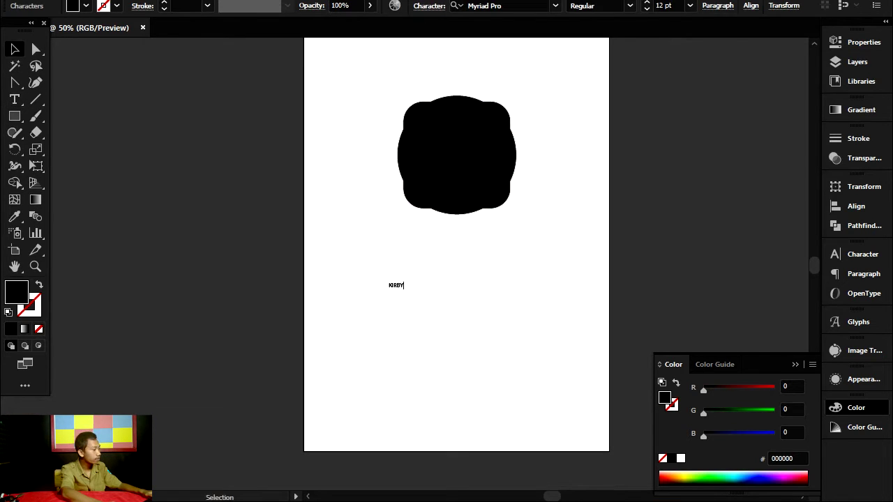
# Step: Enlarge the KIRBY text until it is wider than the merged shape and place it centred directly beneath the shape
pyautogui.moveTo(404, 291); pyautogui.dragTo(561, 388)
pyautogui.moveTo(389, 343); pyautogui.dragTo(370, 286)
pyautogui.keyDown('shift'); pyautogui.click(457, 175); pyautogui.keyUp('shift')
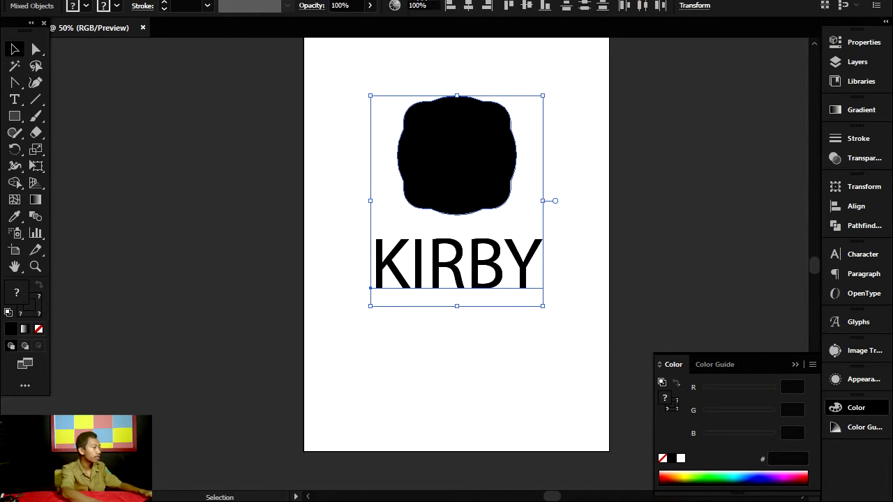
pyautogui.click(566, 237)
pyautogui.scroll(-2, 566, 237)
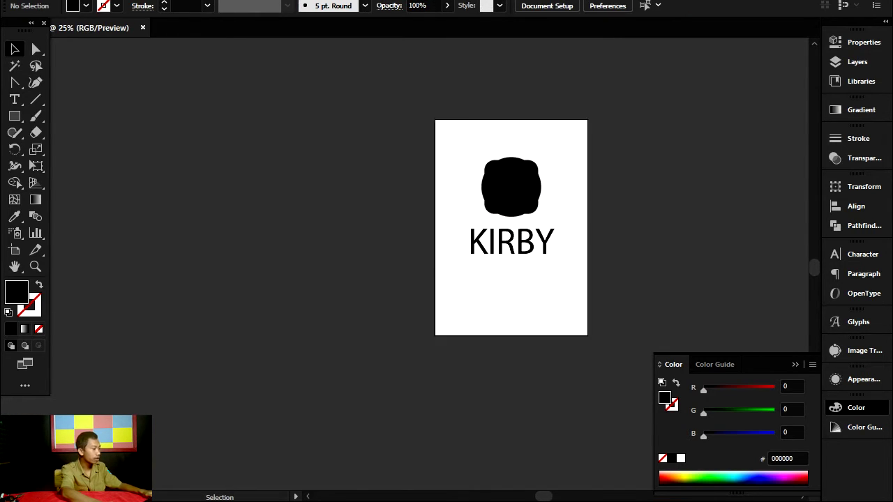
# Step: Scale the KIRBY text down proportionally to the width of the merged shape, keeping it horizontally centred
pyautogui.scroll(1, 551, 328)
pyautogui.click(498, 216)
pyautogui.scroll(2, 498, 217)
pyautogui.moveTo(512, 175); pyautogui.dragTo(511, 208)
pyautogui.hotkey('ctrl', 'a')
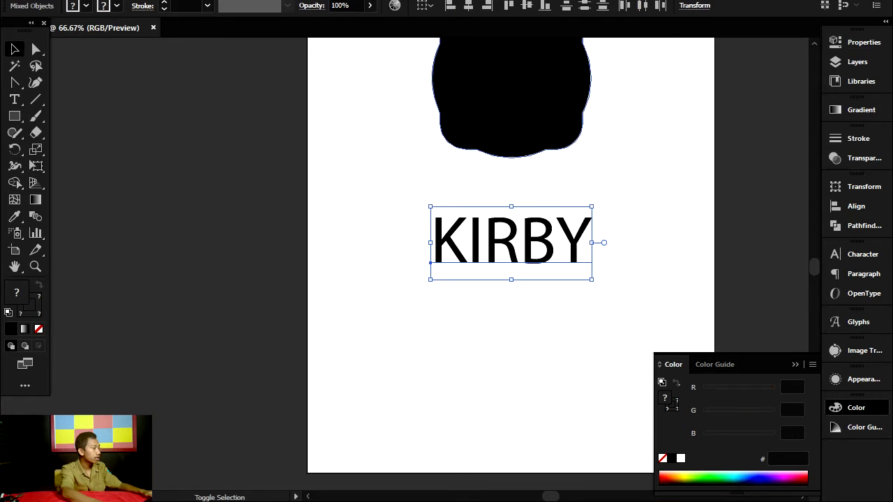
pyautogui.click(646, 189)
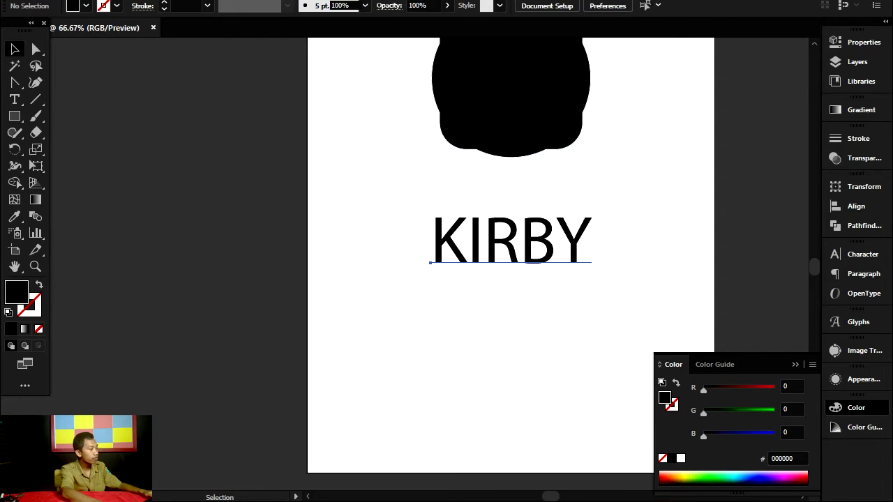
# Step: Nudge the KIRBY text straight up by four large increments, closer to the merged shape
pyautogui.click(512, 241)
pyautogui.hotkey('shift', 'Up')
pyautogui.hotkey('shift', 'Up')
pyautogui.hotkey('shift', 'Up')
pyautogui.hotkey('shift', 'Up')
pyautogui.hotkey('ctrl', 'a')
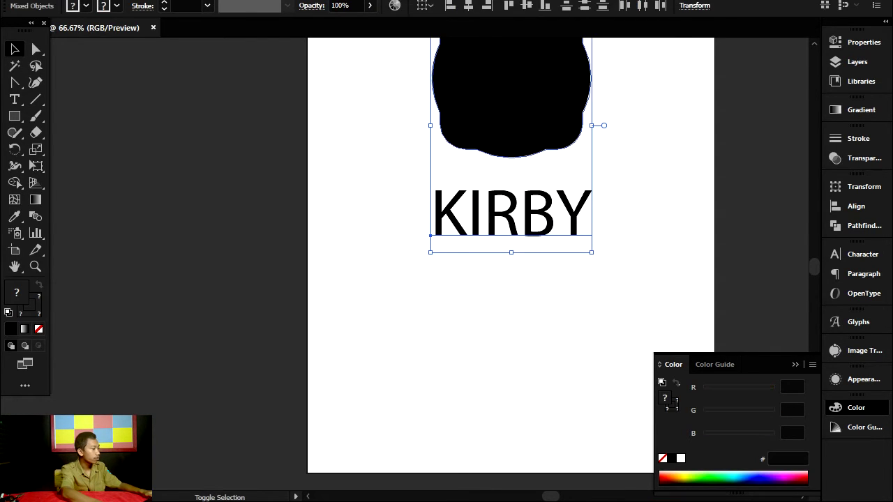
pyautogui.click(612, 147)
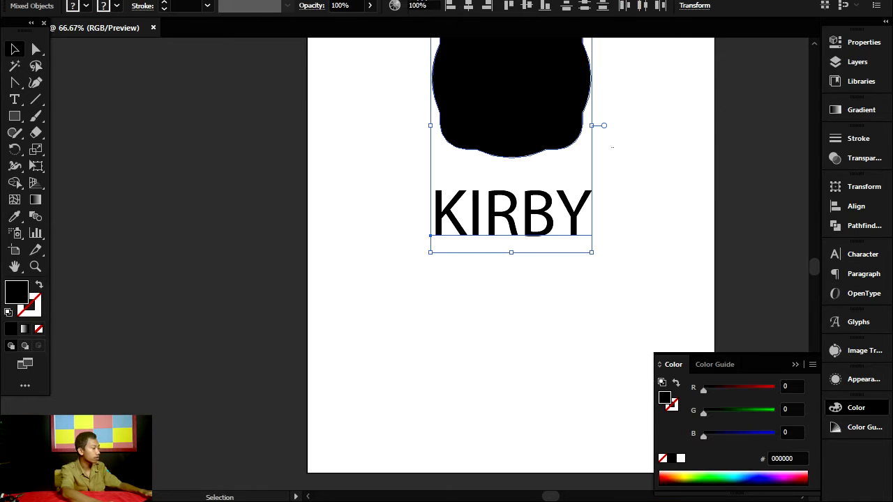
pyautogui.scroll(-4, 612, 147)
pyautogui.scroll(2, 523, 185)
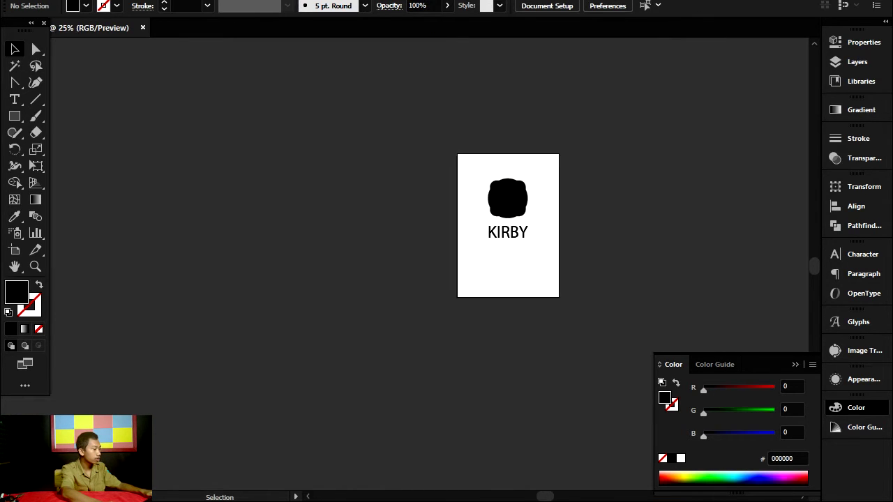
pyautogui.moveTo(398, 169); pyautogui.dragTo(578, 329)
pyautogui.scroll(2, 446, 235)
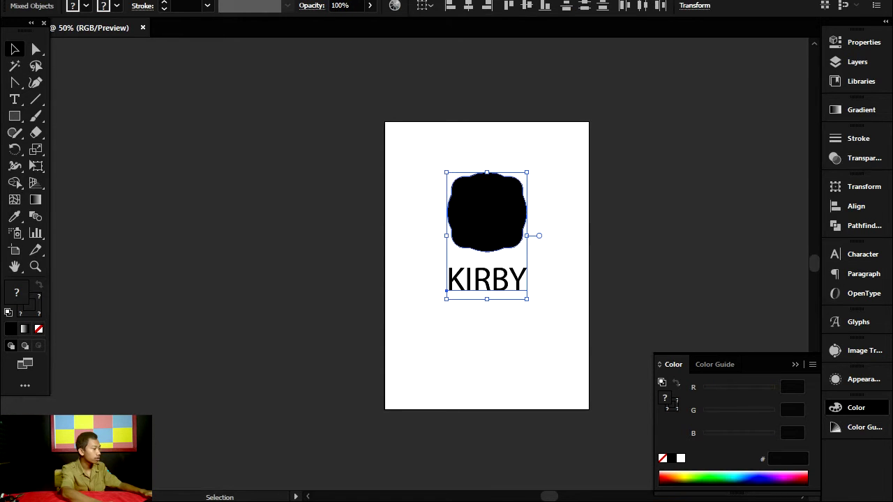
pyautogui.hotkey('ctrl', 'shift', 'a')
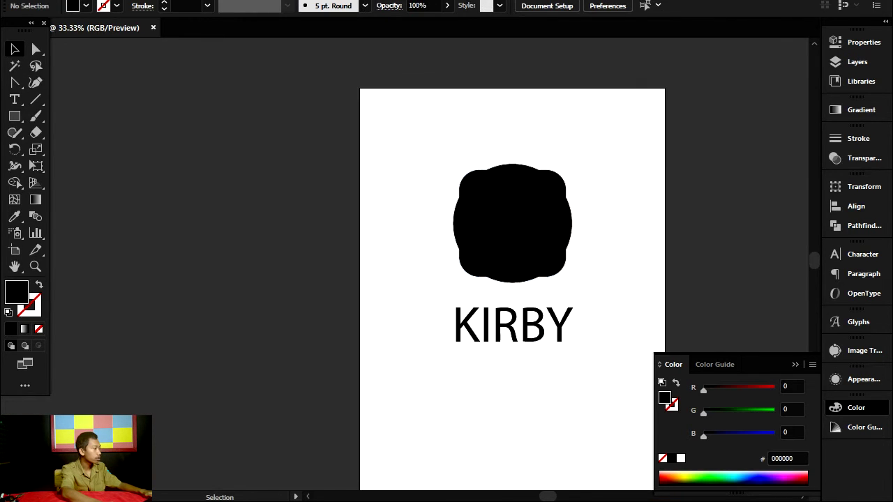
pyautogui.scroll(2, 488, 244)
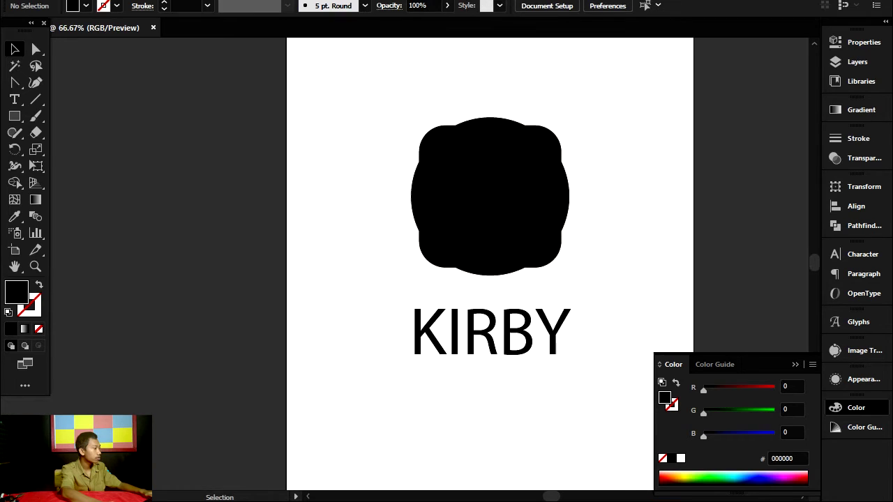
pyautogui.scroll(1, 482, 265)
pyautogui.scroll(-2, 489, 314)
pyautogui.scroll(2, 508, 186)
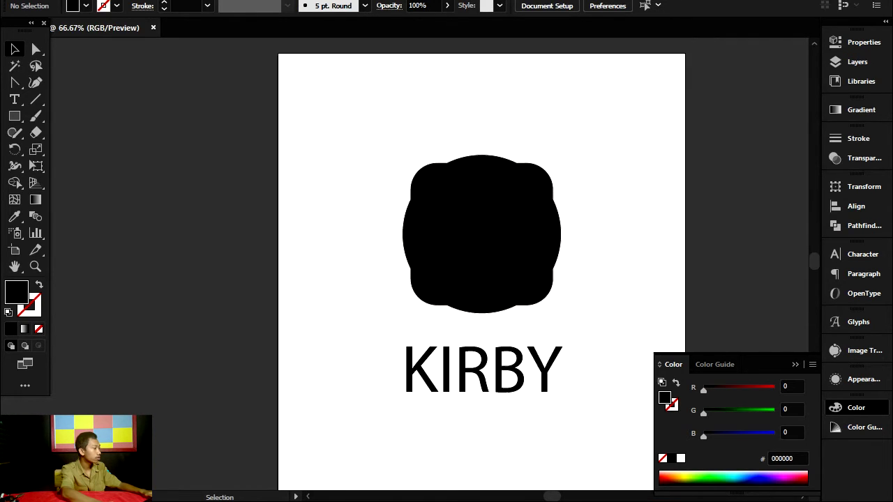
pyautogui.scroll(-2, 523, 204)
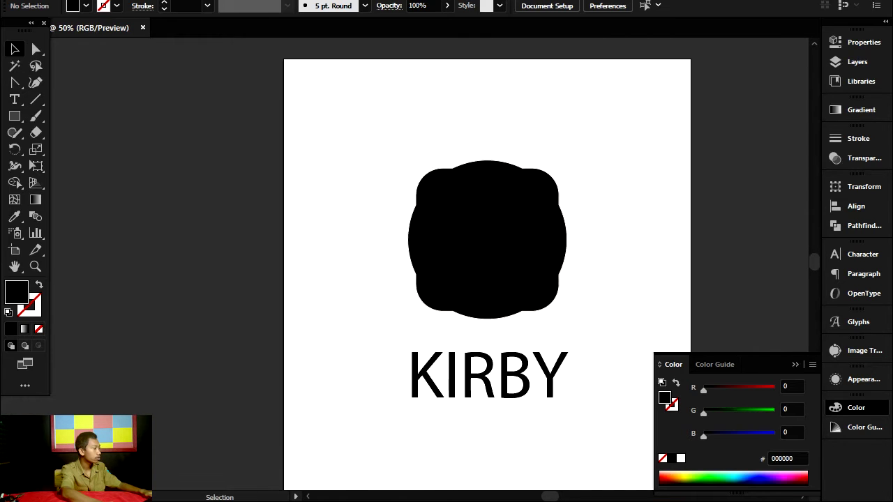
# Step: Change the merged shape's fill to the bright orange FF9700 with the Color Picker
pyautogui.click(524, 204)
pyautogui.scroll(1, 523, 204)
pyautogui.scroll(1, 445, 250)
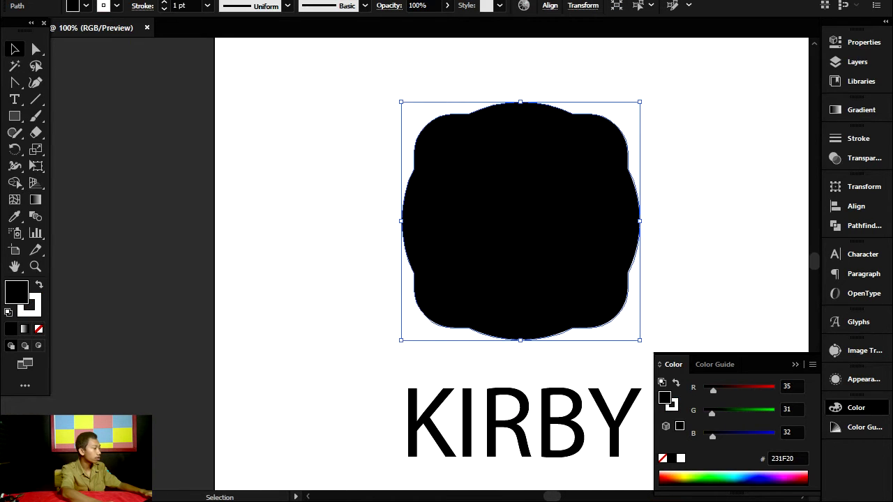
pyautogui.scroll(-1, 446, 250)
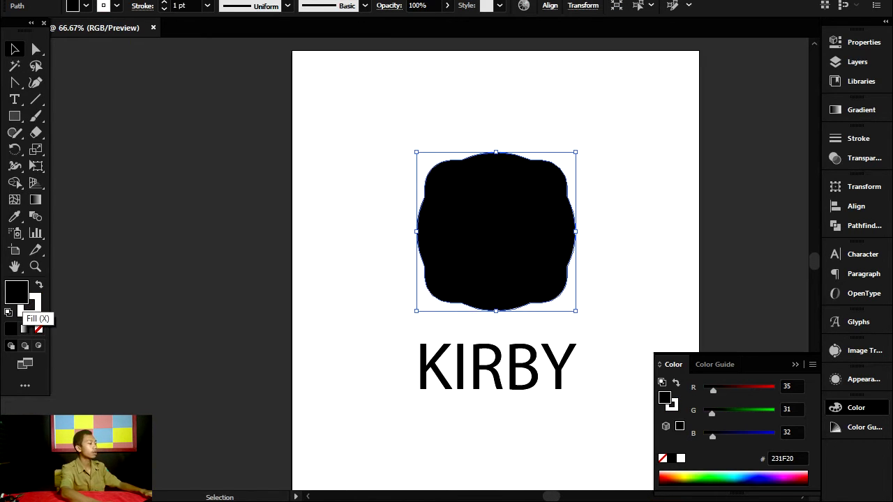
pyautogui.doubleClick(16, 293)
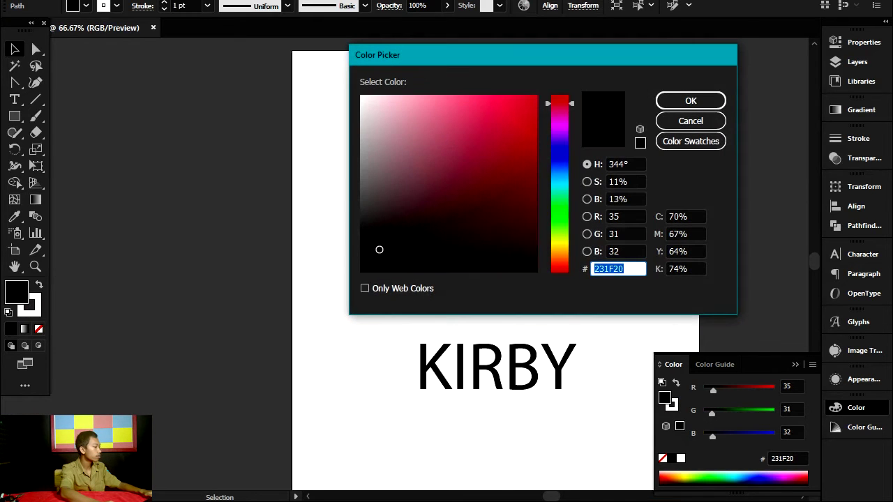
pyautogui.write('F79406')
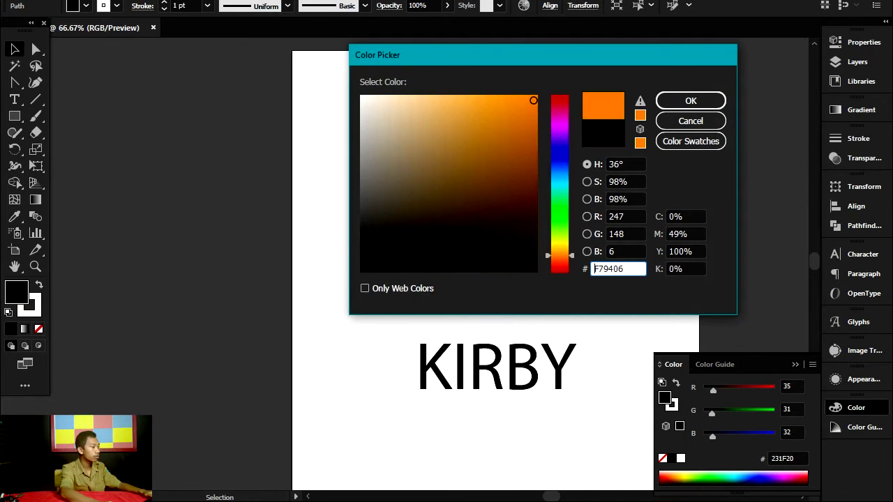
pyautogui.moveTo(534, 99); pyautogui.dragTo(538, 95)
pyautogui.click(691, 101)
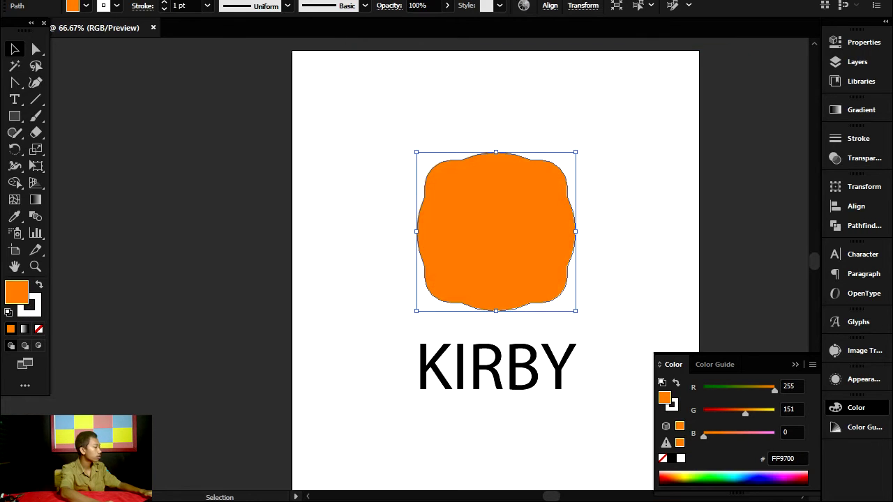
pyautogui.hotkey('ctrl', 'shift', 'a')
pyautogui.hotkey('ctrl', '-')
pyautogui.hotkey('ctrl', '-')
pyautogui.hotkey('ctrl', '-')
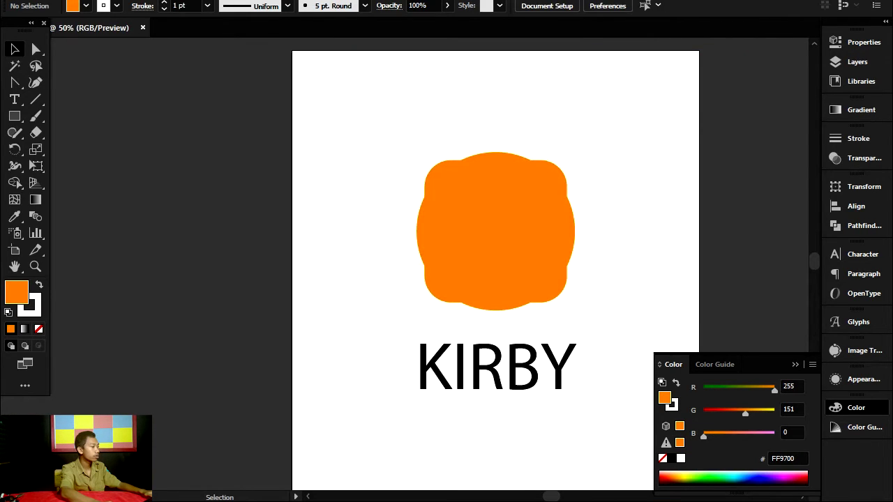
pyautogui.hotkey('ctrl', '+')
pyautogui.hotkey('ctrl', '+')
pyautogui.hotkey('ctrl', '+')
pyautogui.hotkey('ctrl', '+')
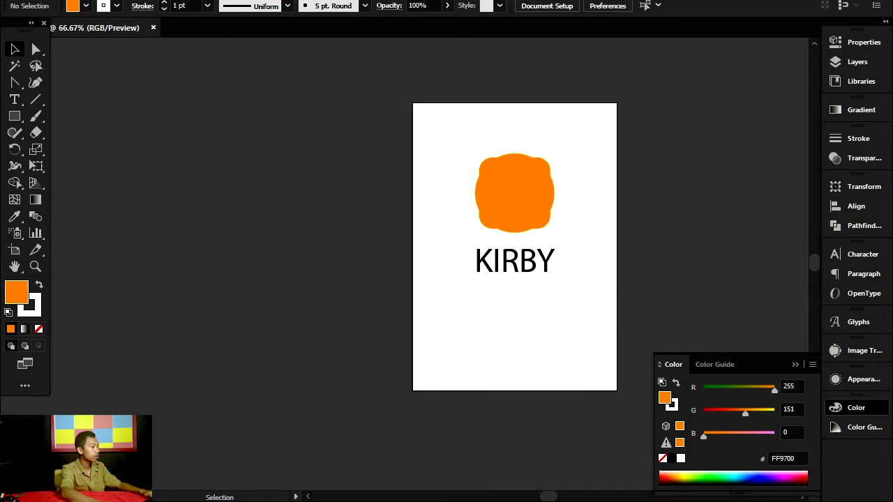
# Step: Remove the merged shape's white stroke by swapping fill and stroke, setting the white to None and swapping back
pyautogui.hotkey('ctrl', 'z')
pyautogui.hotkey('ctrl', '-')
pyautogui.hotkey('ctrl', '-')
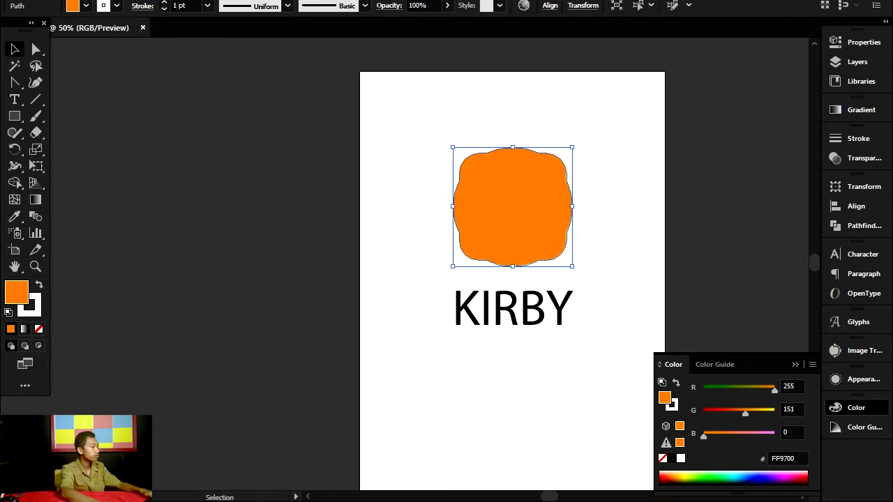
pyautogui.hotkey('ctrl', '+')
pyautogui.hotkey('ctrl', '+')
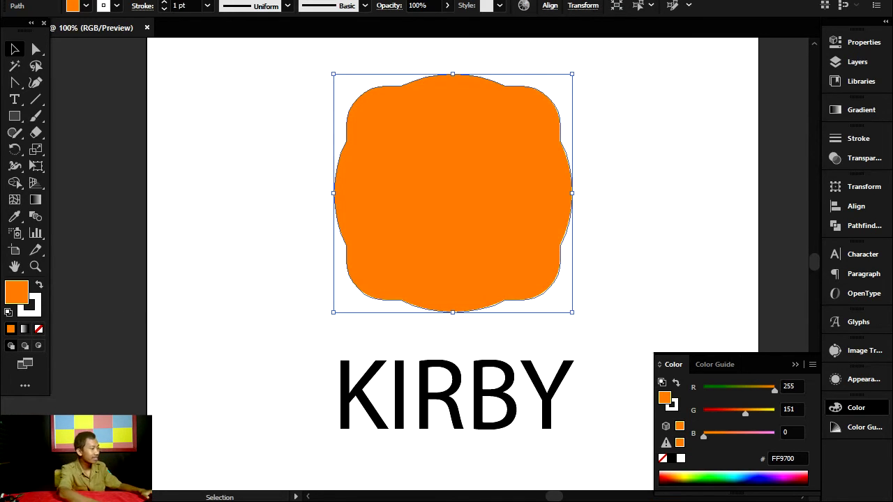
pyautogui.click(40, 284)
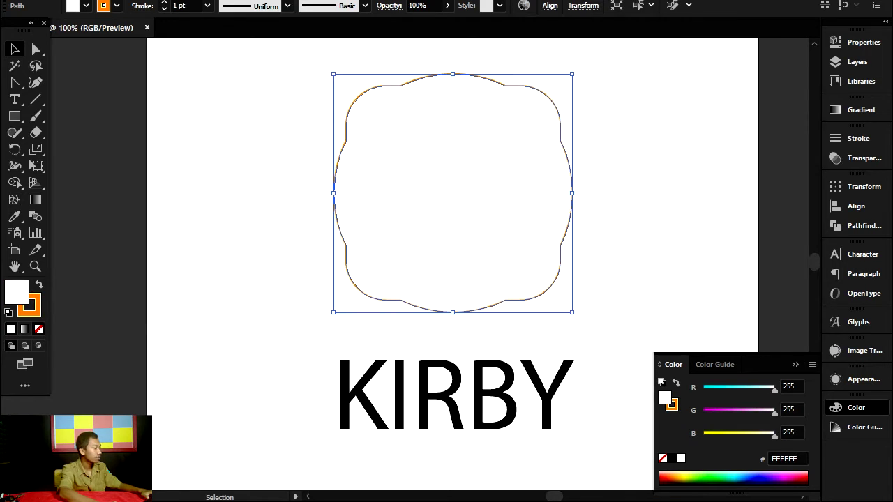
pyautogui.click(39, 329)
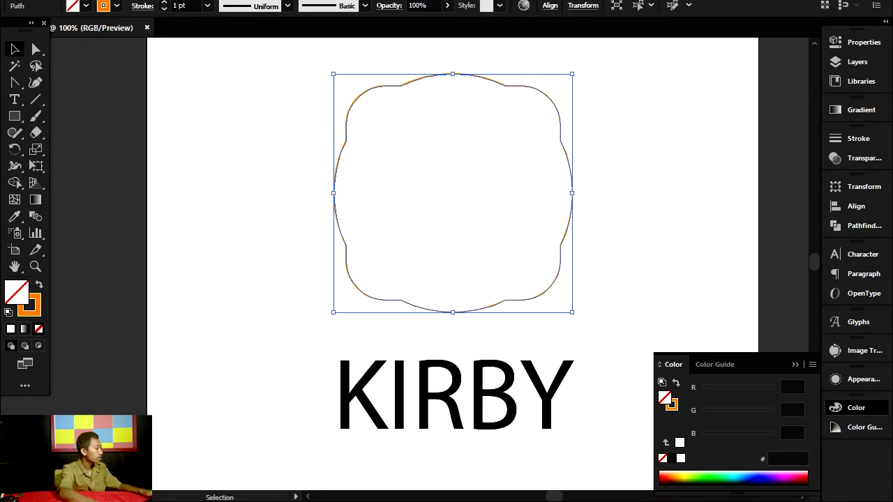
pyautogui.click(39, 285)
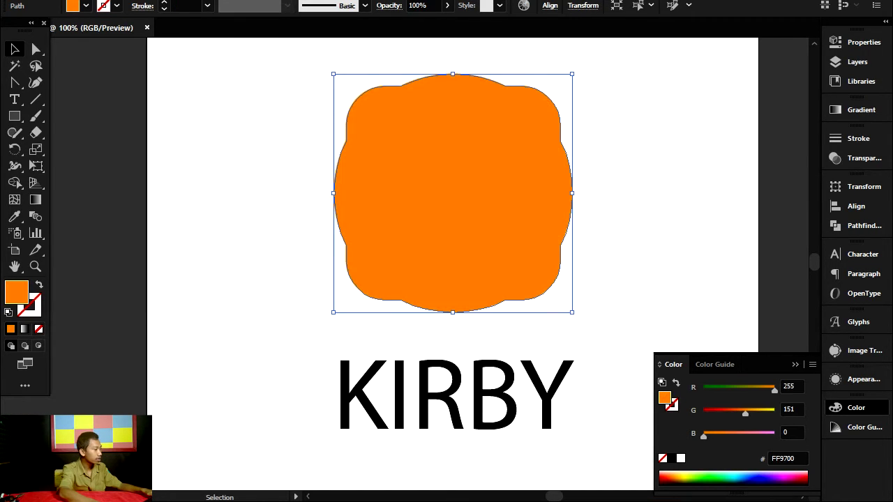
pyautogui.click(244, 210)
# Step: Change the font of the KIRBY text to Bottler Shake
pyautogui.scroll(-2, 447, 296)
pyautogui.click(447, 280)
pyautogui.scroll(1, 447, 279)
pyautogui.scroll(1, 373, 349)
pyautogui.click(419, 405)
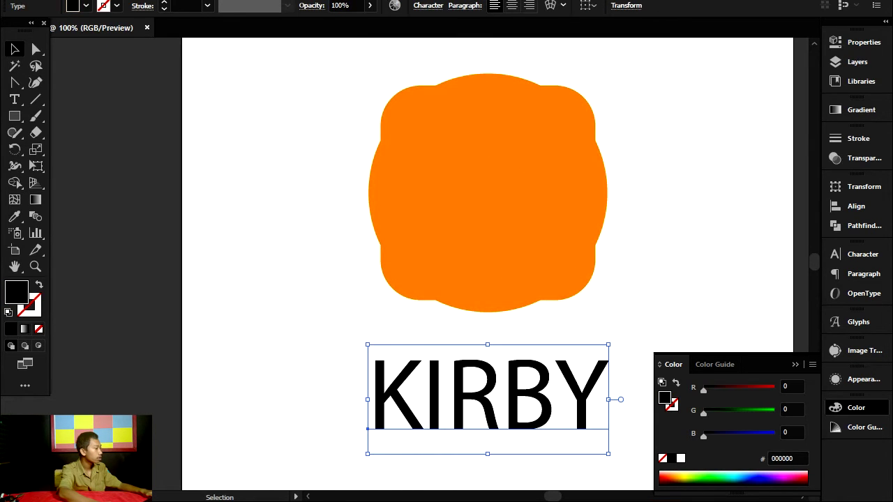
pyautogui.scroll(-2, 488, 265)
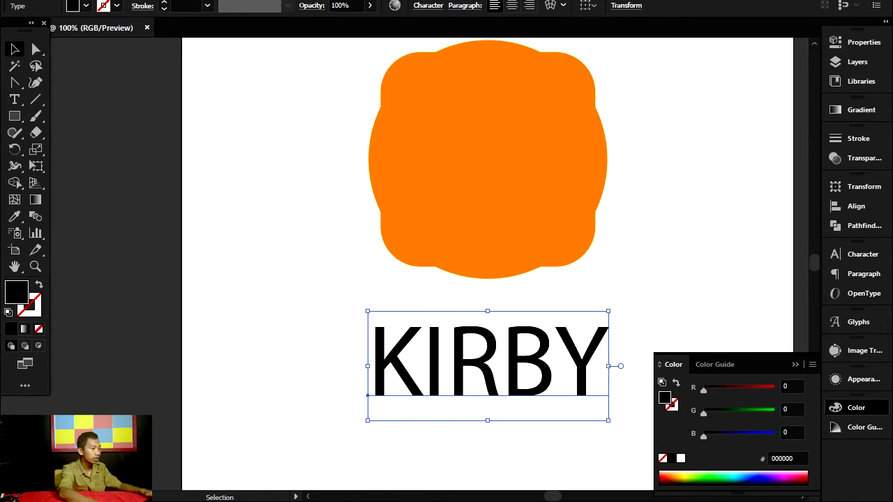
pyautogui.click(428, 5)
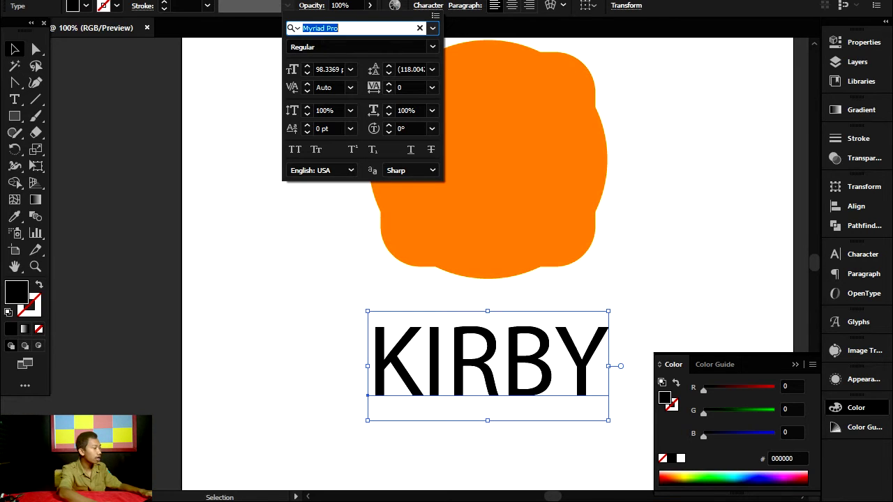
pyautogui.click(433, 28)
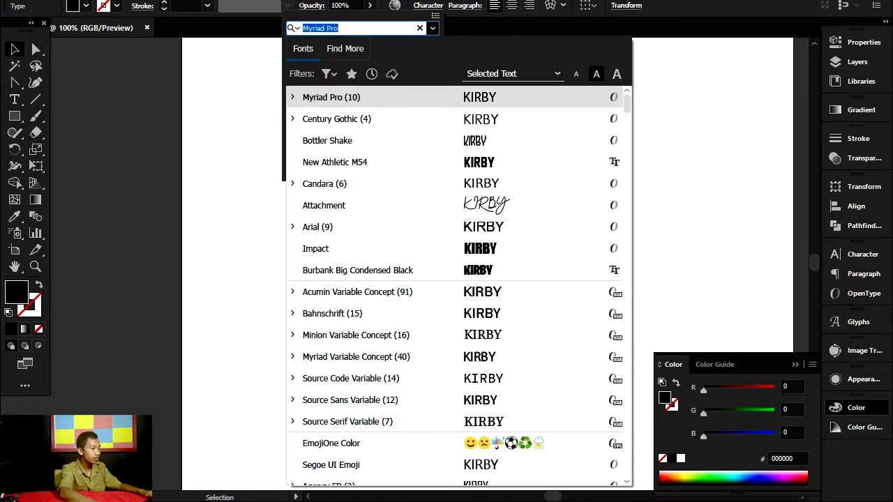
pyautogui.press('Down')
pyautogui.press('Down')
pyautogui.press('Return')
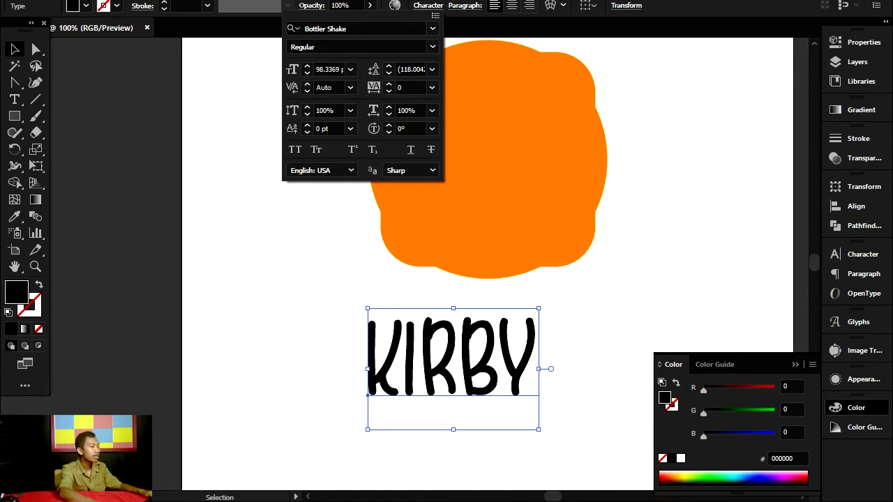
pyautogui.press('Escape')
pyautogui.hotkey('ctrl', 'shift', 'a')
# Step: Shift the KIRBY text sideways under the orange shape and align both objects to their horizontal centres
pyautogui.hotkey('ctrl', '-')
pyautogui.hotkey('ctrl', '-')
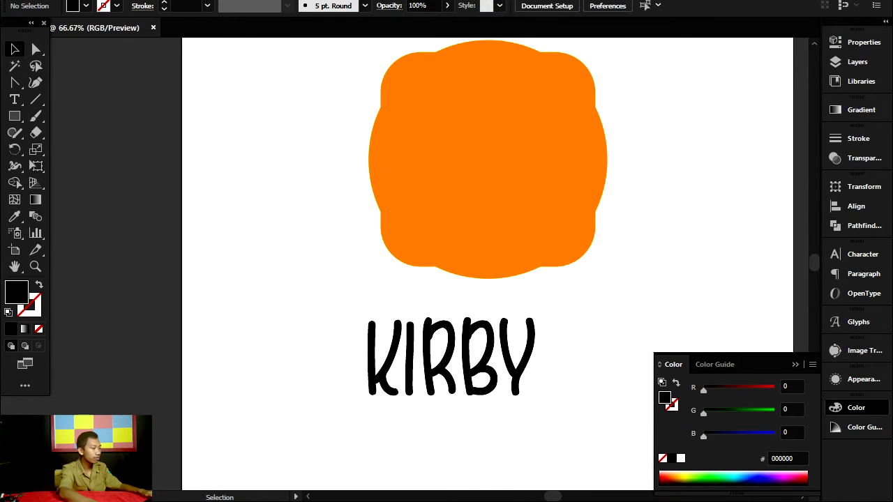
pyautogui.moveTo(372, 326); pyautogui.dragTo(384, 326)
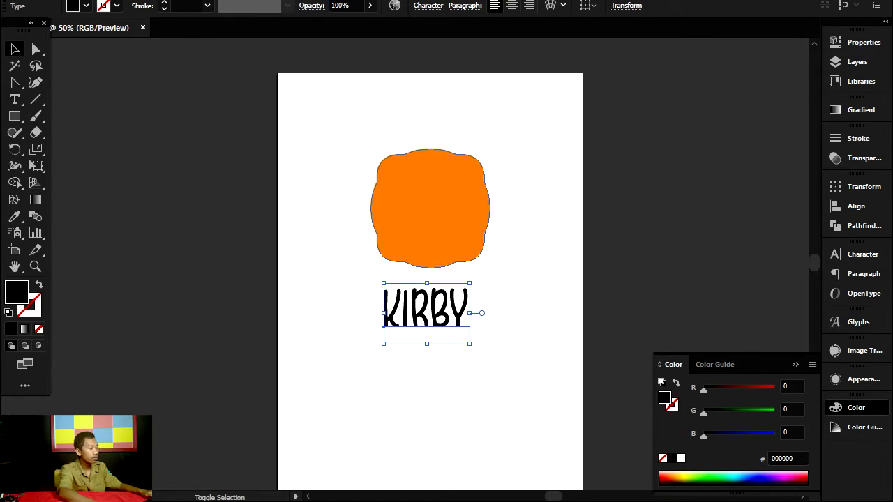
pyautogui.keyDown('shift'); pyautogui.click(380, 258); pyautogui.keyUp('shift')
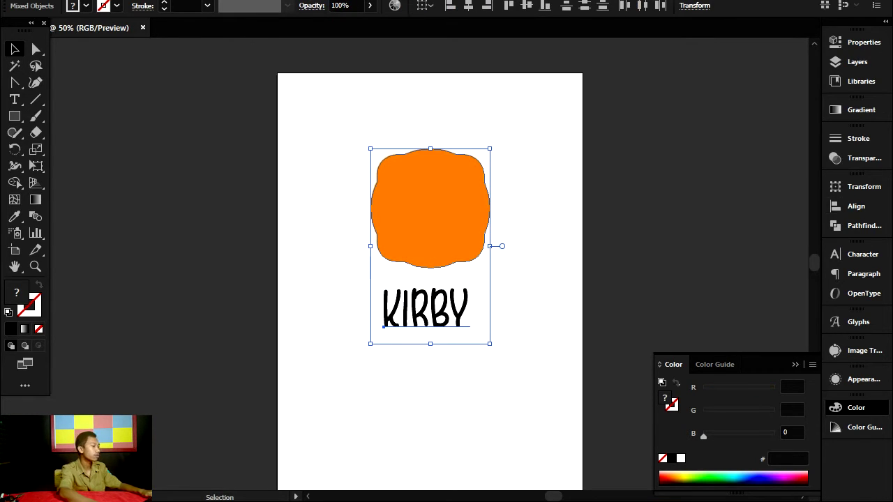
pyautogui.click(469, 5)
pyautogui.hotkey('ctrl', 'shift', 'a')
# Step: Try to apply a 10 pt stroke weight to the KIRBY text
pyautogui.hotkey('ctrl', '+')
pyautogui.hotkey('ctrl', '+')
pyautogui.moveTo(318, 228); pyautogui.dragTo(552, 343)
pyautogui.hotkey('ctrl', '+')
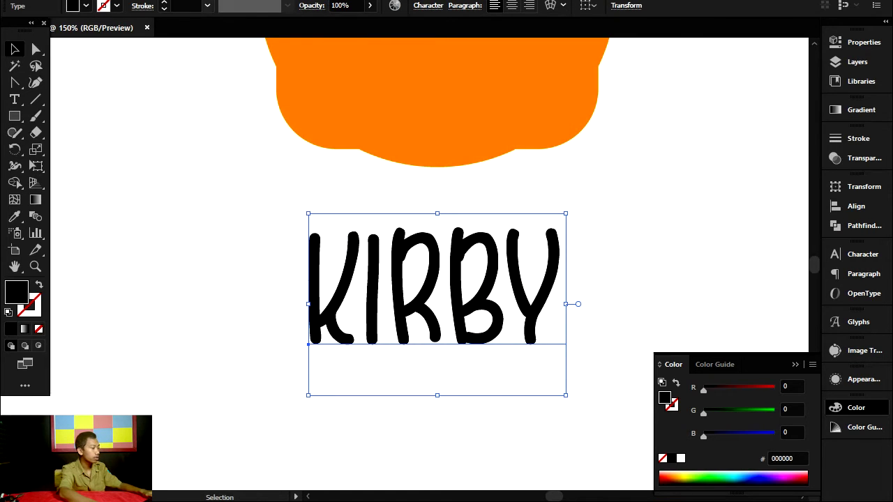
pyautogui.click(207, 5)
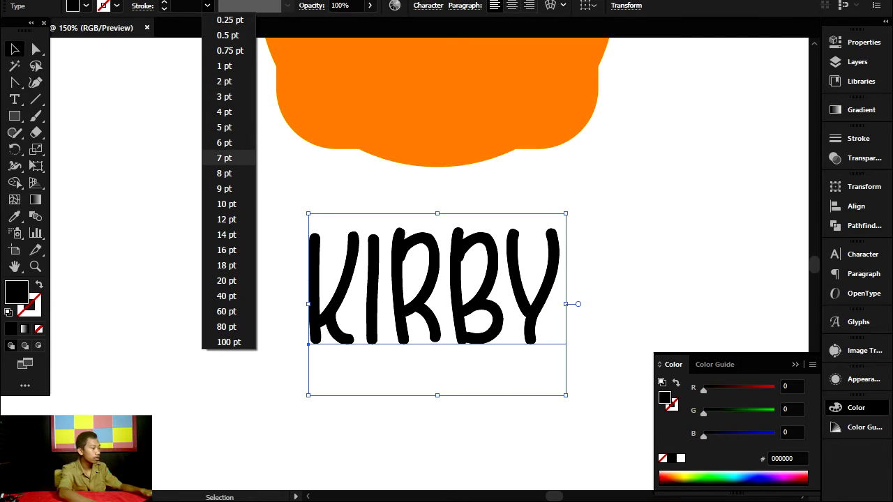
pyautogui.click(227, 204)
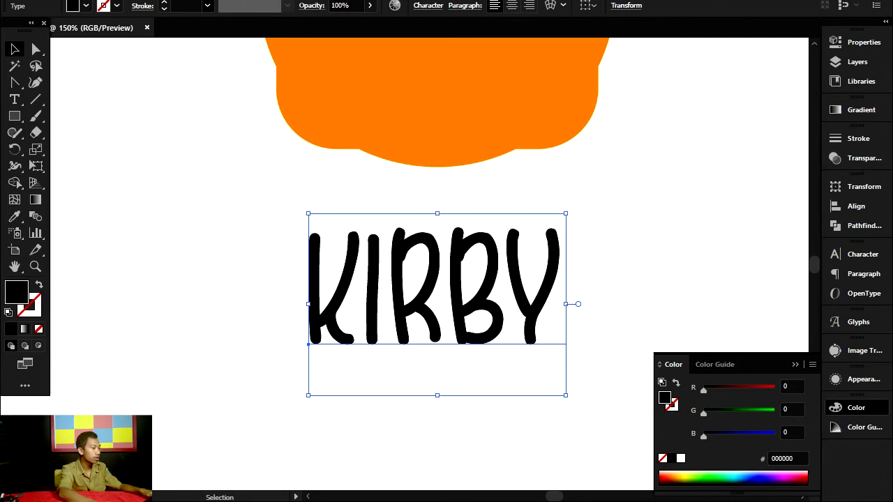
# Step: Give the KIRBY text an orange outline, trying a 5 pt stroke weight and settling on 3 pt
pyautogui.click(208, 5)
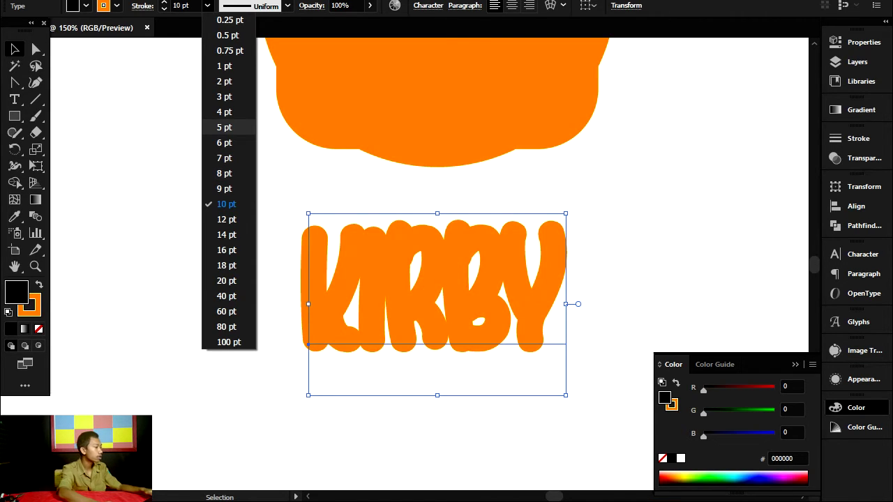
pyautogui.click(224, 127)
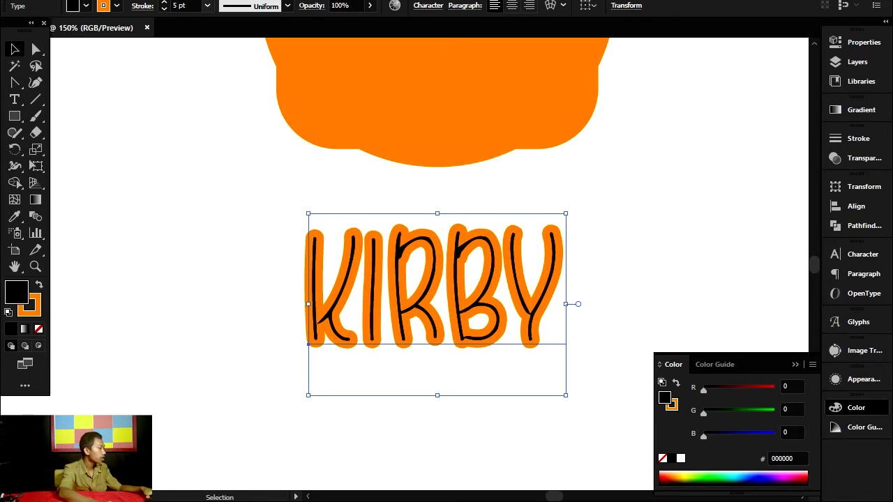
pyautogui.click(207, 6)
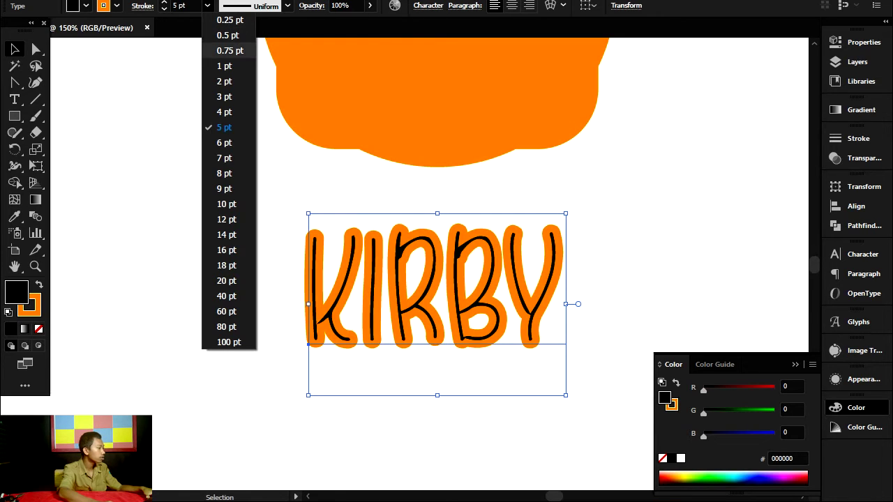
pyautogui.click(224, 96)
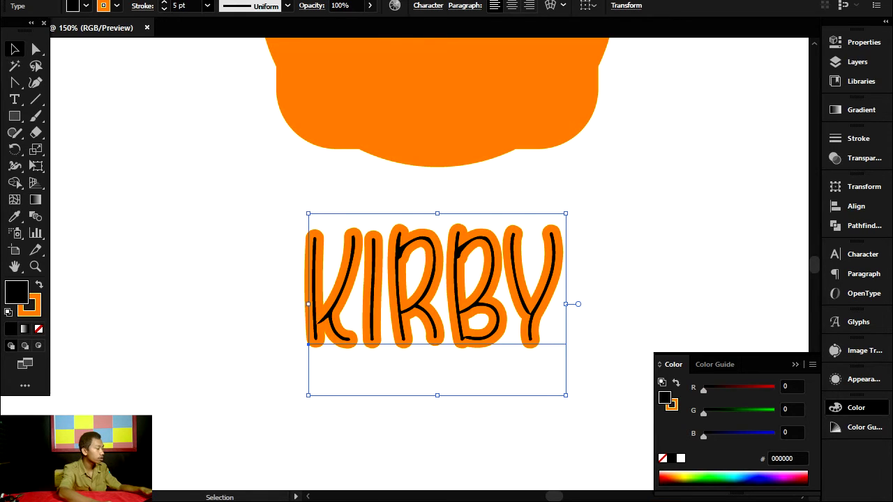
pyautogui.click(580, 218)
pyautogui.scroll(-3, 580, 219)
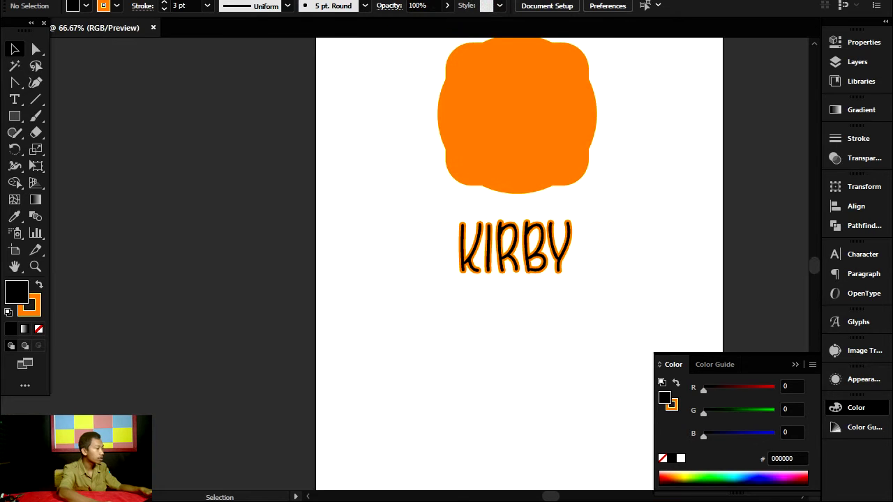
pyautogui.scroll(3, 571, 211)
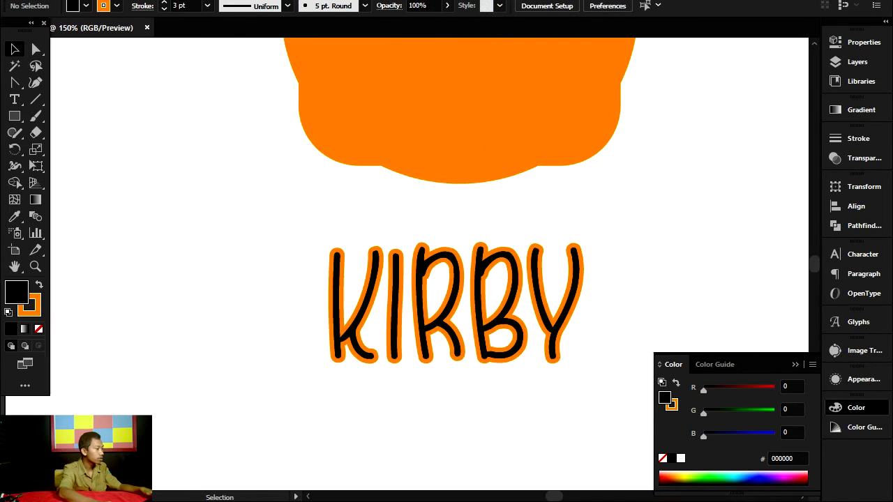
# Step: Fill the KIRBY text with bright red FF2A00, keeping its orange stroke
pyautogui.click(393, 300)
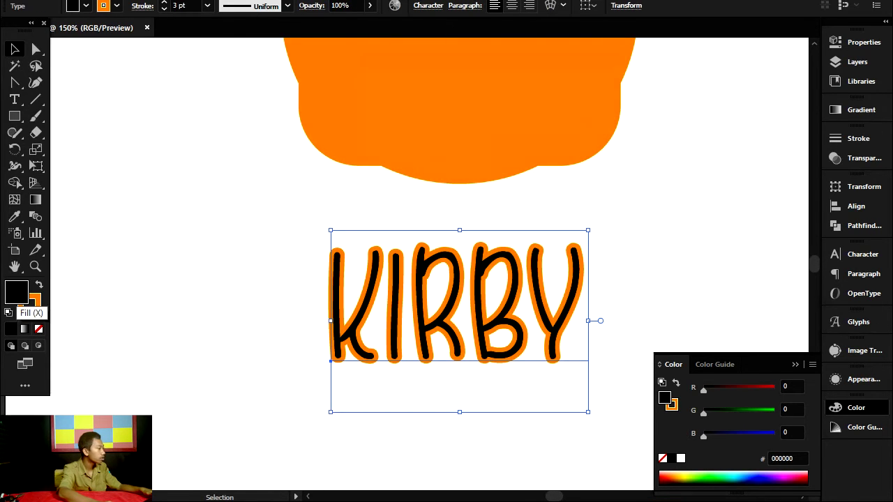
pyautogui.doubleClick(17, 293)
pyautogui.click(560, 267)
pyautogui.moveTo(532, 135); pyautogui.dragTo(537, 95)
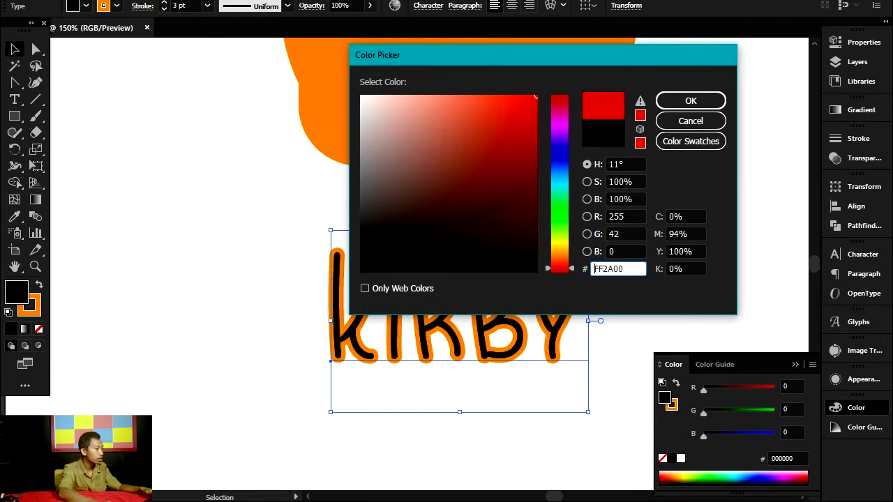
pyautogui.click(691, 101)
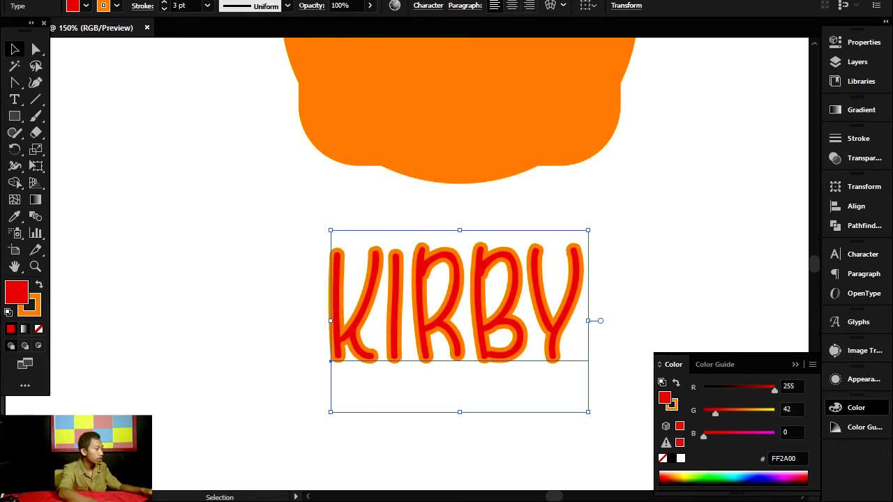
# Step: Set the KIRBY text's fill to dark red 8E3002 and deselect the text
pyautogui.doubleClick(17, 292)
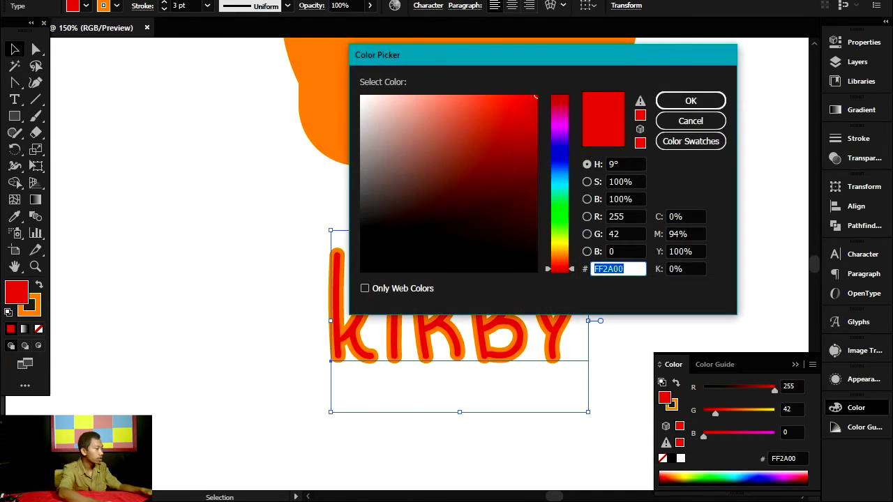
pyautogui.click(534, 173)
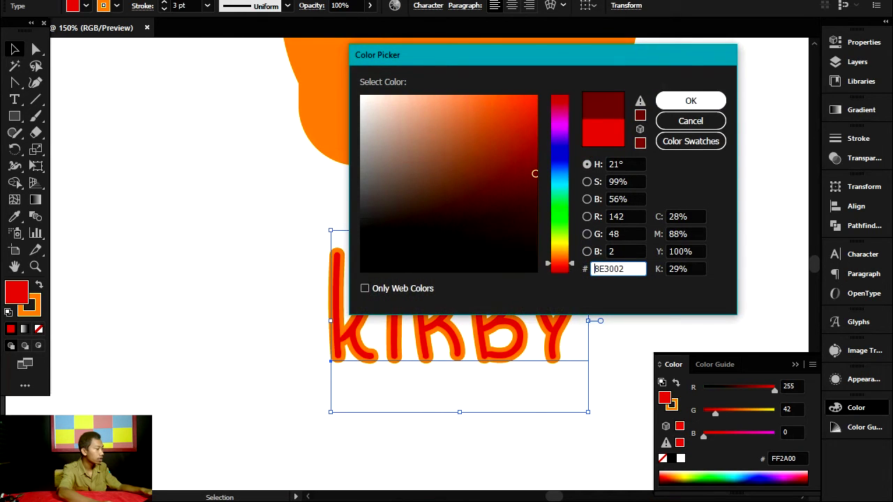
pyautogui.press('Return')
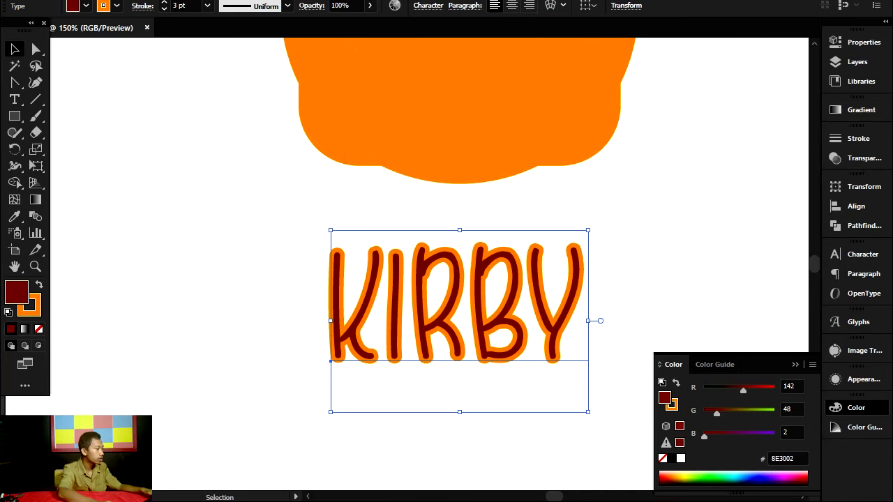
pyautogui.hotkey('ctrl', 'shift', 'a')
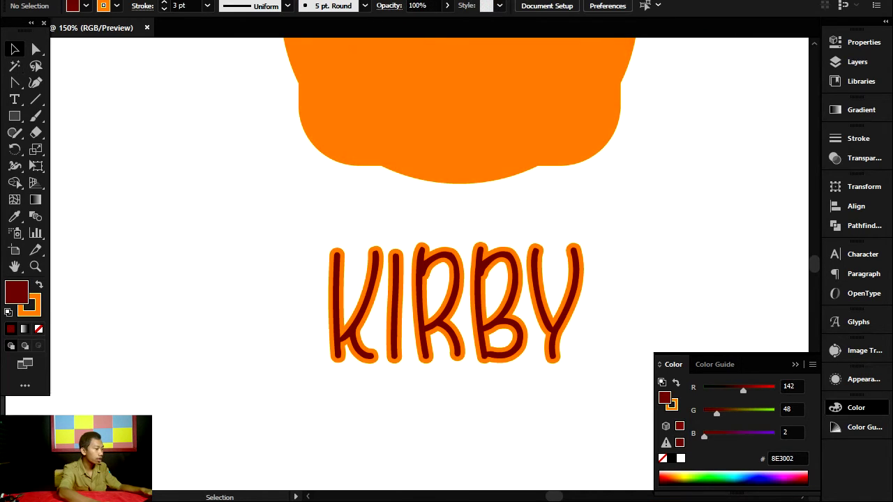
pyautogui.hotkey('ctrl', '-')
pyautogui.hotkey('ctrl', '-')
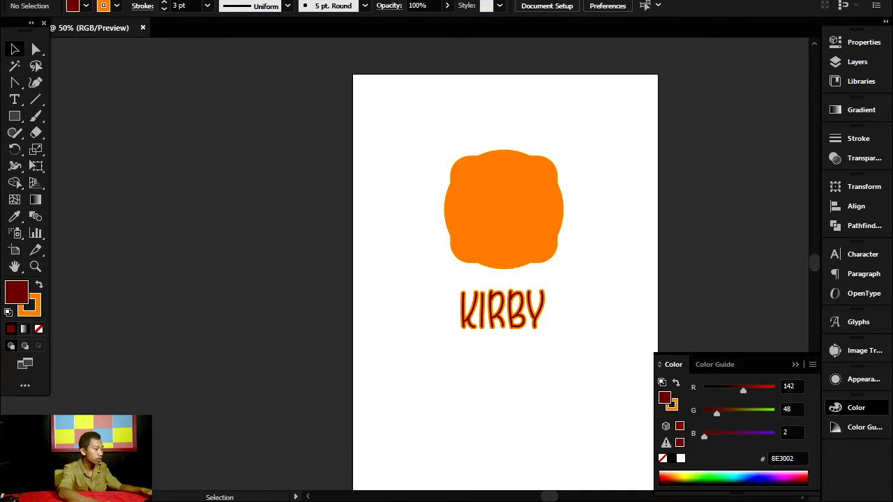
pyautogui.scroll(2, 501, 185)
pyautogui.click(501, 185)
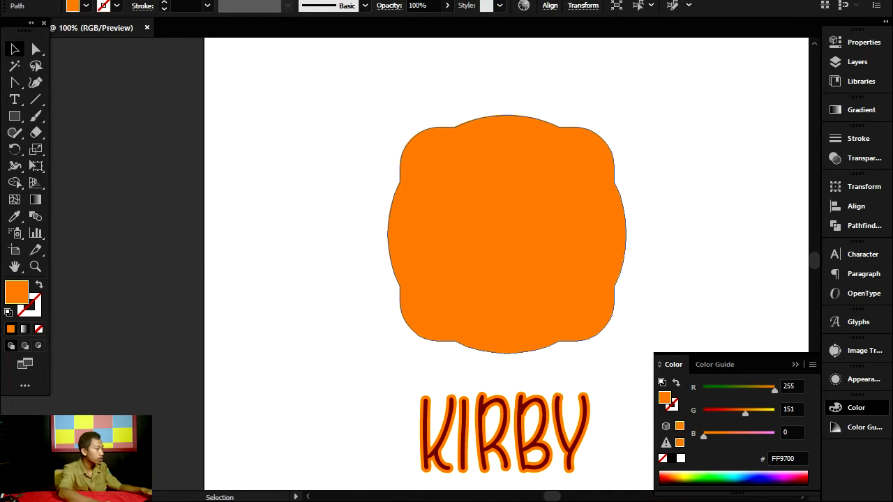
pyautogui.scroll(1, 615, 241)
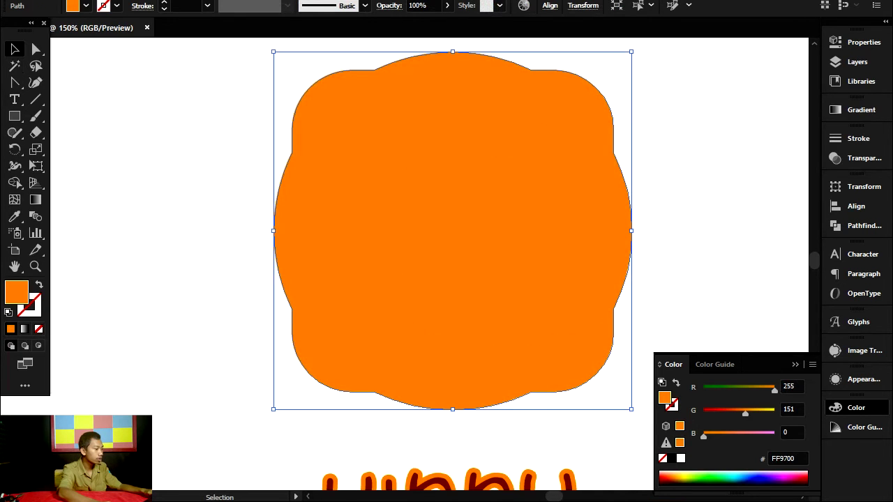
pyautogui.hotkey('ctrl', '-')
pyautogui.hotkey('ctrl', 'shift', 'a')
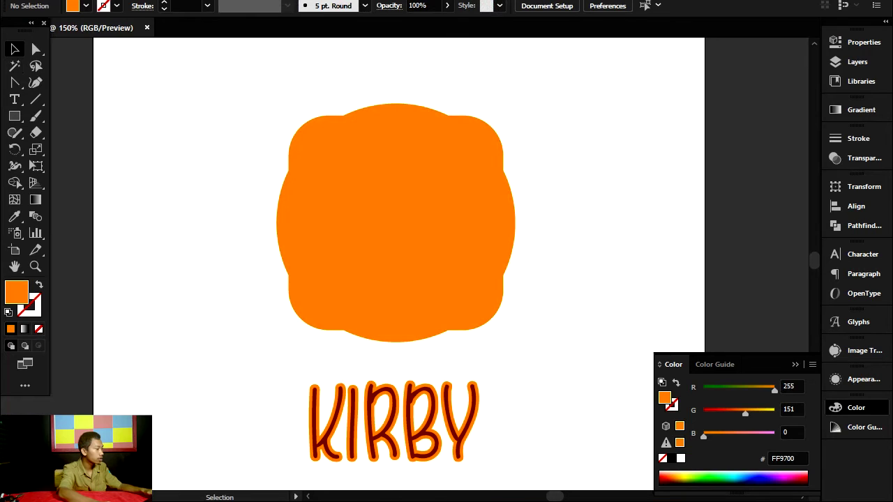
# Step: Draw a small circle with the Ellipse tool in the upper left part of the orange shape
pyautogui.scroll(1, 342, 235)
pyautogui.click(15, 116)
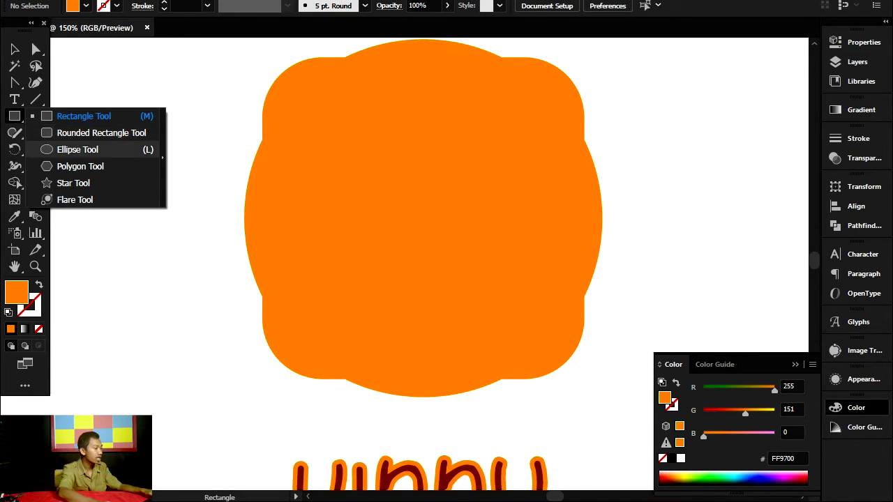
pyautogui.click(78, 149)
pyautogui.moveTo(330, 151); pyautogui.dragTo(422, 244)
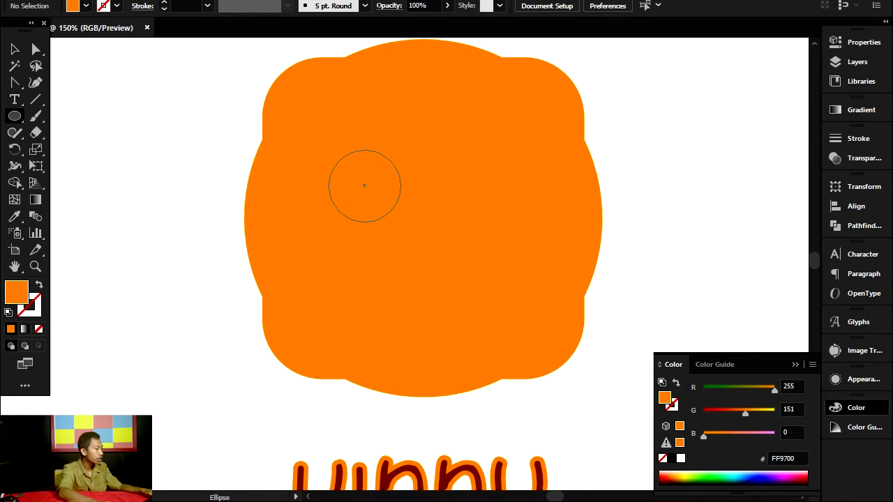
pyautogui.moveTo(401, 222); pyautogui.dragTo(393, 214)
pyautogui.press('v')
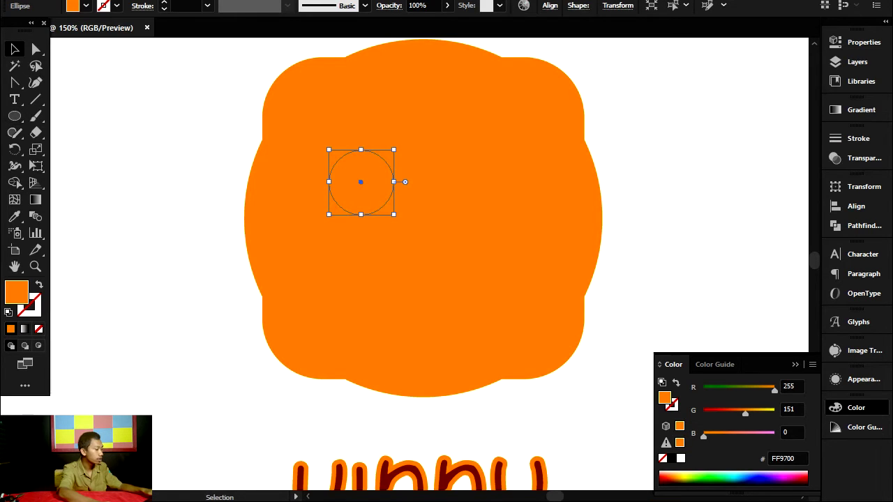
# Step: Fill the small circle with white sampled from the artboard and place a copy of it to its right
pyautogui.press('i')
pyautogui.click(213, 164)
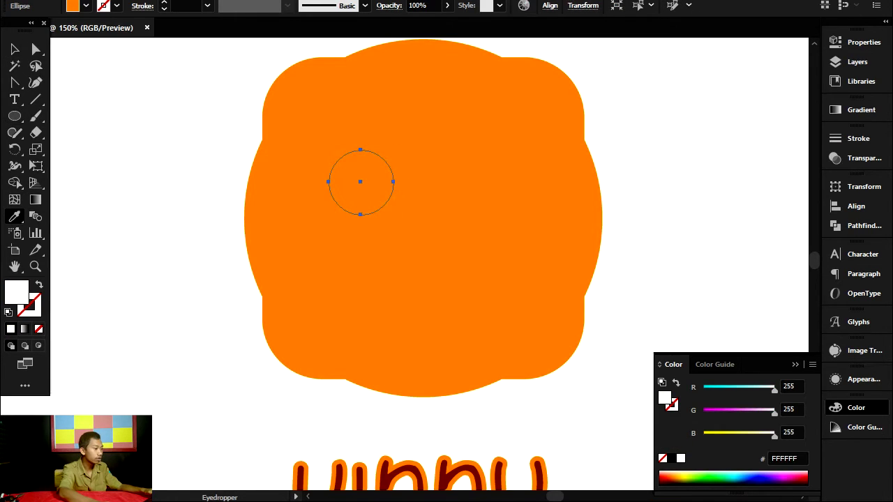
pyautogui.press('v')
pyautogui.moveTo(360, 182); pyautogui.dragTo(476, 187)
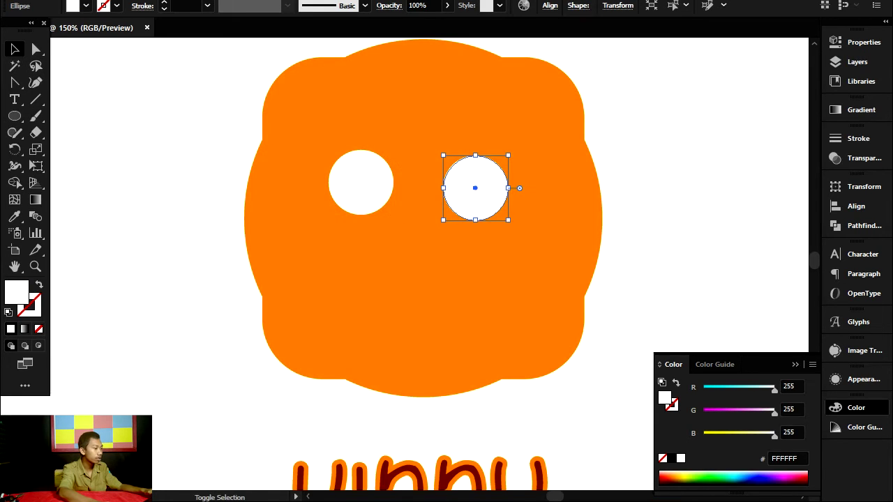
# Step: Align the two white circles to their vertical centres, undoing a trial alignment of their horizontal centres
pyautogui.keyDown('shift'); pyautogui.click(361, 182); pyautogui.keyUp('shift')
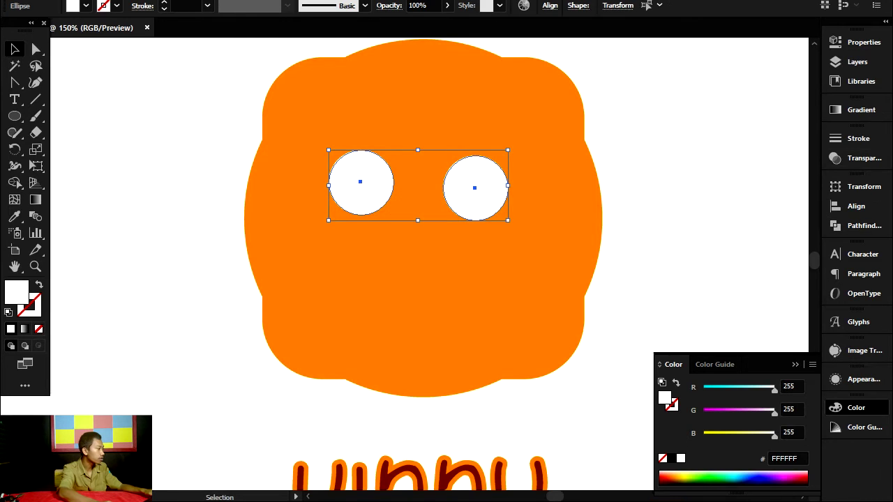
pyautogui.hotkey('ctrl', '=')
pyautogui.hotkey('ctrl', '=')
pyautogui.scroll(1, 446, 272)
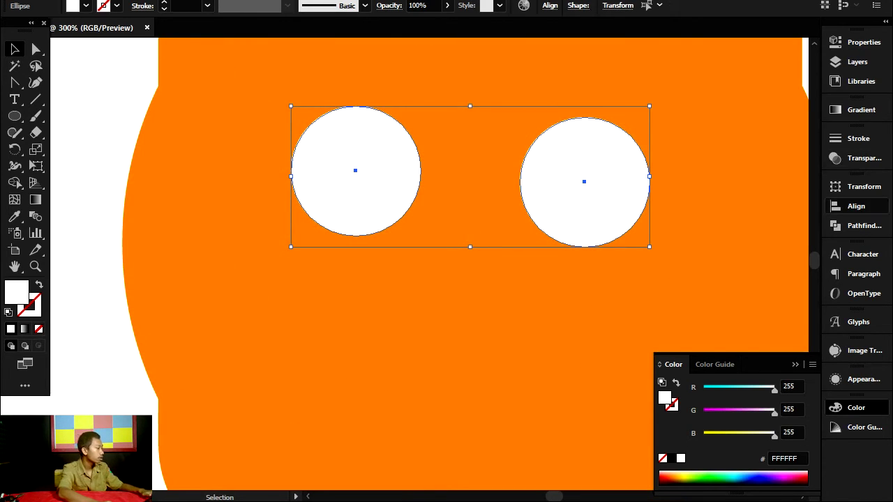
pyautogui.click(856, 206)
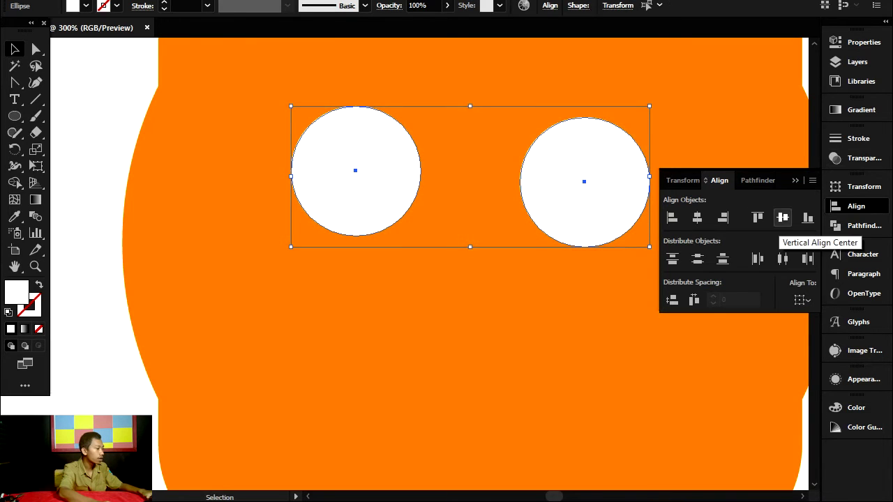
pyautogui.click(783, 217)
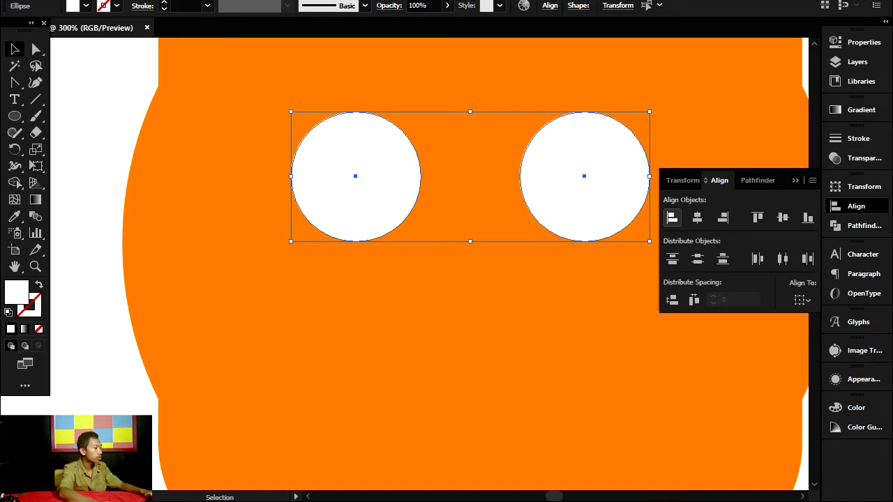
pyautogui.click(697, 217)
pyautogui.hotkey('ctrl', 'z')
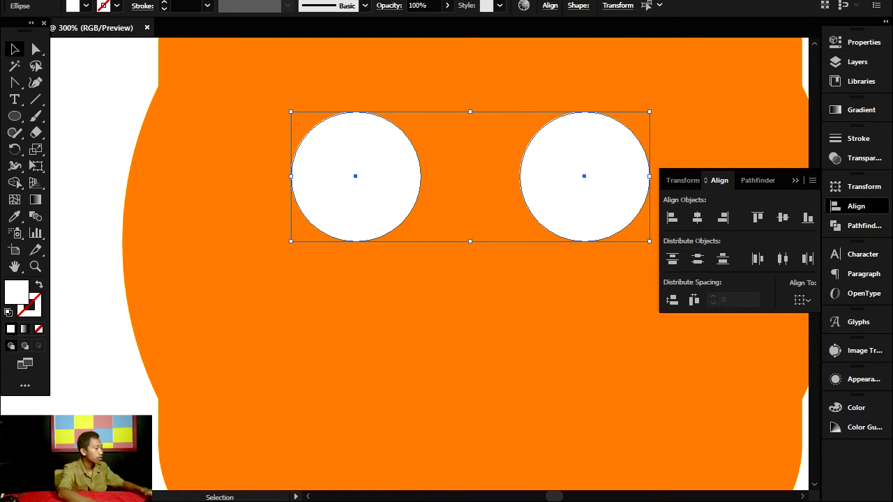
# Step: Close the Align options and group the two white circles
pyautogui.scroll(-3, 654, 226)
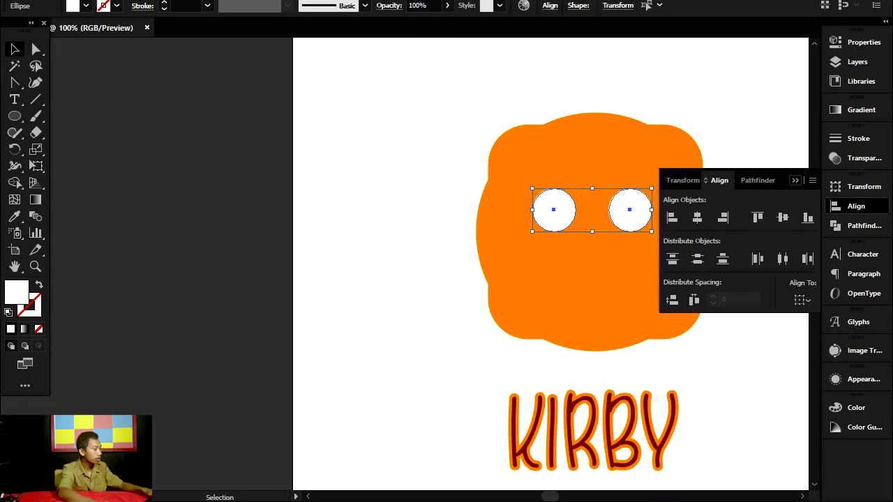
pyautogui.click(795, 181)
pyautogui.scroll(2, 652, 227)
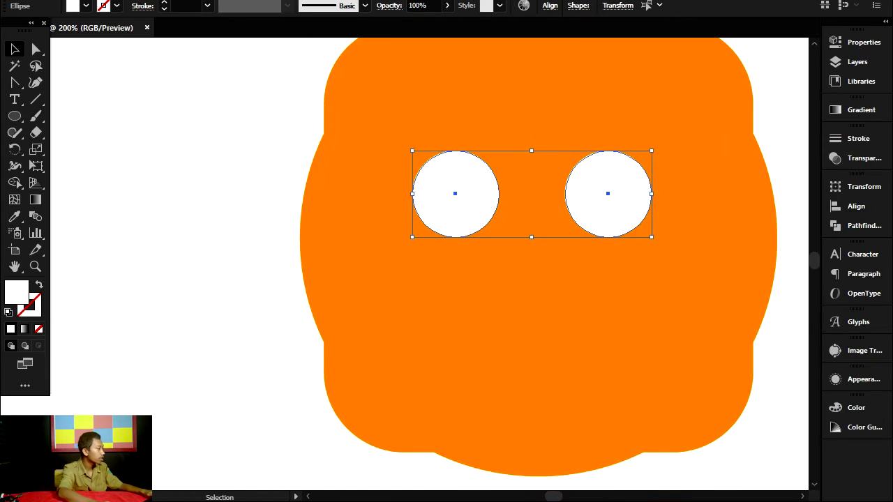
pyautogui.click(656, 261)
pyautogui.scroll(-2, 606, 249)
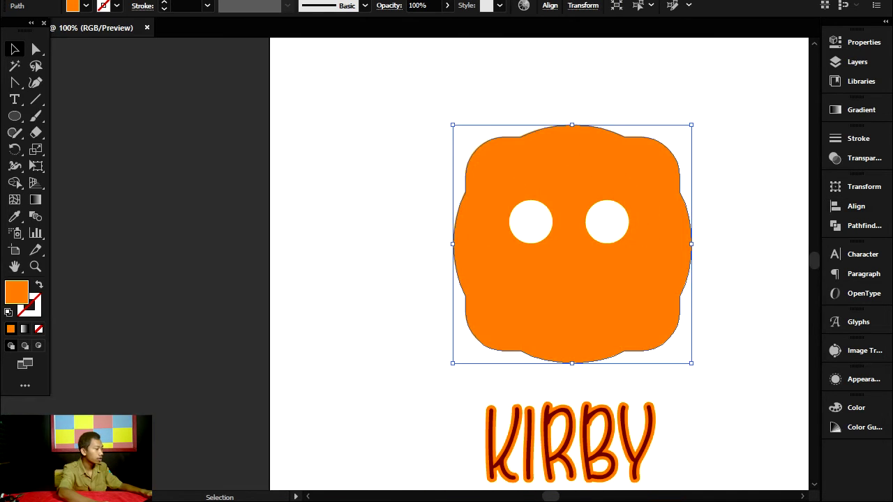
pyautogui.click(607, 222)
pyautogui.keyDown('shift'); pyautogui.click(530, 221); pyautogui.keyUp('shift')
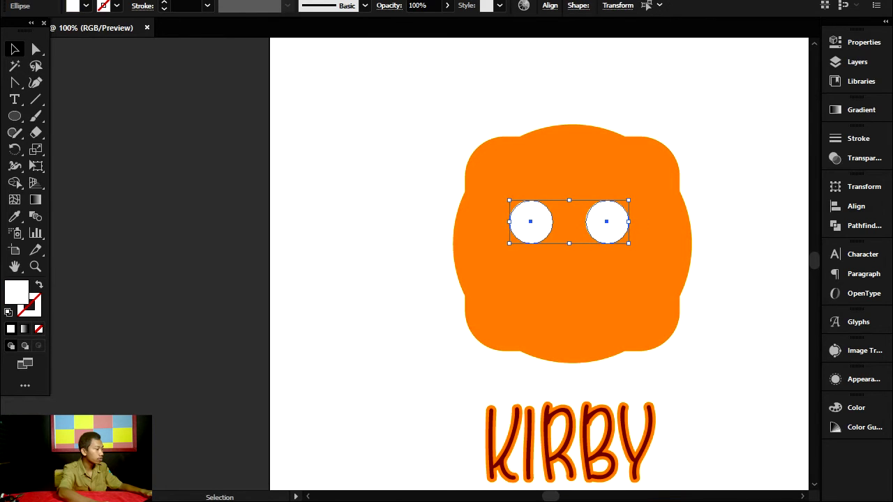
pyautogui.hotkey('ctrl', 'g')
# Step: Align the grouped circles and the orange shape to their horizontal centres, then deselect everything
pyautogui.keyDown('shift'); pyautogui.click(551, 272); pyautogui.keyUp('shift')
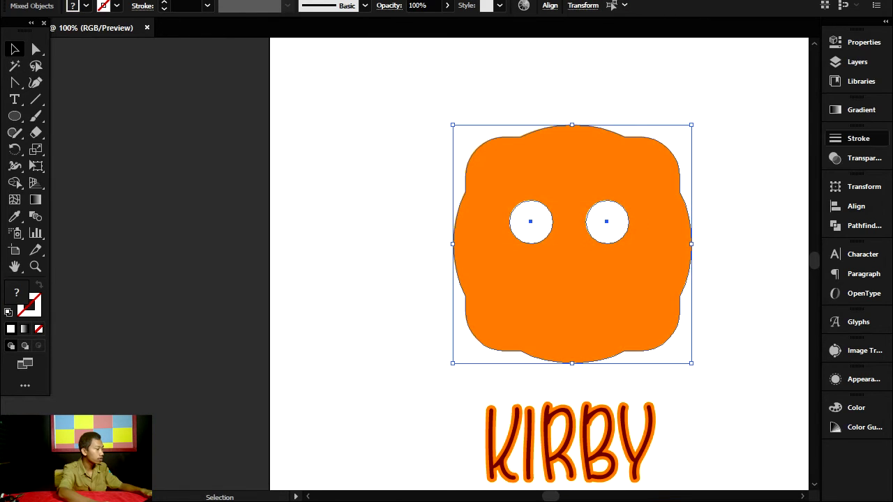
pyautogui.click(860, 42)
pyautogui.click(708, 309)
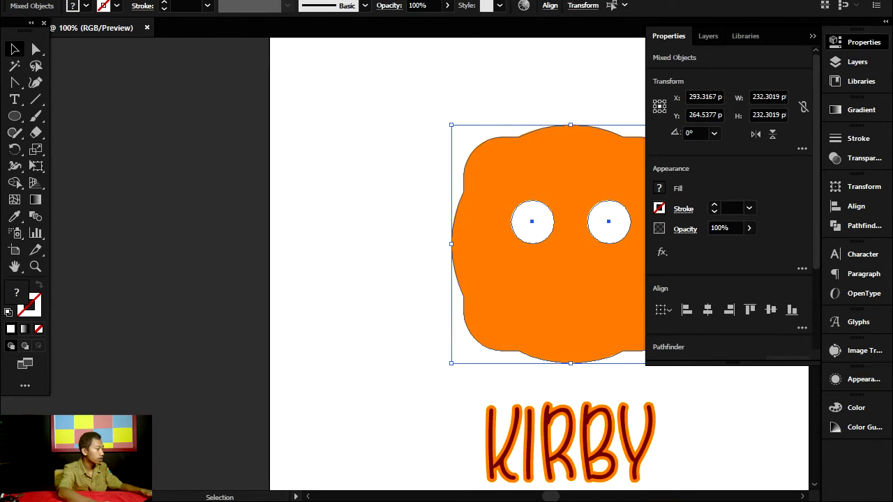
pyautogui.click(726, 412)
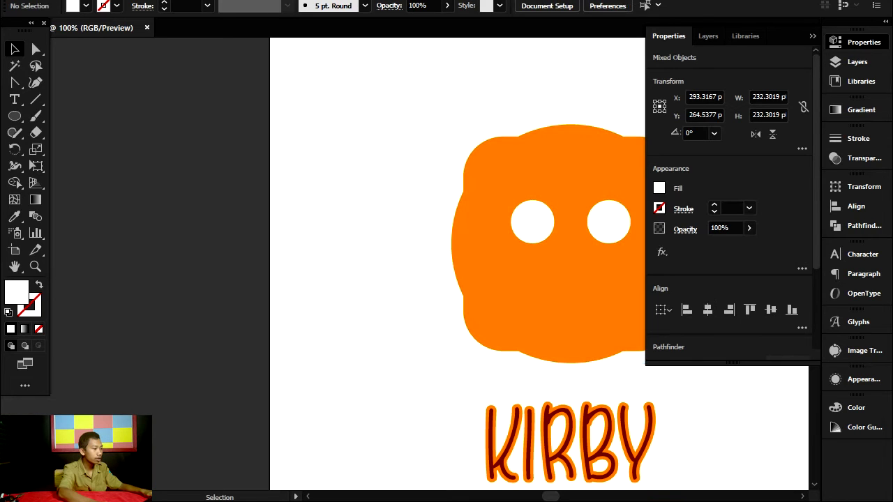
pyautogui.scroll(-2, 725, 412)
pyautogui.scroll(1, 587, 194)
pyautogui.scroll(3, 488, 202)
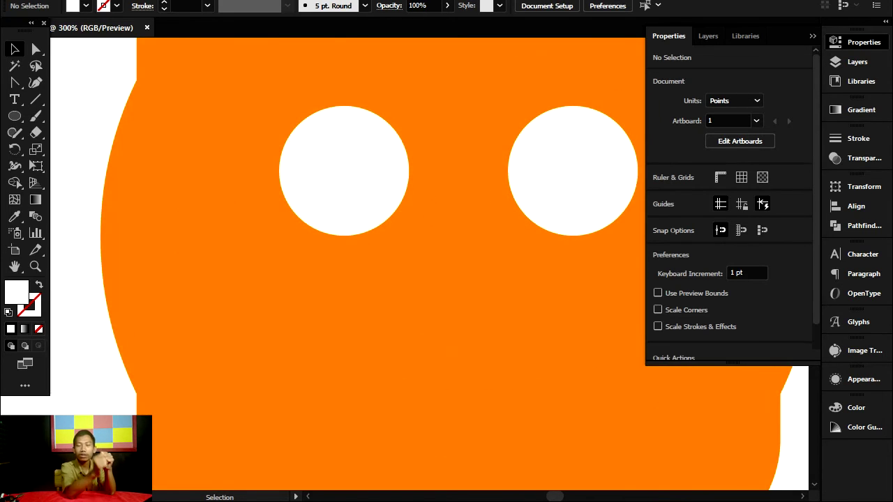
# Step: Draw a white circle about 36 pt in diameter overlapping the left eye, and place a copy of it overlapping the right eye
pyautogui.click(356, 178)
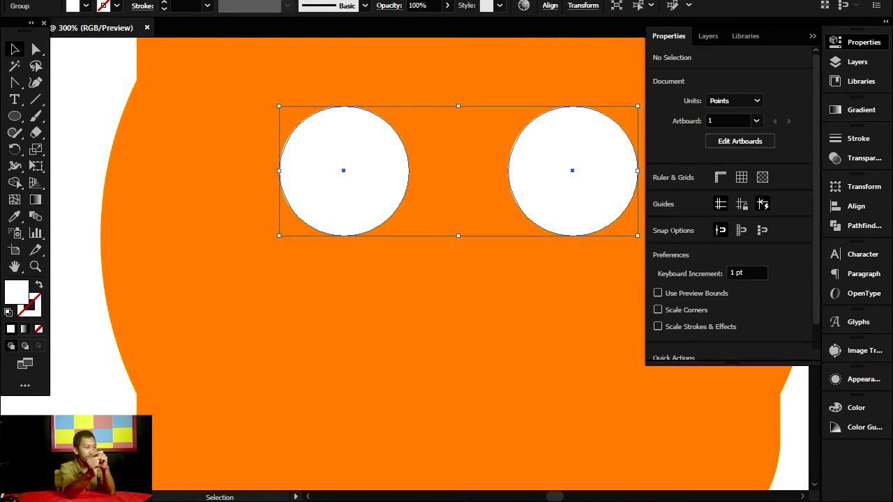
pyautogui.click(15, 116)
pyautogui.click(14, 116)
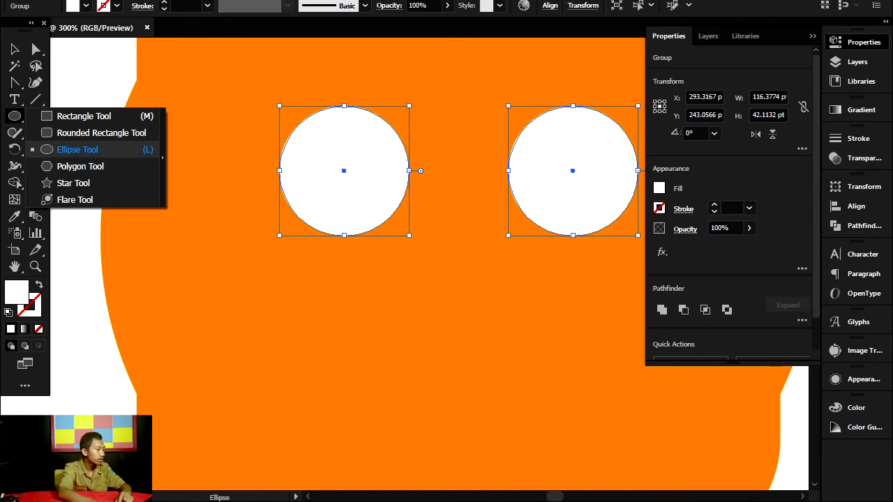
pyautogui.click(77, 149)
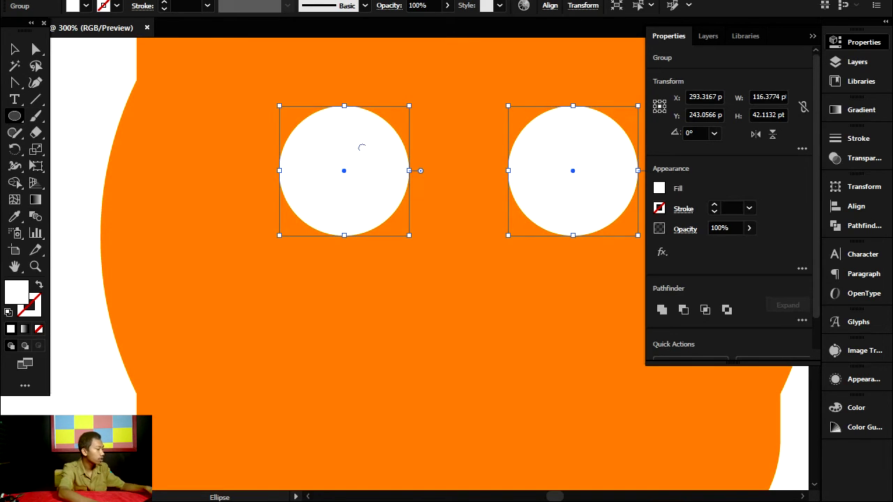
pyautogui.moveTo(428, 213); pyautogui.dragTo(470, 256)
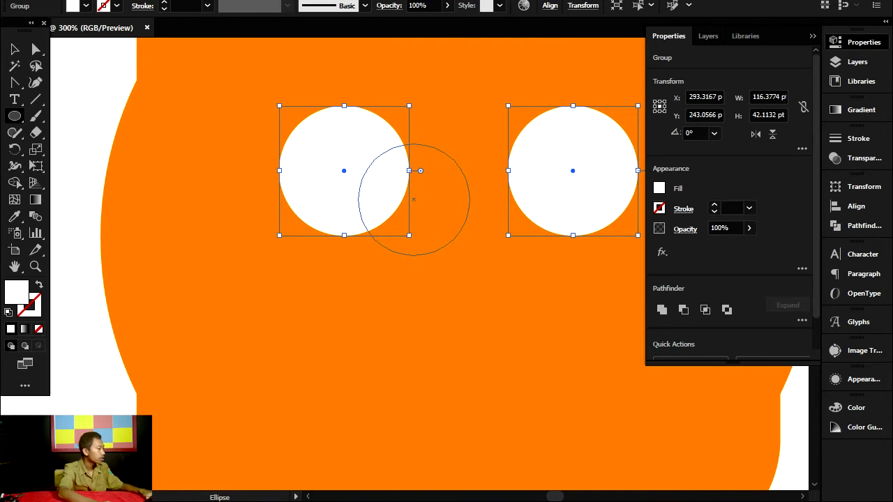
pyautogui.moveTo(470, 256); pyautogui.dragTo(469, 256)
pyautogui.press('v')
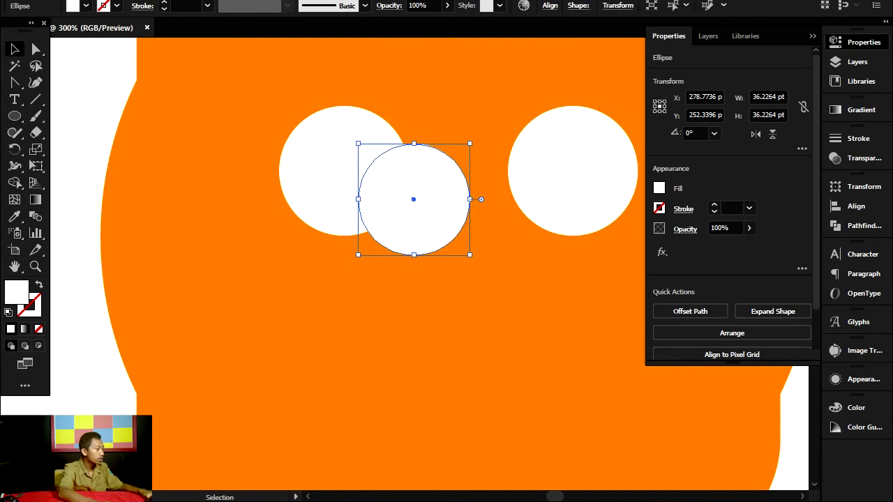
pyautogui.moveTo(413, 200); pyautogui.dragTo(527, 206)
# Step: Ungroup the two large white eye circles
pyautogui.click(397, 204)
pyautogui.keyDown('shift'); pyautogui.click(311, 163); pyautogui.keyUp('shift')
pyautogui.rightClick(311, 163)
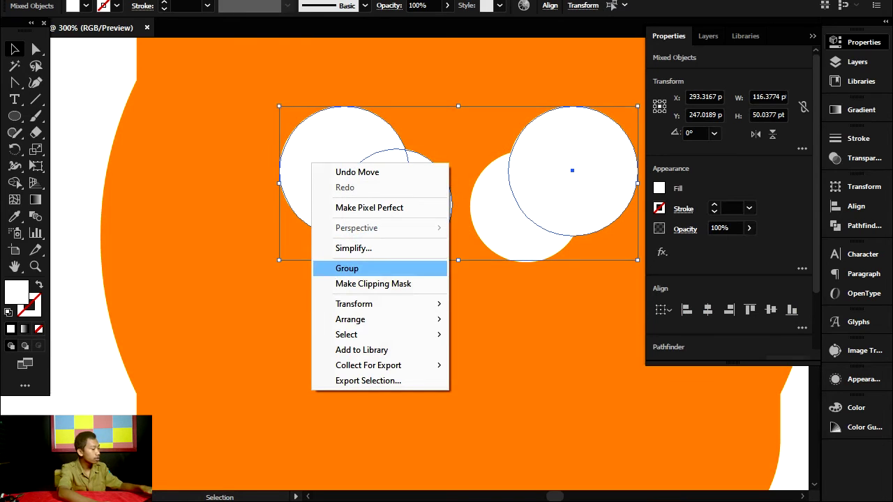
pyautogui.click(287, 290)
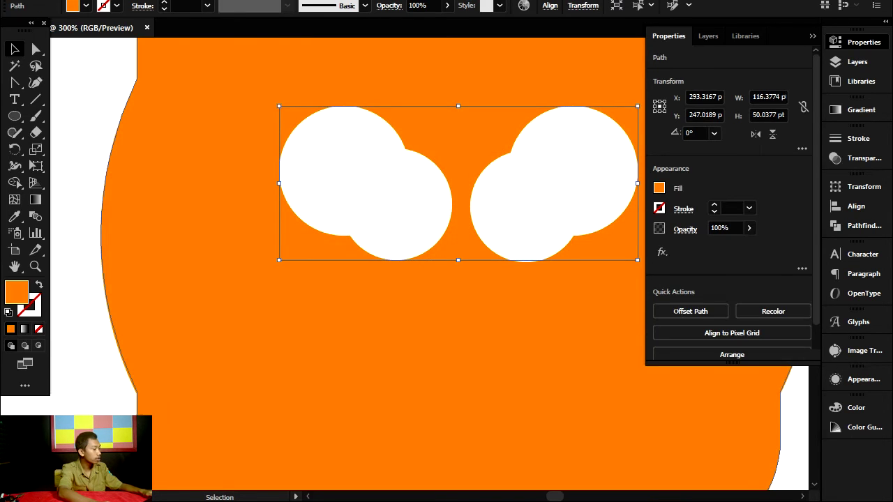
pyautogui.click(328, 164)
pyautogui.rightClick(347, 177)
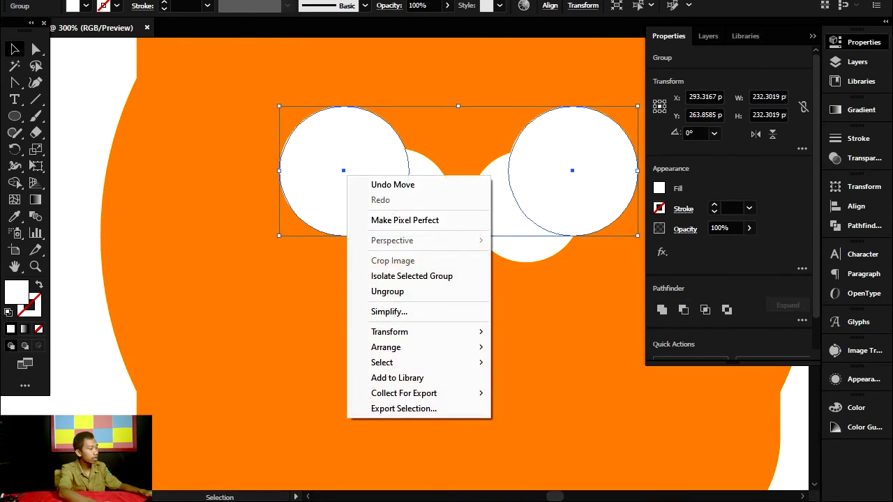
pyautogui.click(388, 291)
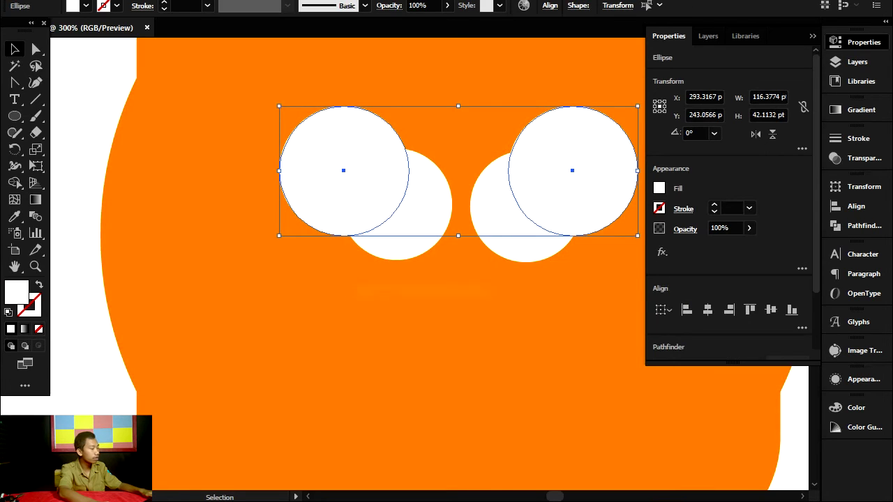
# Step: Try the Intersect and Minus Front shape modes on the left eye's two overlapping circles, undoing each trial
pyautogui.click(391, 307)
pyautogui.click(419, 231)
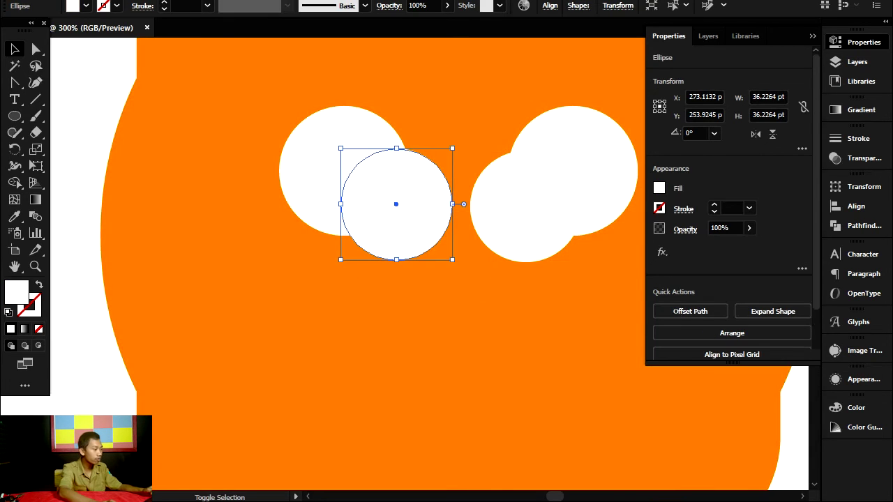
pyautogui.keyDown('shift'); pyautogui.click(314, 160); pyautogui.keyUp('shift')
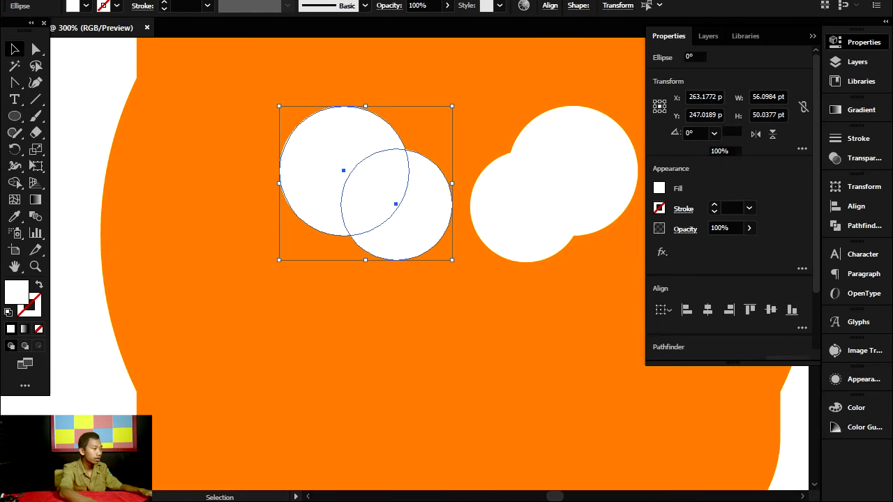
pyautogui.scroll(-2, 729, 209)
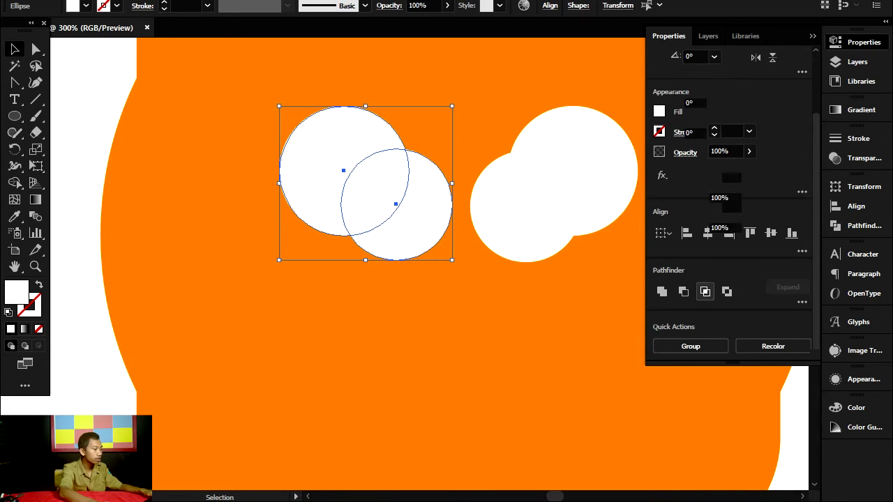
pyautogui.click(705, 291)
pyautogui.hotkey('ctrl', 'z')
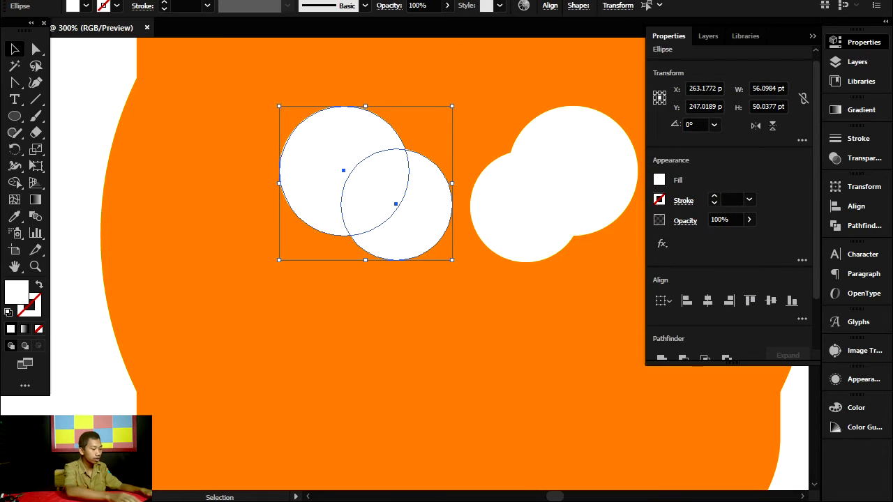
pyautogui.click(684, 292)
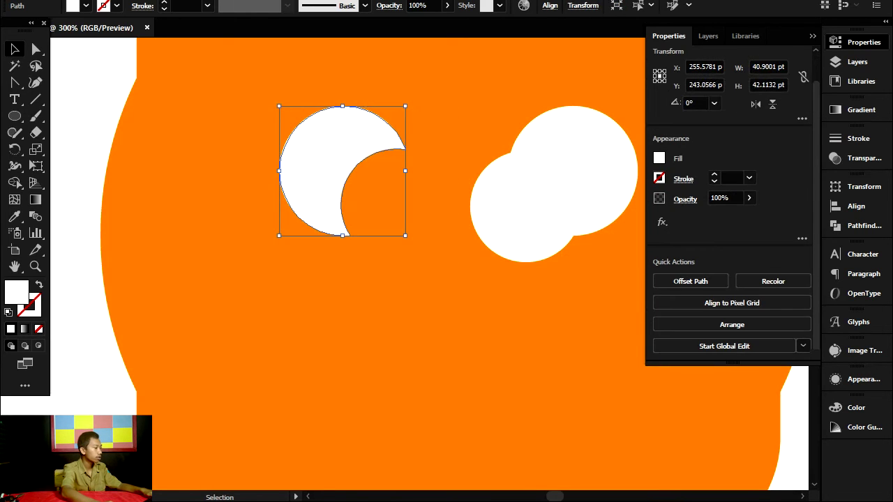
pyautogui.hotkey('ctrl', 'z')
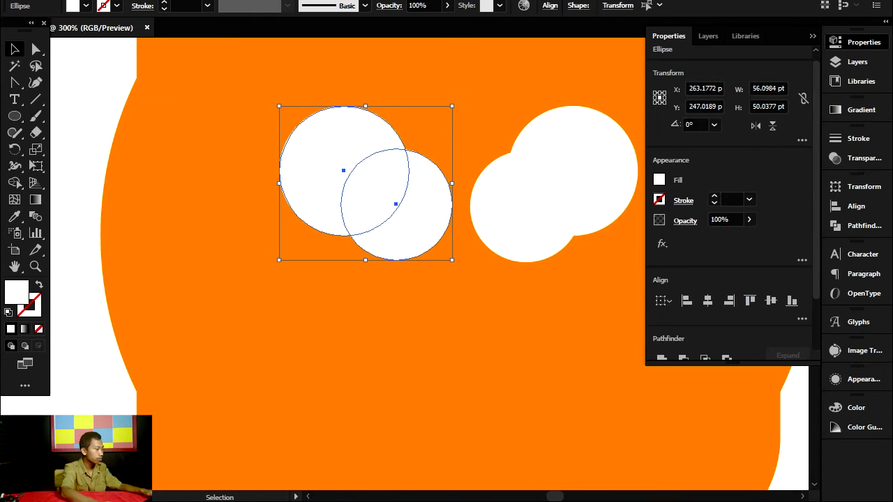
# Step: Try the Crop pathfinder on the left eye's two overlapping circles and undo it
pyautogui.scroll(-2, 730, 209)
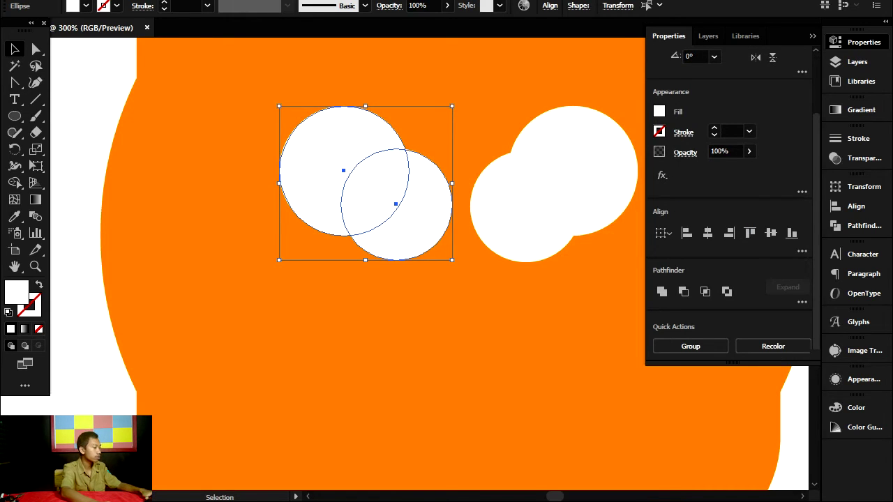
pyautogui.click(859, 225)
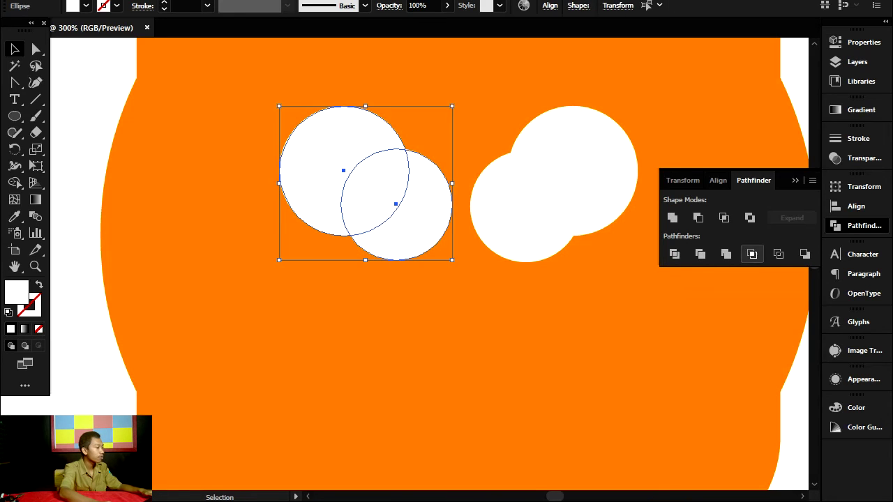
pyautogui.click(752, 254)
pyautogui.hotkey('ctrl', 'z')
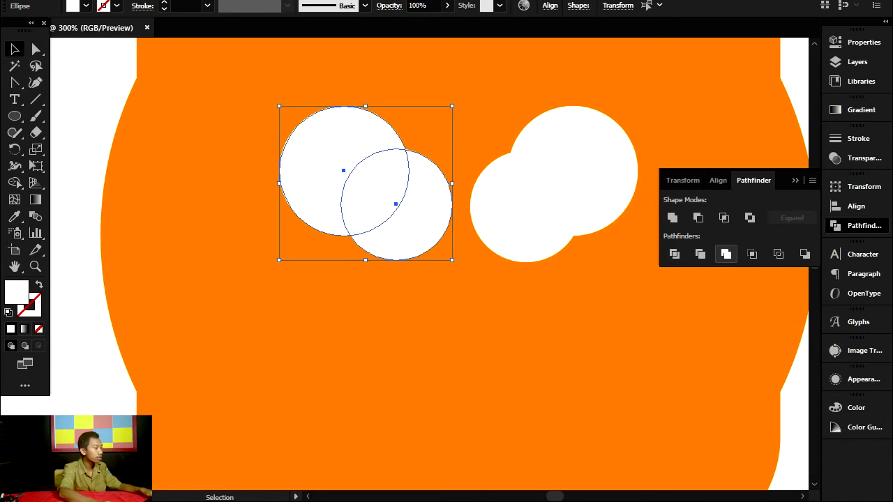
# Step: Divide the left eye's two overlapping circles and delete the crescent lying outside the large circle
pyautogui.click(674, 254)
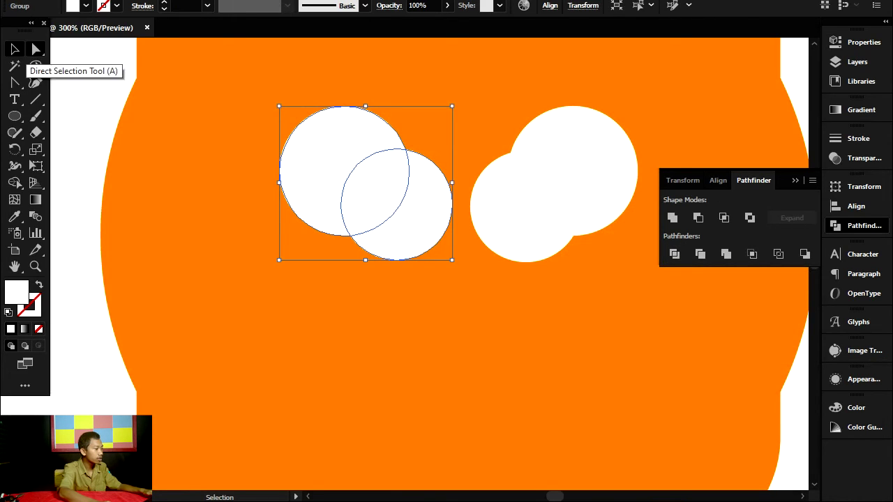
pyautogui.click(36, 49)
pyautogui.click(430, 215)
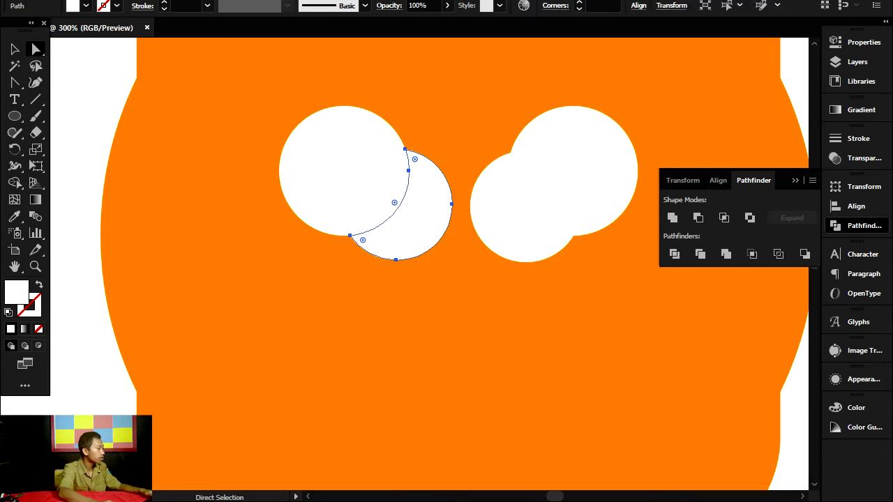
pyautogui.press('Delete')
# Step: Fill the overlapping piece inside the left eye with black (000000)
pyautogui.click(382, 198)
pyautogui.doubleClick(17, 292)
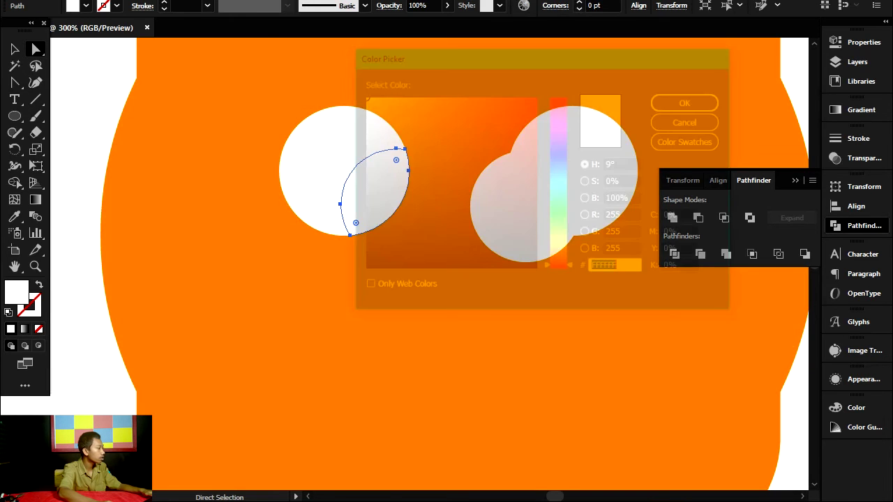
pyautogui.click(475, 223)
pyautogui.moveTo(475, 222); pyautogui.dragTo(517, 270)
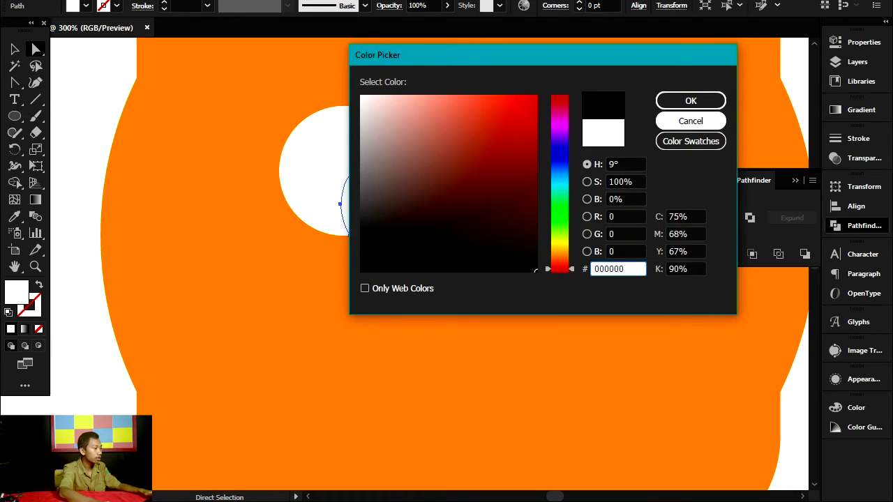
pyautogui.click(691, 100)
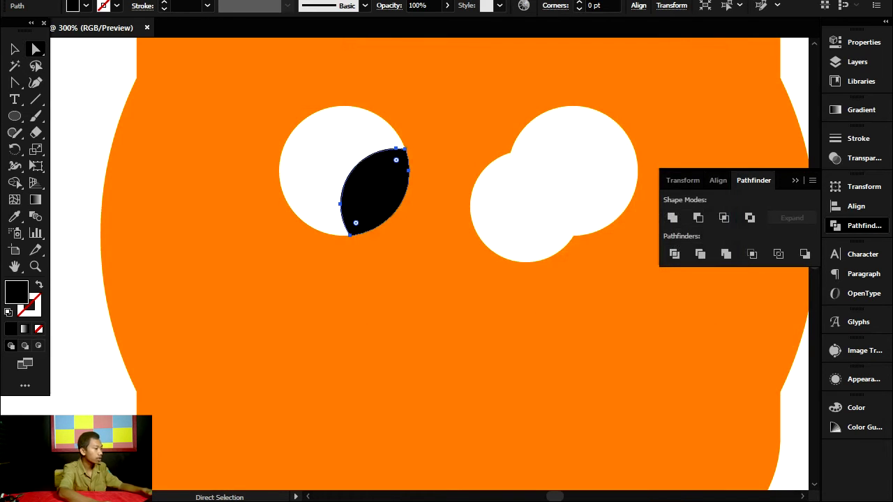
pyautogui.click(14, 49)
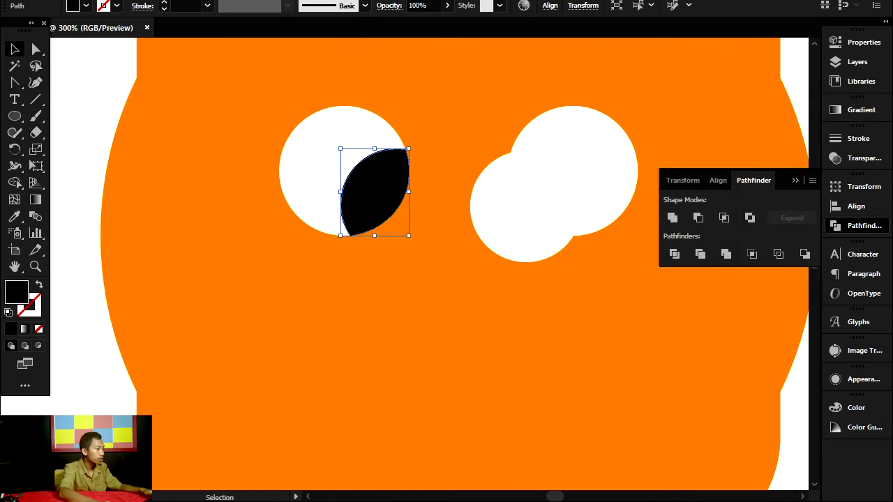
pyautogui.click(328, 300)
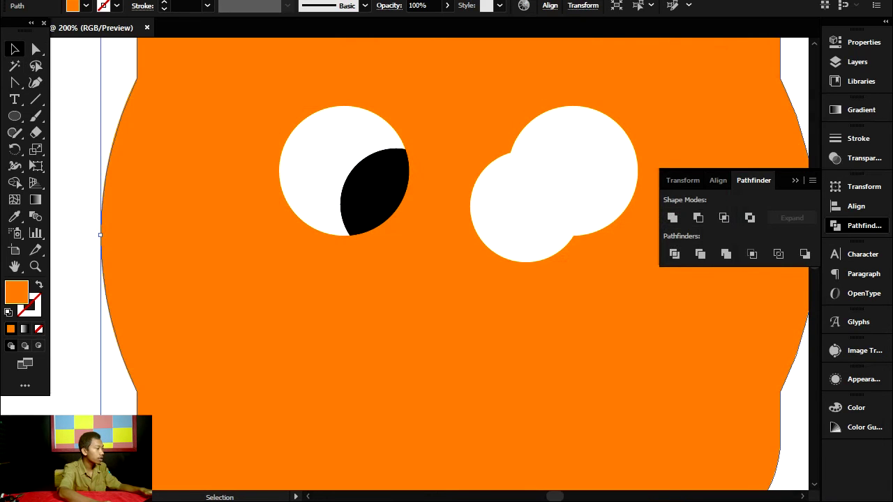
# Step: Examine the left eye's black pupil up close and within the whole character
pyautogui.hotkey('ctrl', '-')
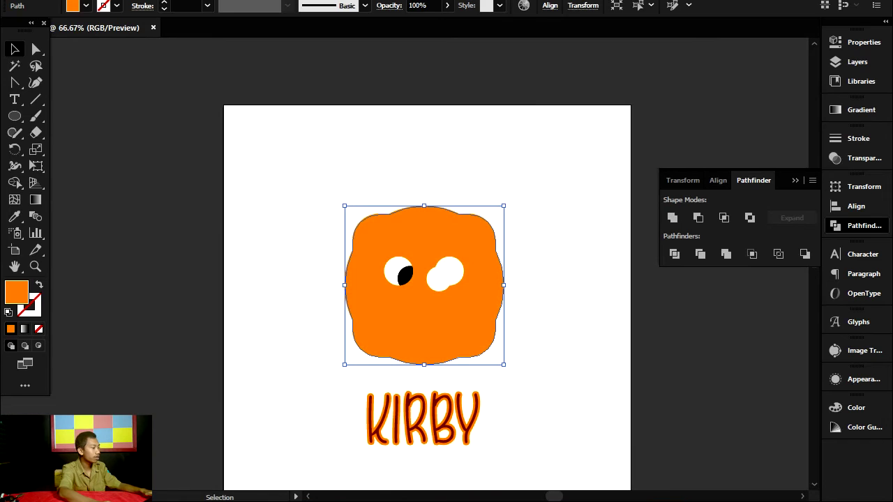
pyautogui.hotkey('ctrl', '+')
pyautogui.hotkey('ctrl', '+')
pyautogui.hotkey('ctrl', '+')
pyautogui.hotkey('ctrl', '+')
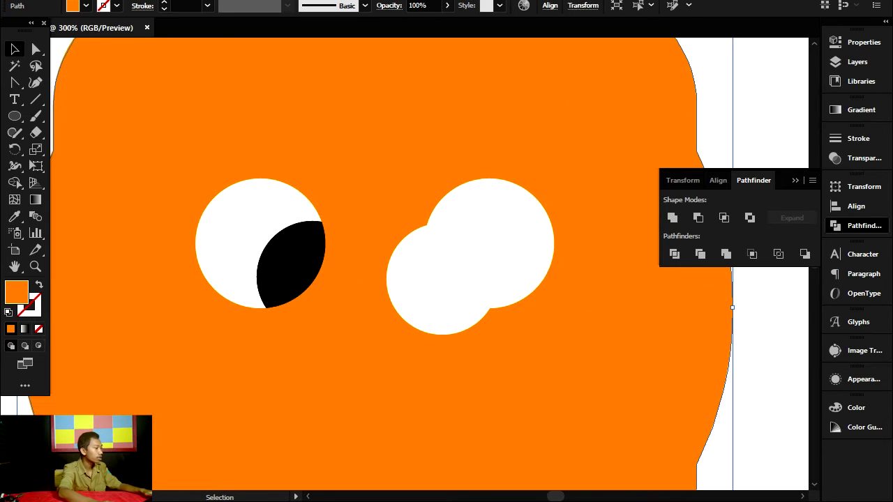
pyautogui.hotkey('ctrl', '-')
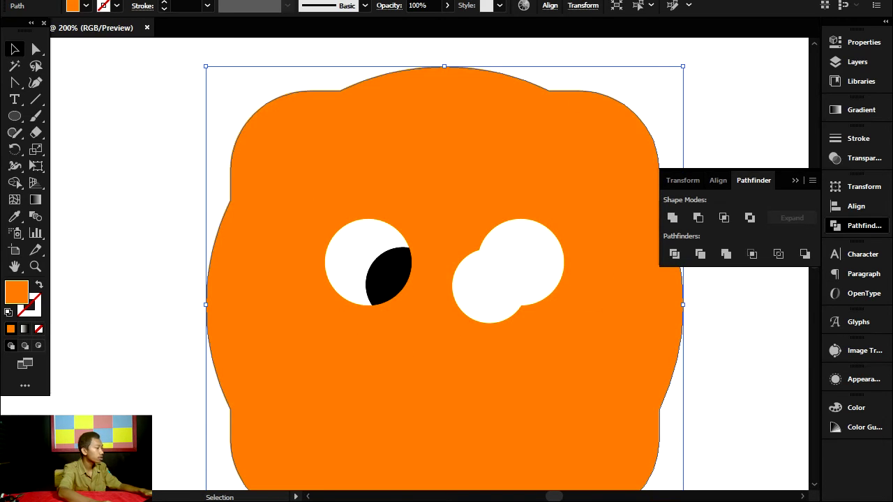
pyautogui.hotkey('ctrl', '+')
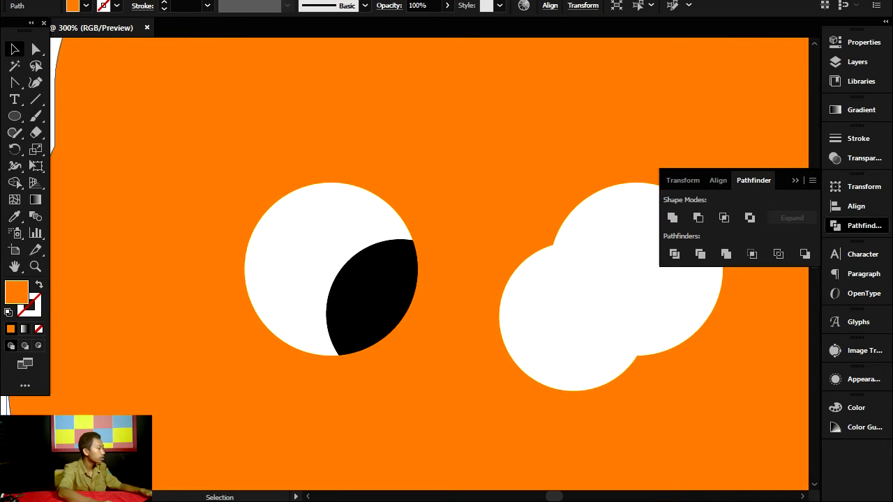
pyautogui.scroll(-1, 561, 277)
# Step: Undo the black pupil fill, the crescent deletion and the Divide operation on the left eye
pyautogui.click(391, 272)
pyautogui.hotkey('ctrl', 'z')
pyautogui.hotkey('ctrl', 'z')
pyautogui.hotkey('ctrl', 'z')
# Step: Move the small white circle further onto the left eye and align both circles to their vertical centres
pyautogui.press('v')
pyautogui.moveTo(446, 390); pyautogui.dragTo(445, 388)
pyautogui.moveTo(441, 305); pyautogui.dragTo(413, 274)
pyautogui.keyDown('shift'); pyautogui.click(341, 272); pyautogui.keyUp('shift')
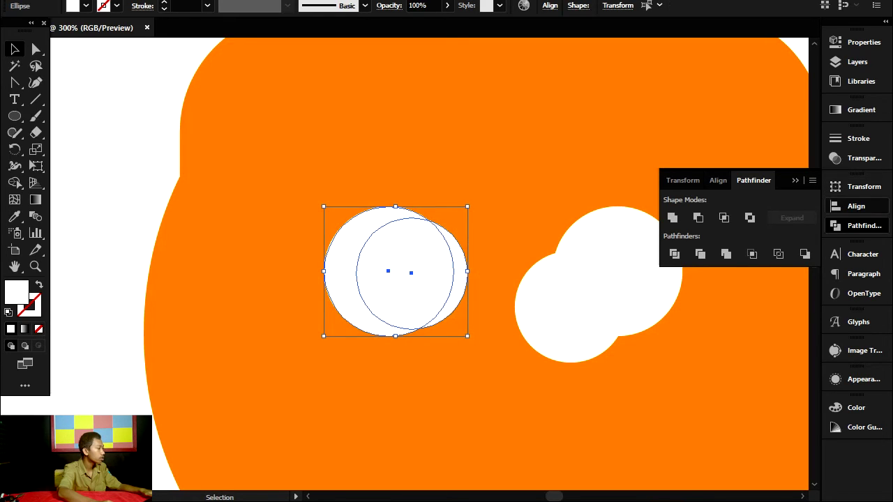
pyautogui.click(856, 205)
pyautogui.click(783, 217)
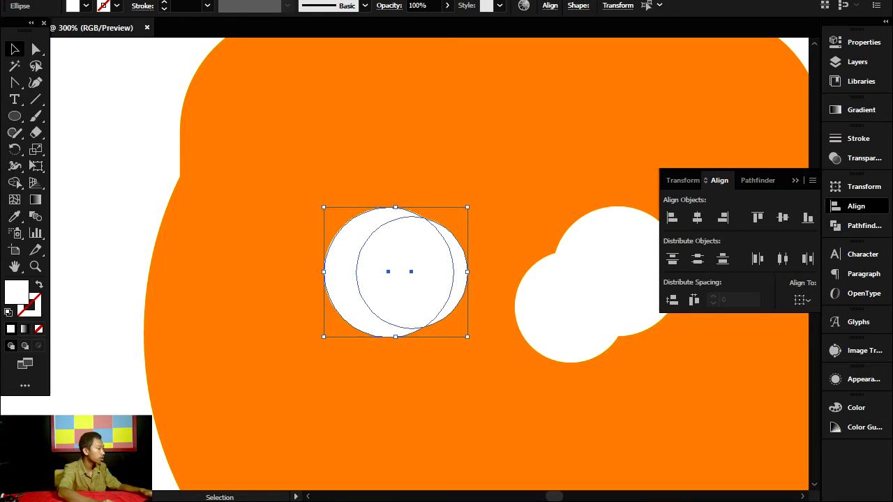
# Step: Reselect both circles of the left eye and split them into separate pieces with the Divide pathfinder
pyautogui.click(504, 241)
pyautogui.click(433, 269)
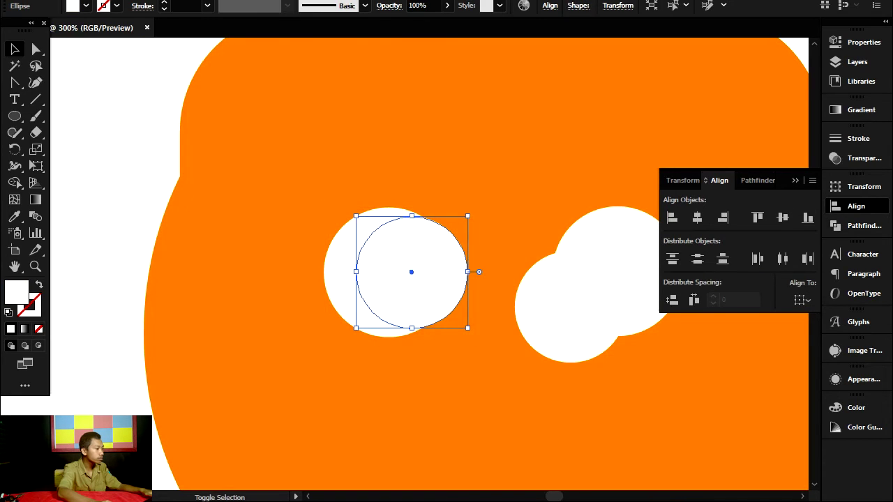
pyautogui.keyDown('shift'); pyautogui.click(341, 273); pyautogui.keyUp('shift')
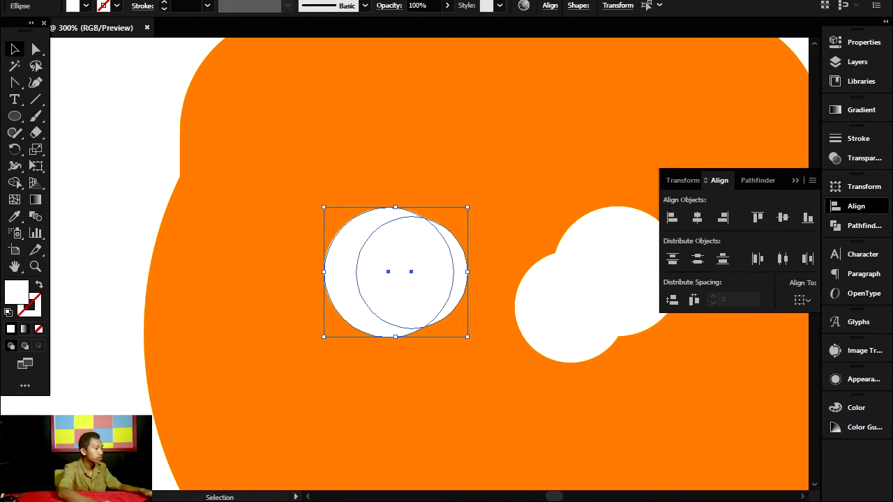
pyautogui.click(864, 226)
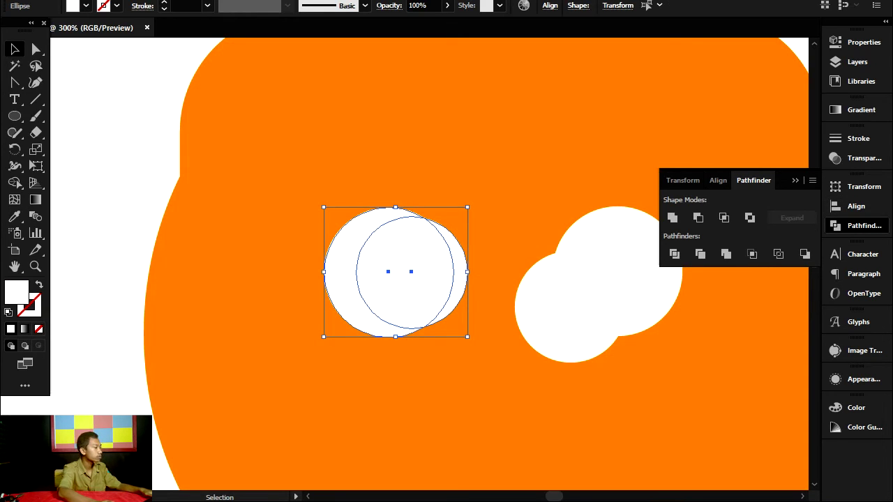
pyautogui.click(674, 254)
# Step: Delete the sliver protruding beyond the left eye's large circle and select the overlapping pupil piece inside it
pyautogui.press('a')
pyautogui.click(497, 263)
pyautogui.click(460, 272)
pyautogui.press('Delete')
pyautogui.click(462, 272)
pyautogui.click(433, 273)
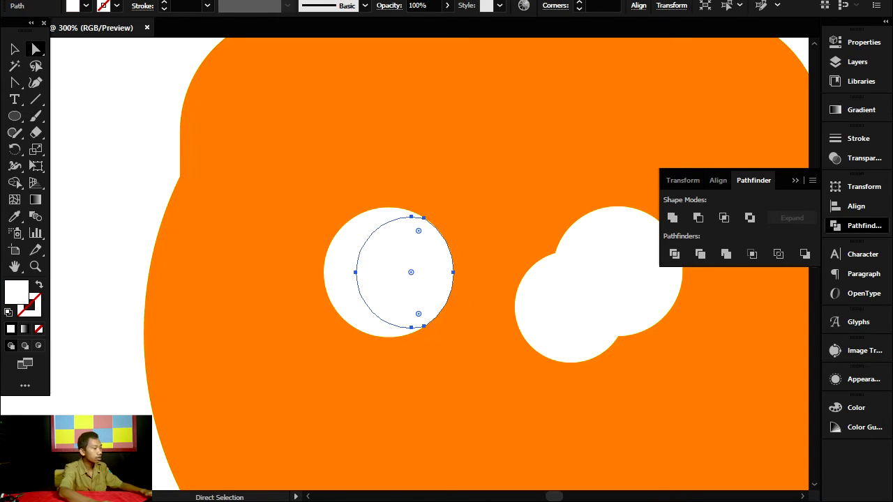
# Step: Fill the selected overlapping piece of the left eye with black (#000000) to make the pupil
pyautogui.doubleClick(16, 292)
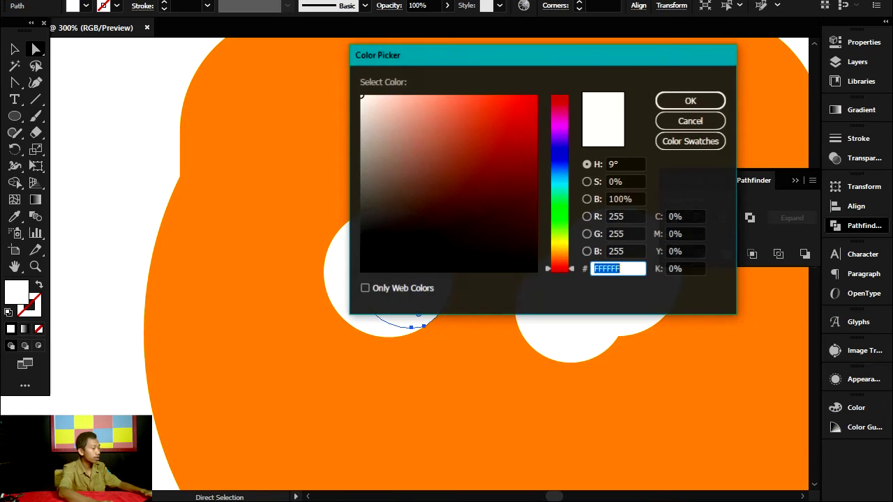
pyautogui.moveTo(499, 238); pyautogui.dragTo(528, 272)
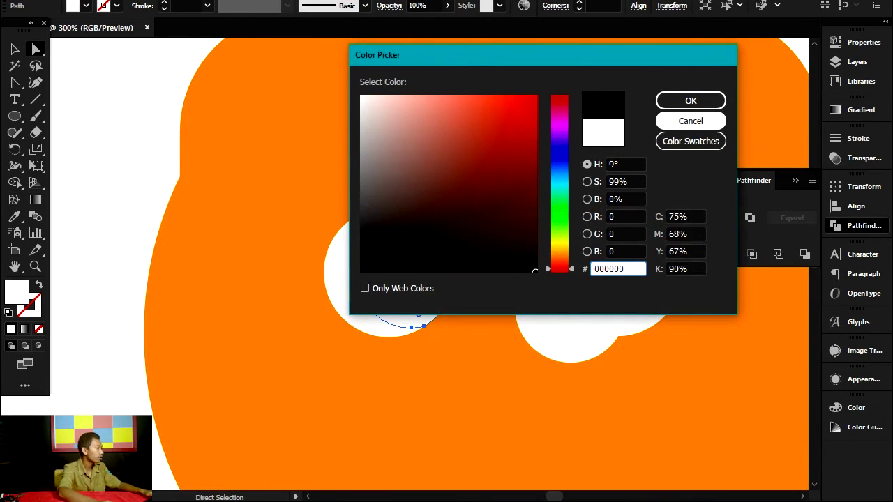
pyautogui.click(690, 101)
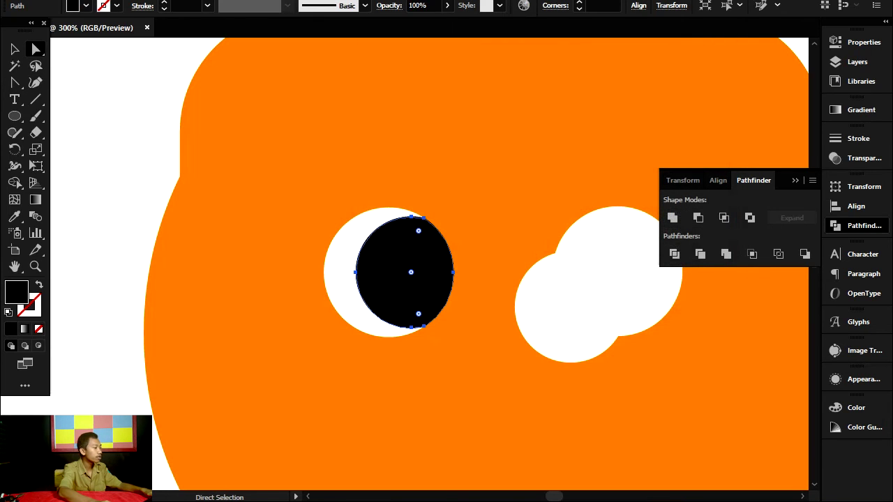
pyautogui.click(14, 48)
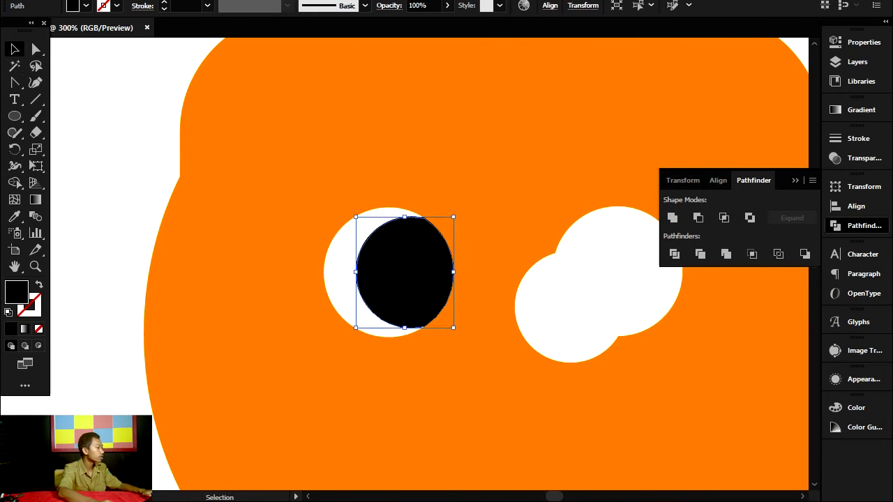
pyautogui.click(209, 245)
pyautogui.scroll(-2, 451, 238)
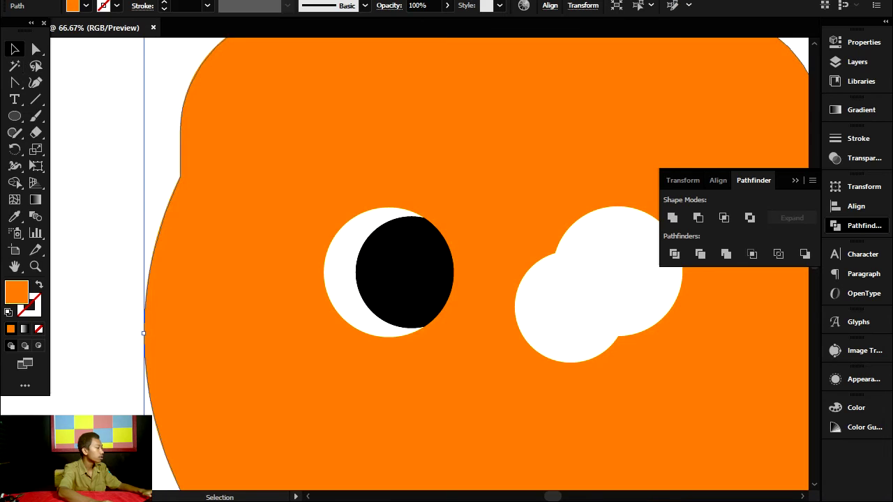
# Step: Delete the two overlapping white circles of the unfinished right eye
pyautogui.scroll(3, 501, 242)
pyautogui.click(423, 278)
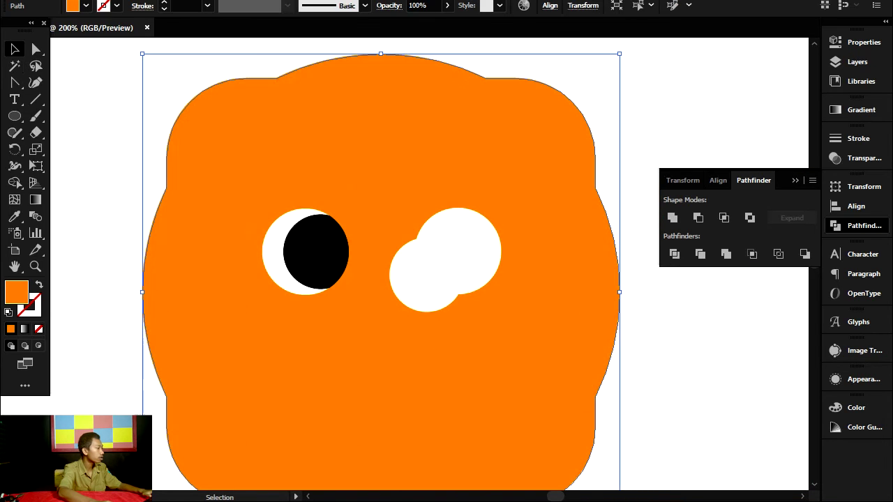
pyautogui.press('Delete')
pyautogui.click(457, 253)
pyautogui.press('Delete')
# Step: Duplicate the finished left eye in front and place the copy beside it on the right
pyautogui.click(307, 252)
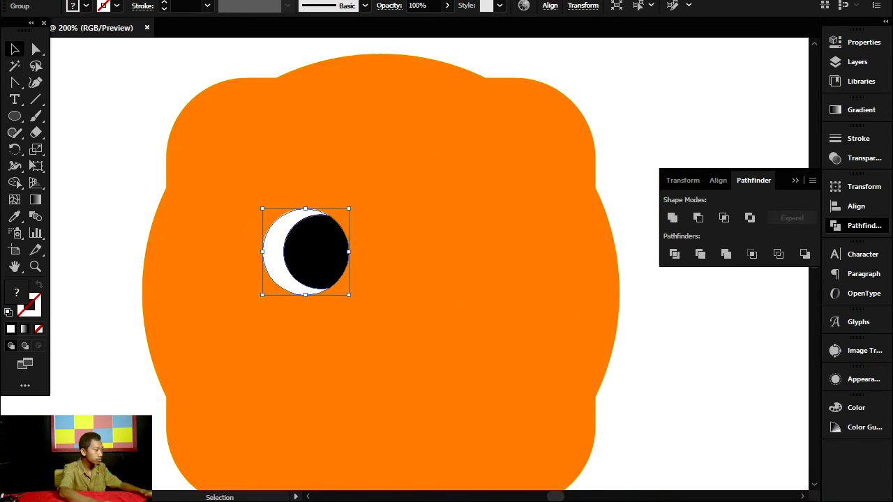
pyautogui.hotkey('ctrl', 'c')
pyautogui.moveTo(421, 252); pyautogui.dragTo(419, 252)
pyautogui.hotkey('ctrl', 'f')
pyautogui.moveTo(307, 252); pyautogui.dragTo(414, 259)
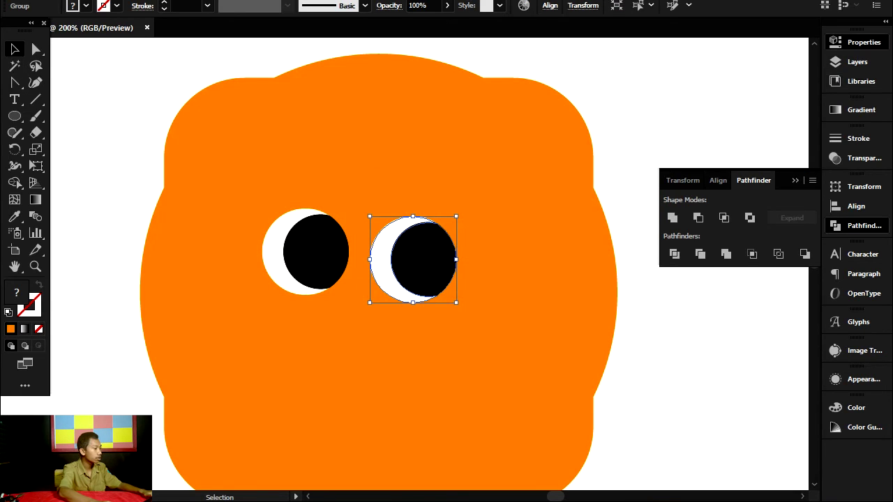
# Step: Mirror the copied eye horizontally and align both eyes to their vertical centres
pyautogui.click(862, 42)
pyautogui.click(756, 133)
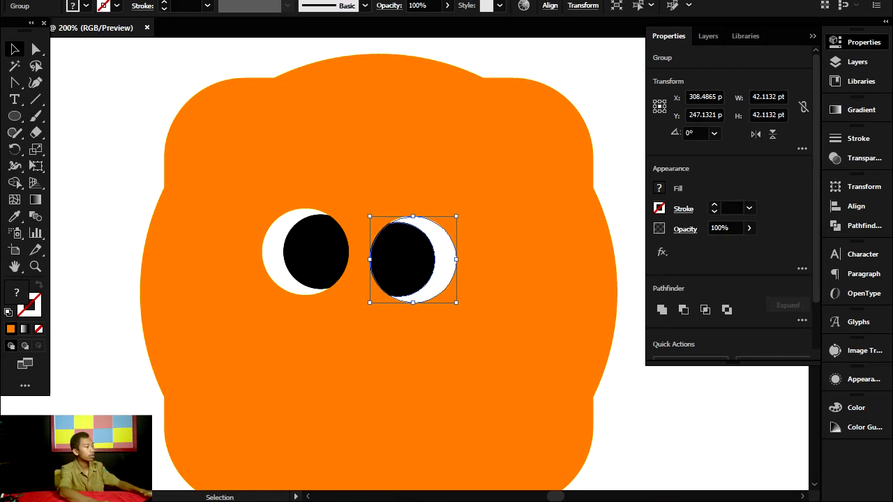
pyautogui.keyDown('shift'); pyautogui.click(307, 251); pyautogui.keyUp('shift')
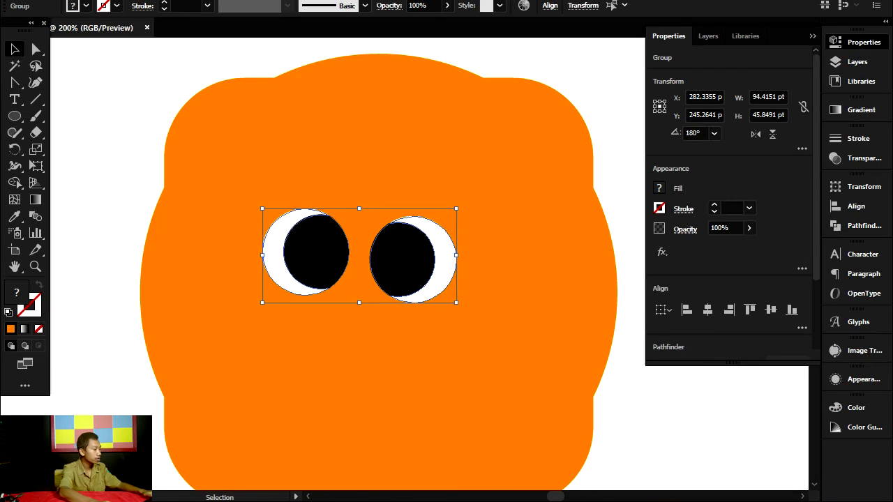
pyautogui.click(770, 309)
pyautogui.click(503, 286)
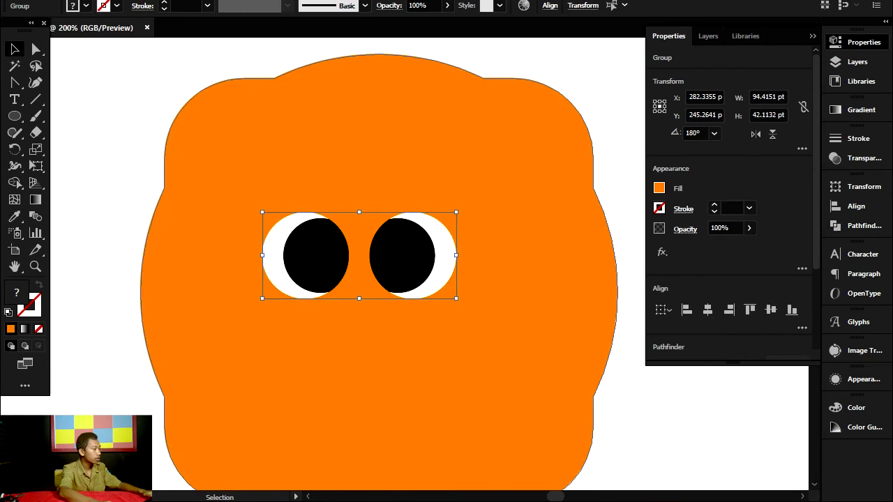
# Step: Move the right eye 20 pt away from the left one and group both eyes
pyautogui.click(418, 257)
pyautogui.hotkey('shift', 'Right')
pyautogui.hotkey('shift', 'Right')
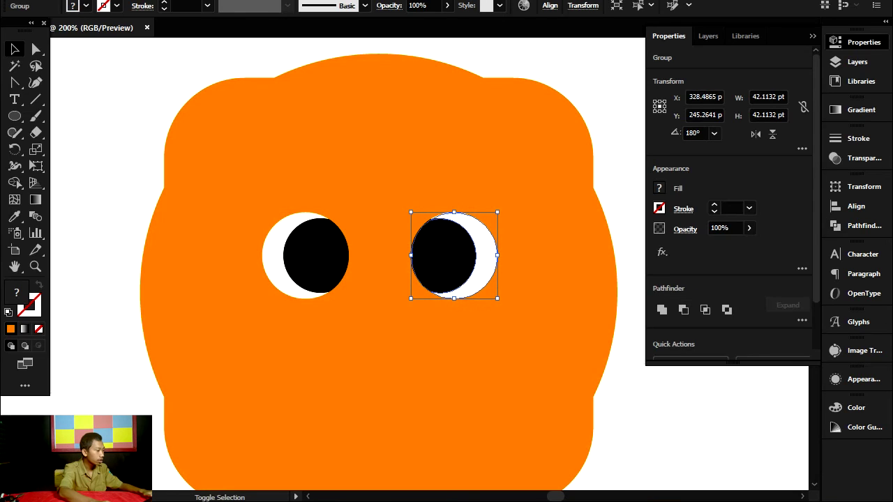
pyautogui.keyDown('shift'); pyautogui.click(307, 254); pyautogui.keyUp('shift')
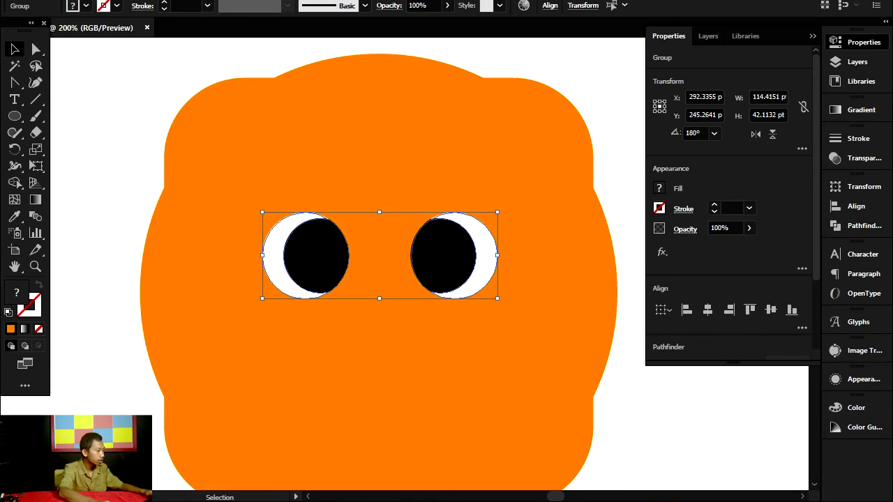
pyautogui.hotkey('ctrl', 'g')
# Step: Centre the grouped eyes on the orange body horizontally and vertically, and clear the selection
pyautogui.keyDown('shift'); pyautogui.click(381, 391); pyautogui.keyUp('shift')
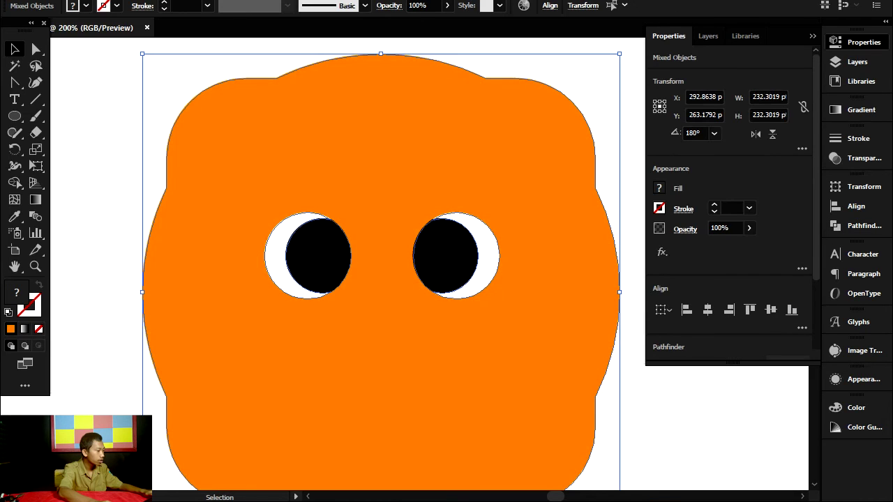
pyautogui.click(771, 309)
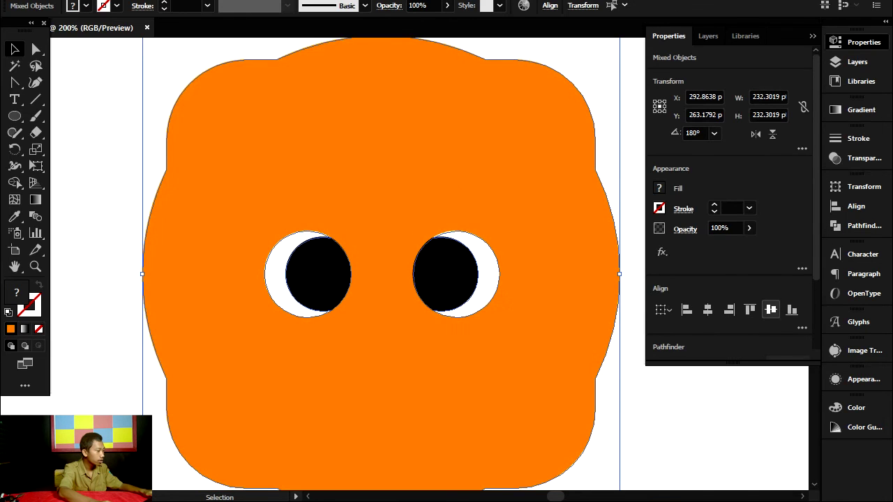
pyautogui.hotkey('ctrl', '-')
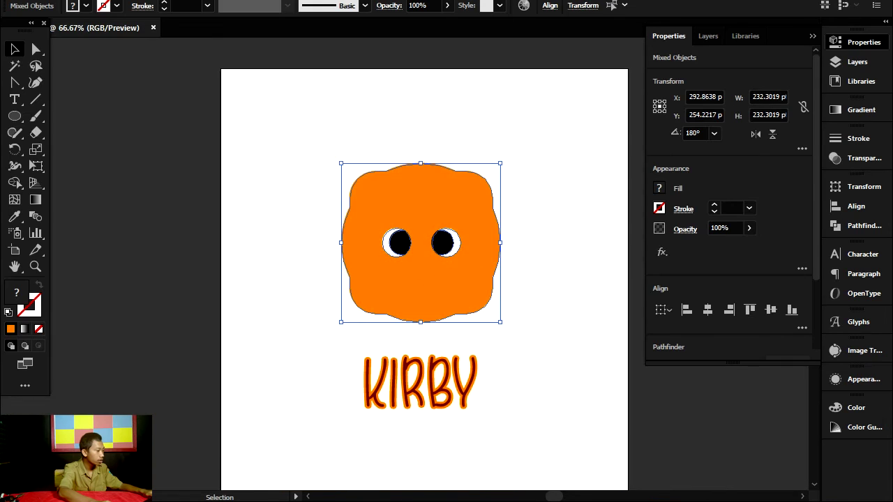
pyautogui.hotkey('ctrl', 'shift', 'a')
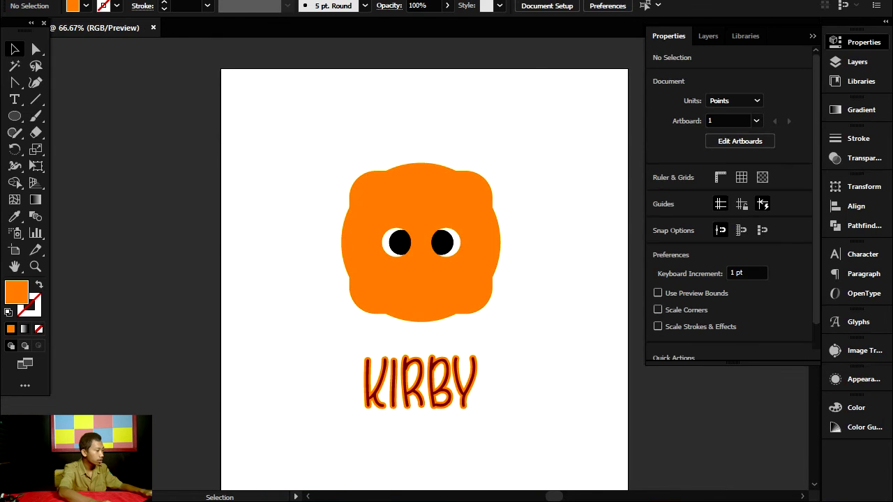
# Step: Draw a flat horizontal ellipse about 18 × 3.6 pt across the upper edge of the right eye's pupil
pyautogui.hotkey('ctrl', '+')
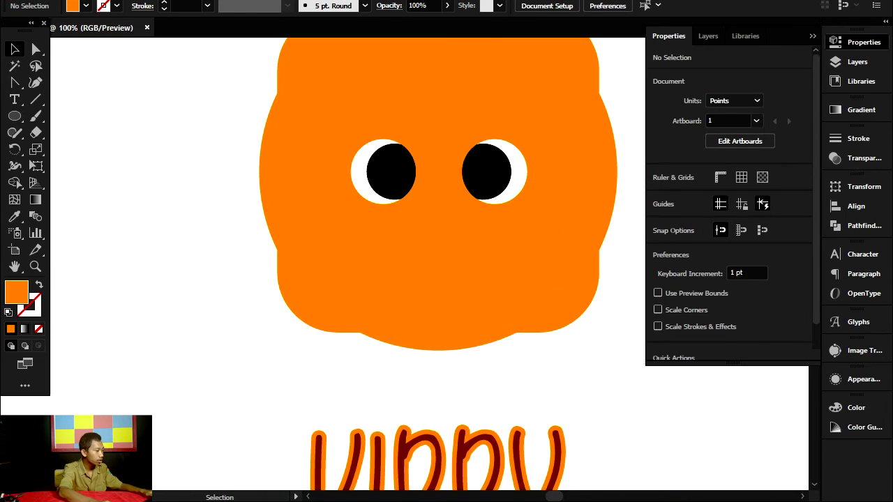
pyautogui.hotkey('ctrl', '+')
pyautogui.hotkey('ctrl', '+')
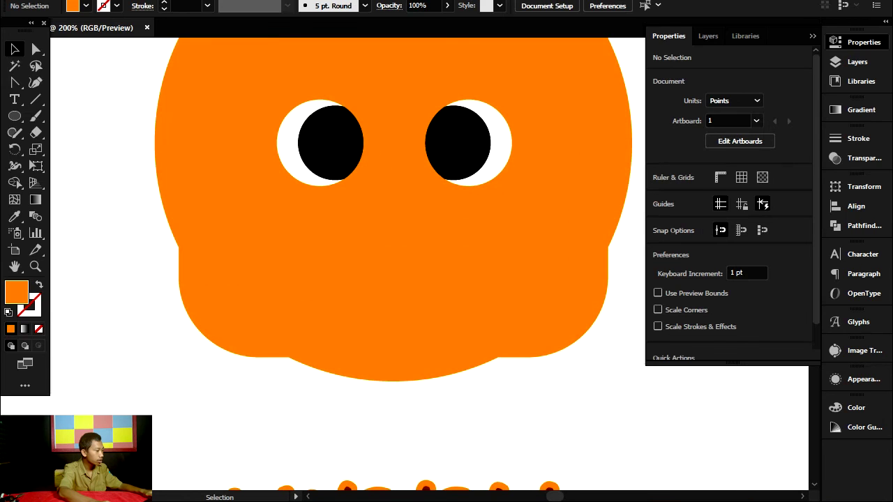
pyautogui.scroll(3, 393, 252)
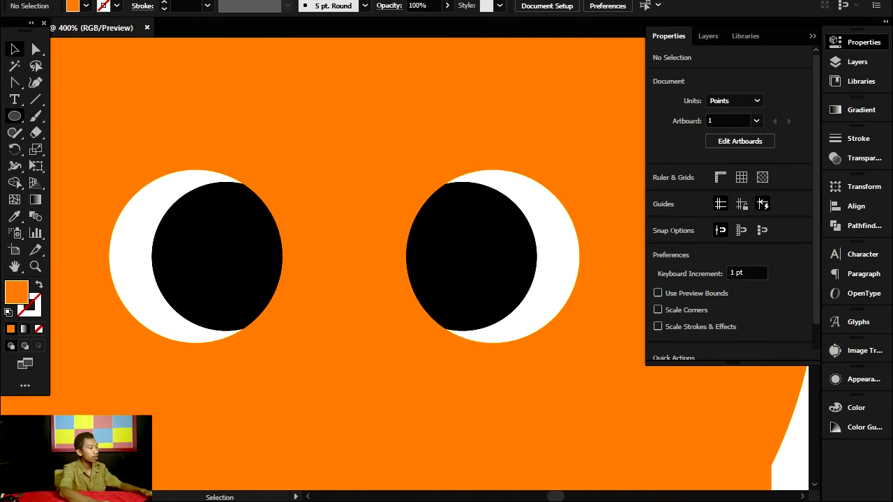
pyautogui.click(14, 116)
pyautogui.rightClick(13, 116)
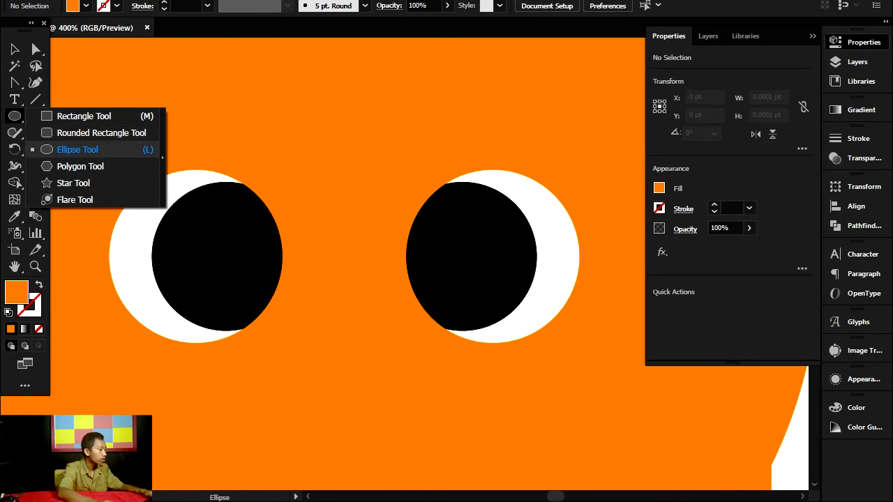
pyautogui.click(77, 150)
pyautogui.scroll(1, 483, 191)
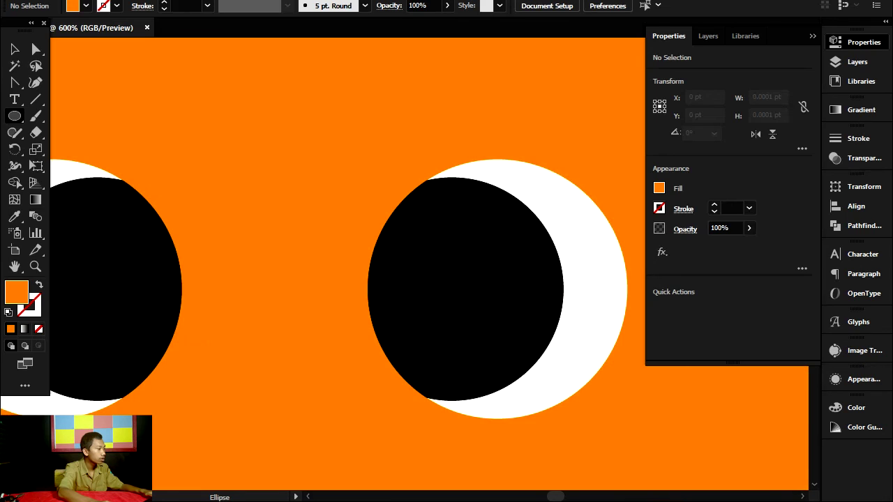
pyautogui.moveTo(477, 219); pyautogui.dragTo(525, 266)
pyautogui.hotkey('ctrl', 'z')
pyautogui.moveTo(504, 207); pyautogui.dragTo(558, 220)
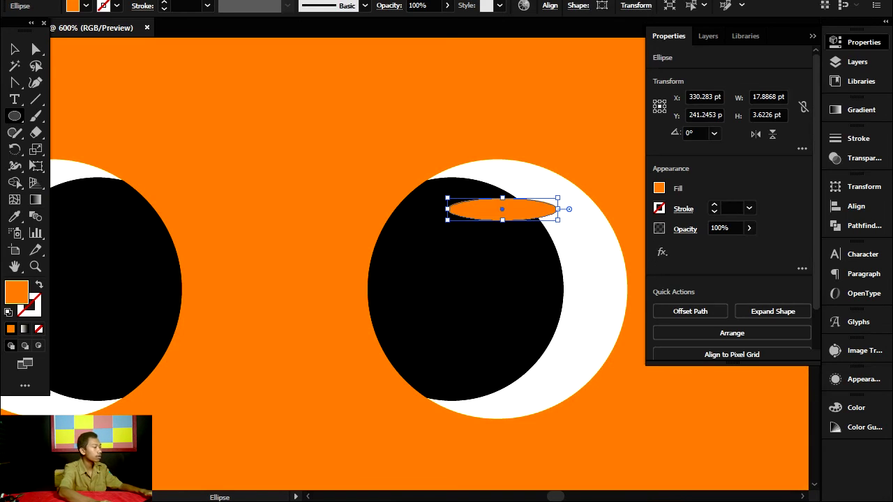
# Step: Give the flat ellipse the white fill of the right eye with the Eyedropper tool
pyautogui.press('v')
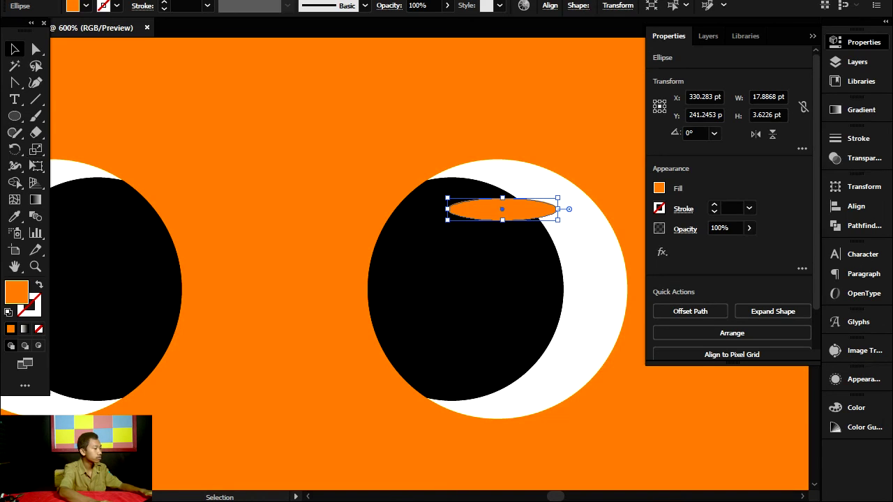
pyautogui.press('i')
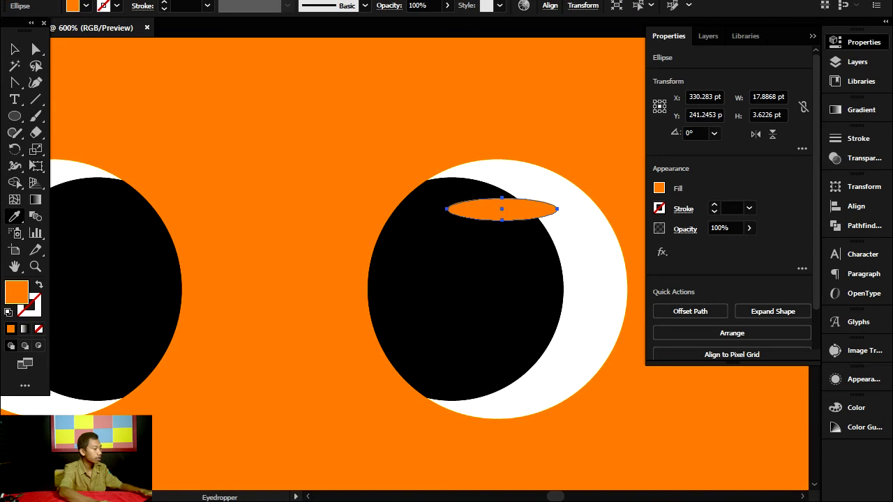
pyautogui.click(590, 244)
pyautogui.press('v')
pyautogui.click(587, 122)
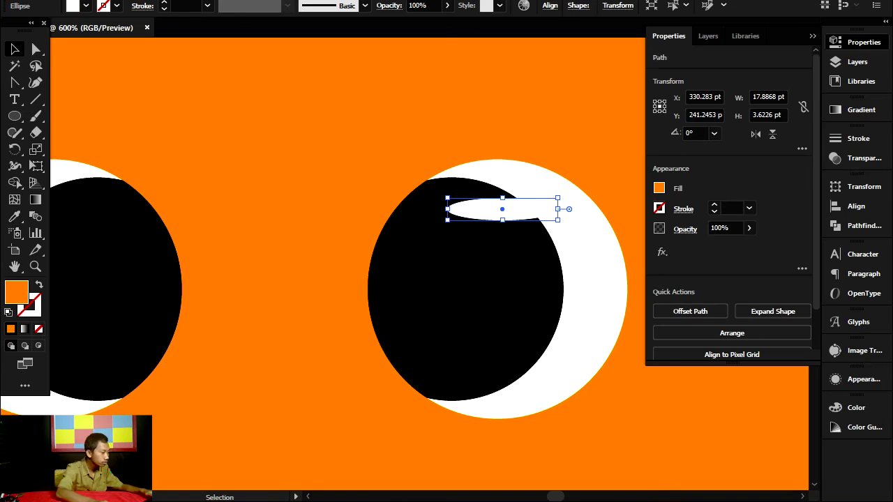
# Step: Narrow the white highlight ellipse on the right pupil to about 14 pt wide
pyautogui.scroll(-3, 540, 147)
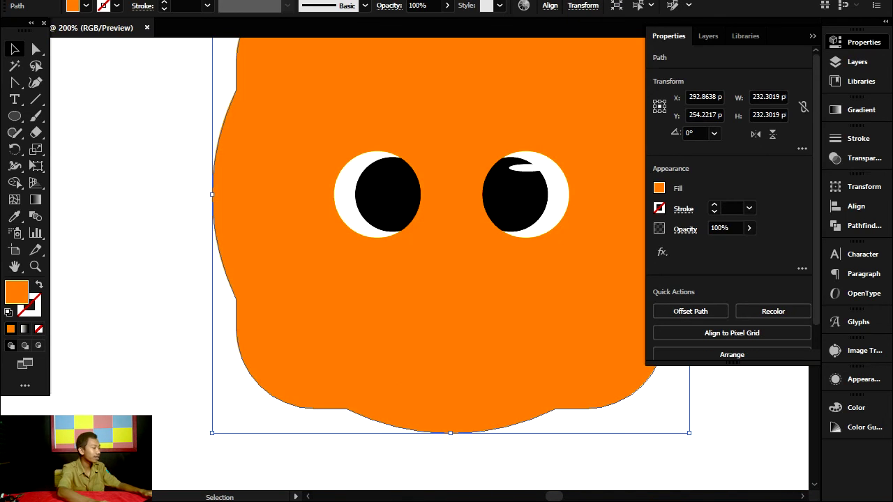
pyautogui.scroll(2, 386, 178)
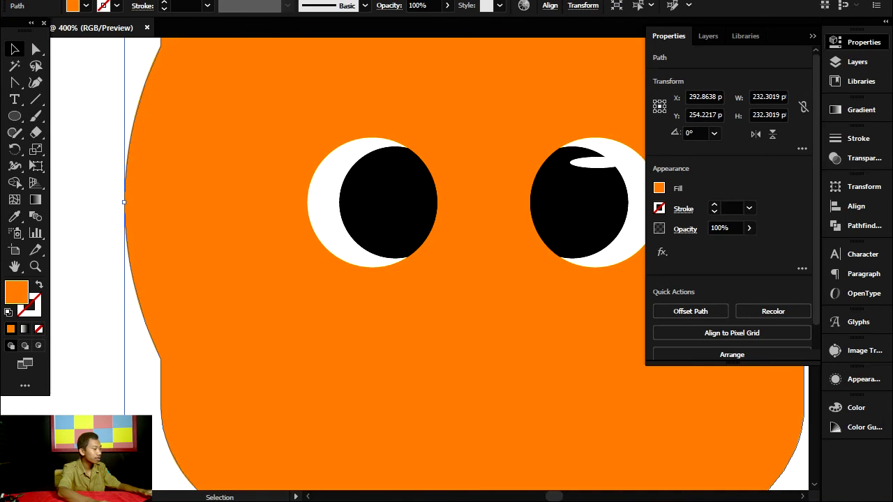
pyautogui.scroll(2, 617, 160)
pyautogui.click(605, 164)
pyautogui.moveTo(526, 164); pyautogui.dragTo(536, 165)
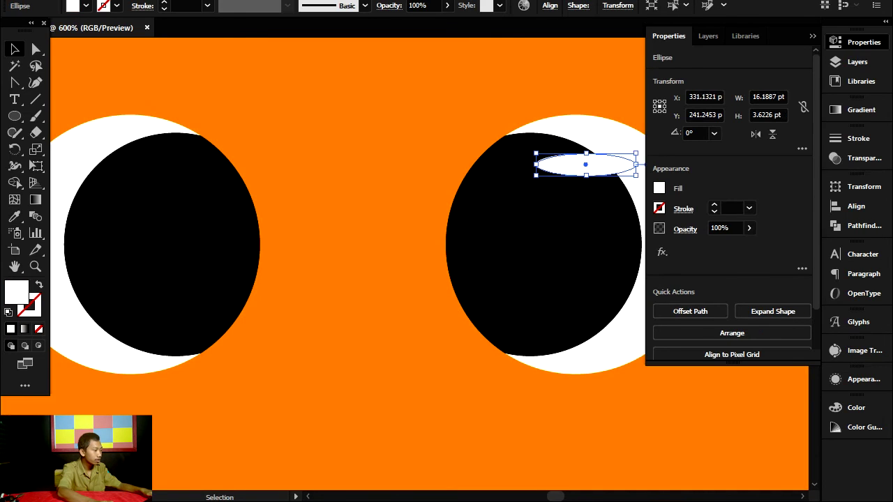
# Step: Try tilting the white highlight ellipse by about 11°, and undo the rotation
pyautogui.moveTo(624, 153); pyautogui.dragTo(629, 150)
pyautogui.scroll(-1, 606, 148)
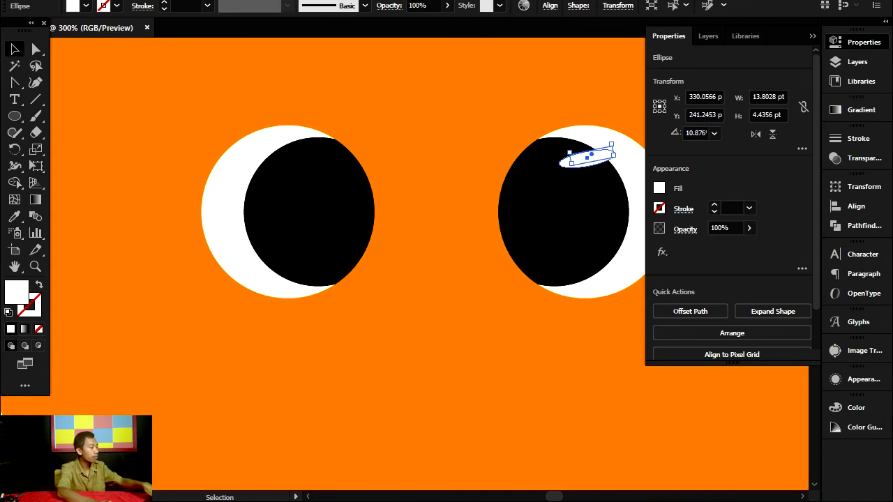
pyautogui.hotkey('ctrl', 'z')
pyautogui.hotkey('ctrl', 'z')
pyautogui.hotkey('ctrl', 'z')
pyautogui.hotkey('ctrl', 'z')
pyautogui.hotkey('ctrl', 'z')
pyautogui.hotkey('ctrl', 'z')
pyautogui.hotkey('ctrl', 'z')
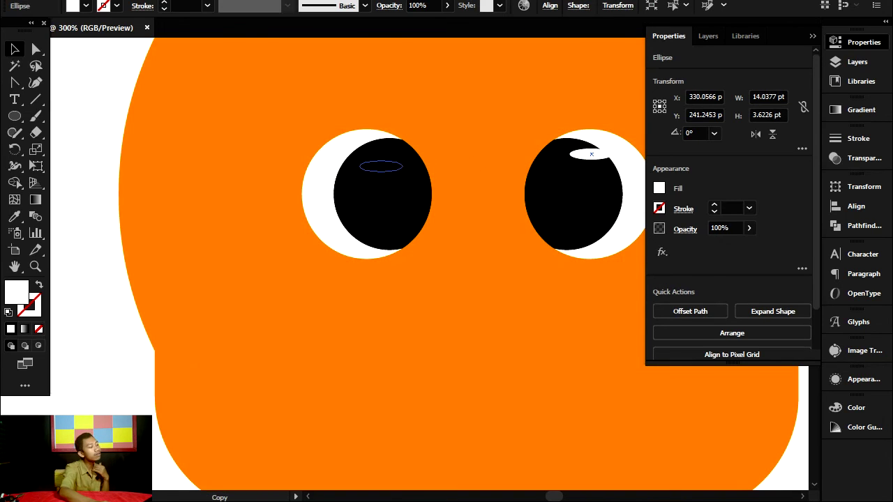
# Step: Copy the white highlight ellipse onto the upper outer edge of the left eye's pupil
pyautogui.moveTo(358, 161); pyautogui.dragTo(358, 154)
pyautogui.click(432, 294)
pyautogui.hotkey('ctrl', '-')
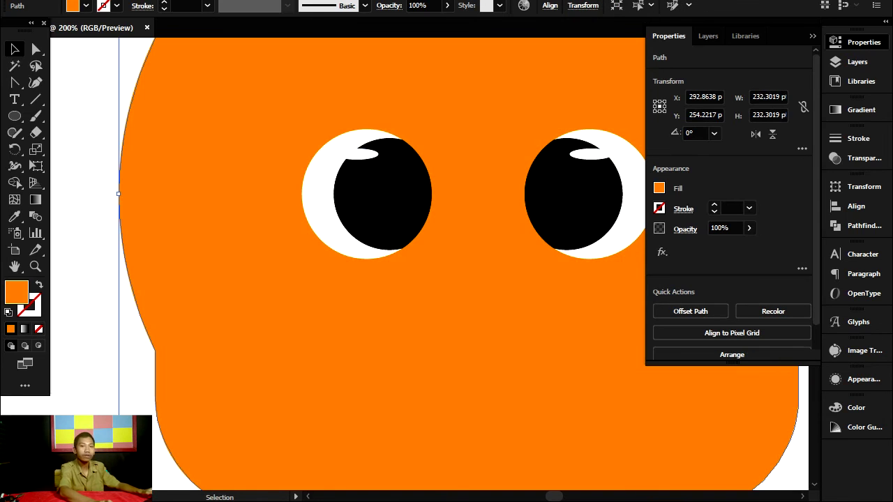
pyautogui.hotkey('ctrl', '-')
pyautogui.hotkey('ctrl', '-')
pyautogui.hotkey('ctrl', '-')
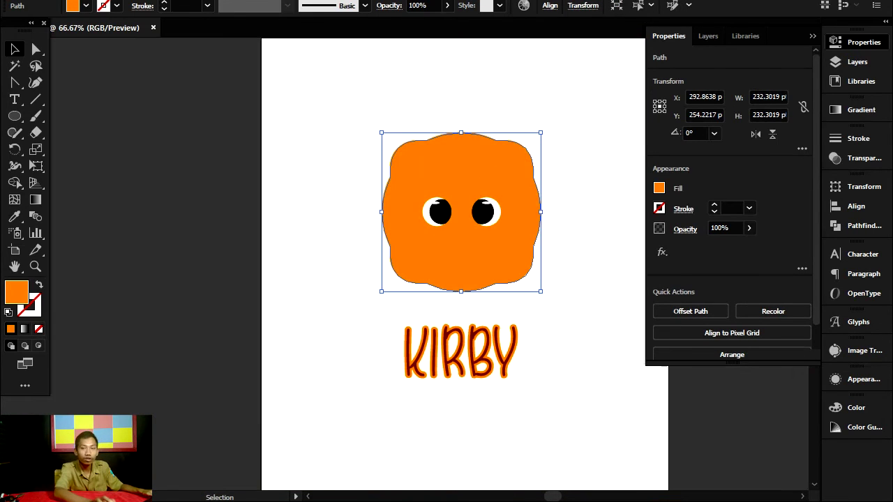
# Step: Draw an orange circle about 13 pt in diameter on the black pupil of the left eye with the Ellipse tool
pyautogui.hotkey('ctrl', '+')
pyautogui.hotkey('ctrl', '+')
pyautogui.hotkey('ctrl', '+')
pyautogui.hotkey('ctrl', '+')
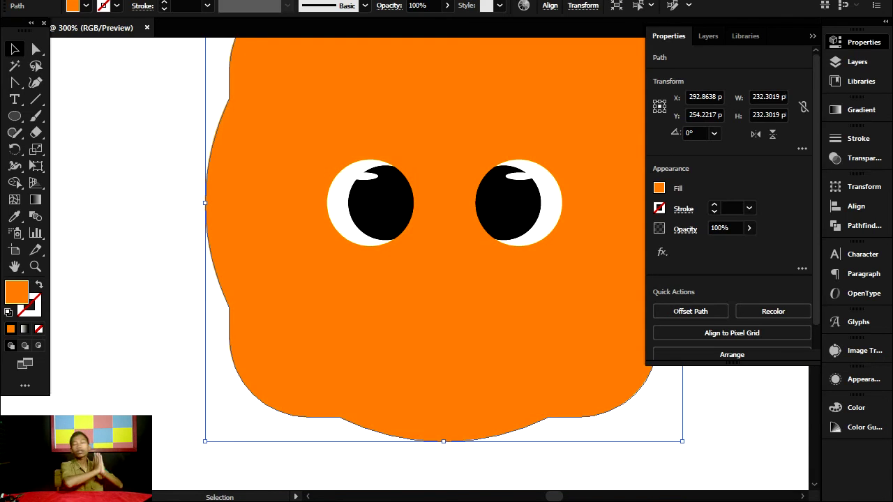
pyautogui.hotkey('ctrl', '+')
pyautogui.press('l')
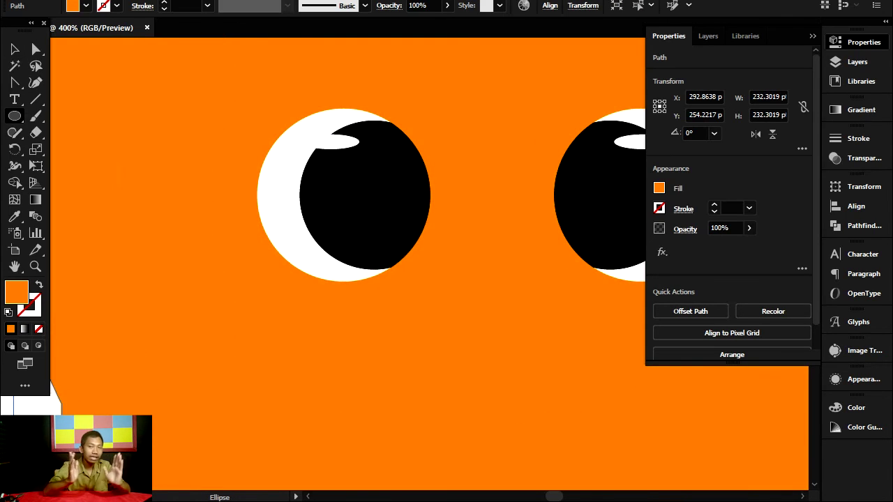
pyautogui.moveTo(395, 213); pyautogui.dragTo(415, 232)
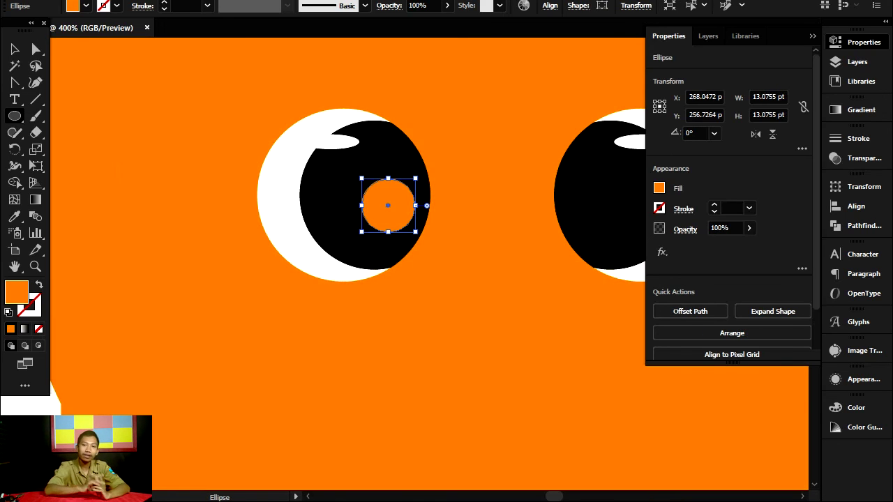
# Step: Move the small orange circle up and outward to sit near the middle of the left pupil
pyautogui.press('v')
pyautogui.moveTo(388, 205); pyautogui.dragTo(378, 190)
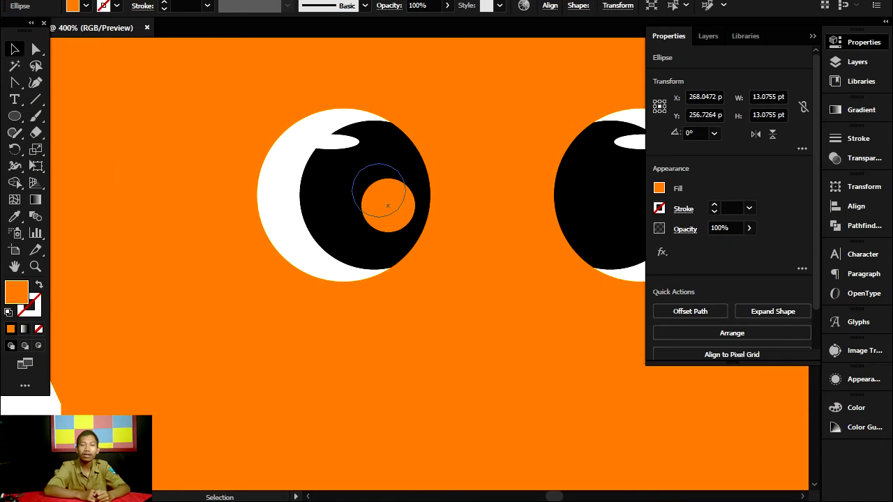
pyautogui.click(456, 247)
pyautogui.scroll(-2, 456, 247)
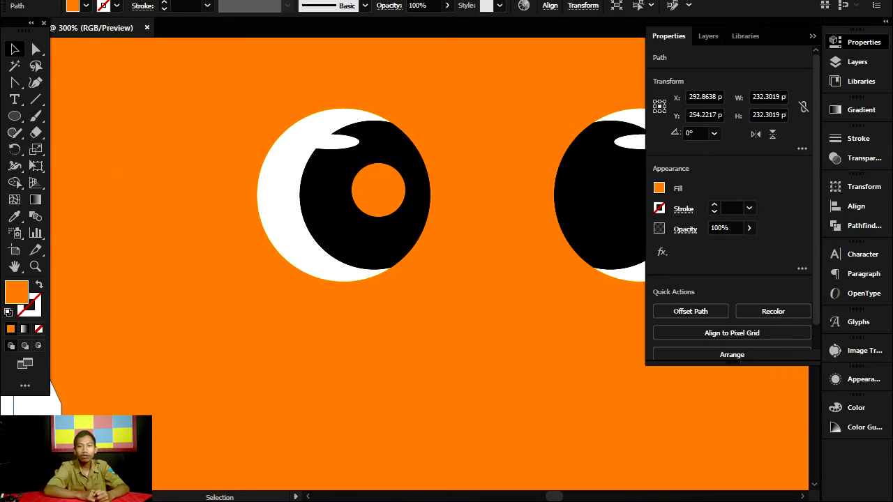
# Step: Fill the small circle on the left pupil with black, hex 000000
pyautogui.click(417, 219)
pyautogui.scroll(2, 417, 219)
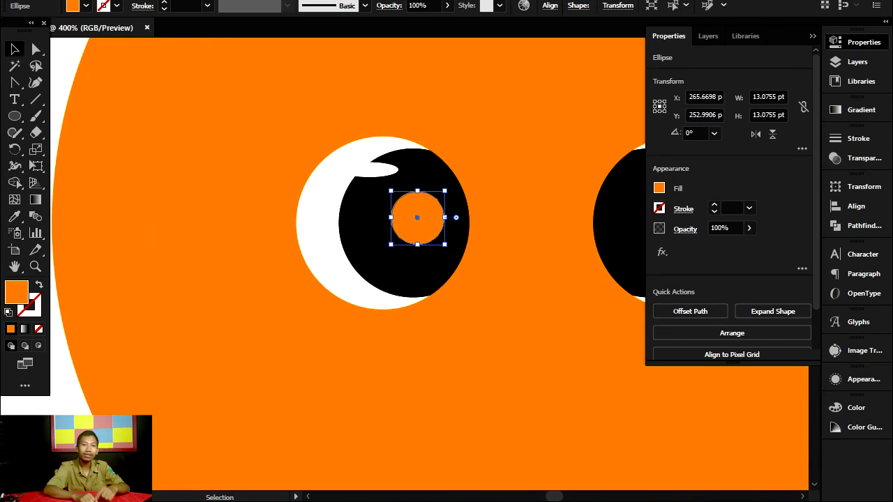
pyautogui.doubleClick(17, 292)
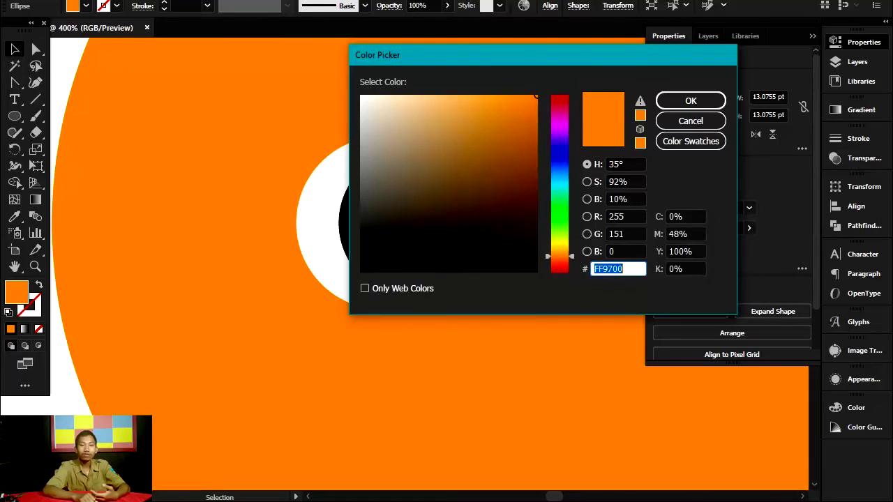
pyautogui.write('000000')
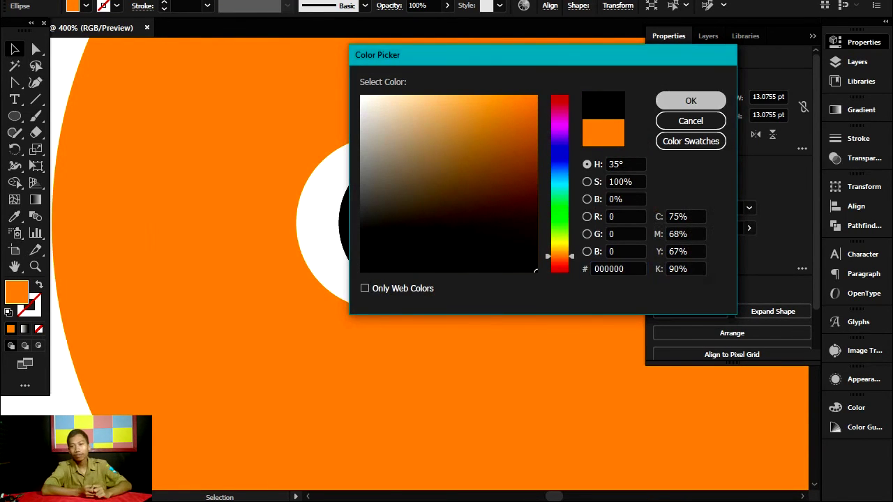
pyautogui.click(690, 100)
pyautogui.click(520, 189)
# Step: Select only the left pupil's black path inside the eye group and pick the near-black fill 050301 for it
pyautogui.click(447, 255)
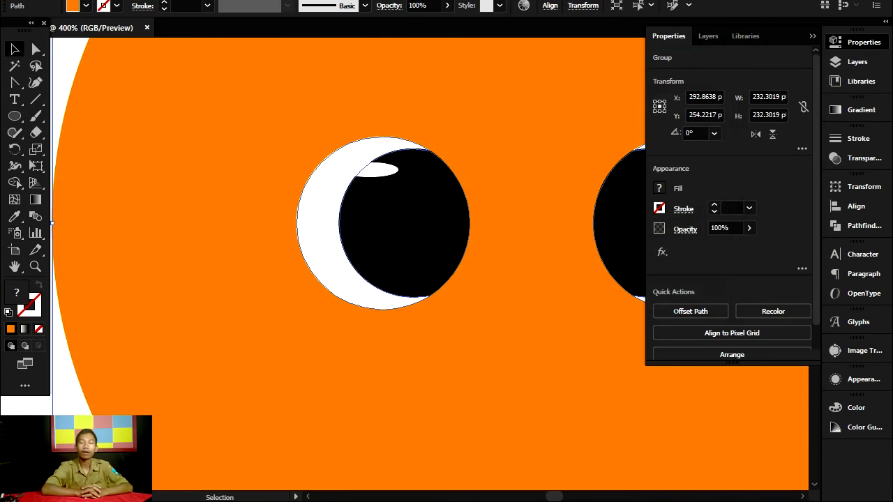
pyautogui.press('a')
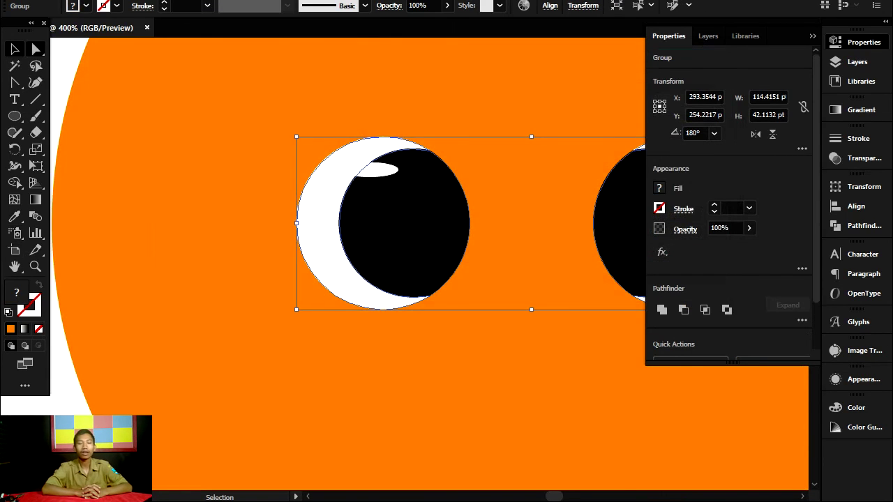
pyautogui.click(404, 237)
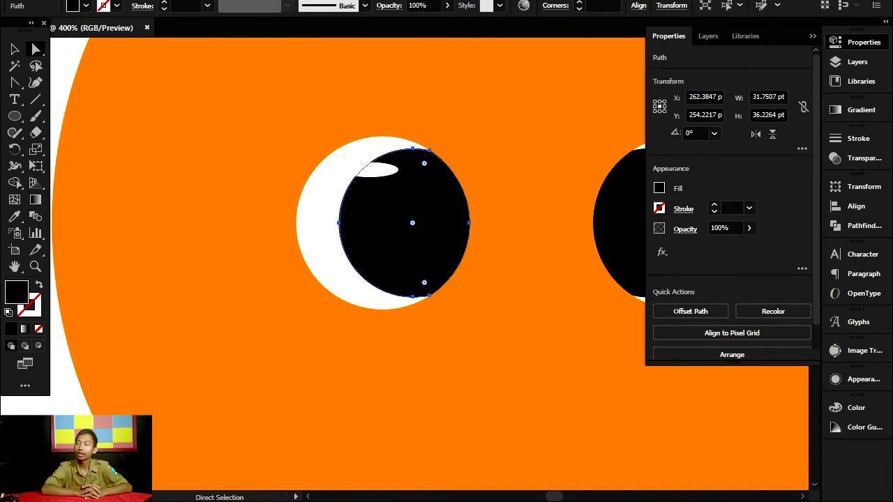
pyautogui.doubleClick(17, 292)
pyautogui.click(509, 265)
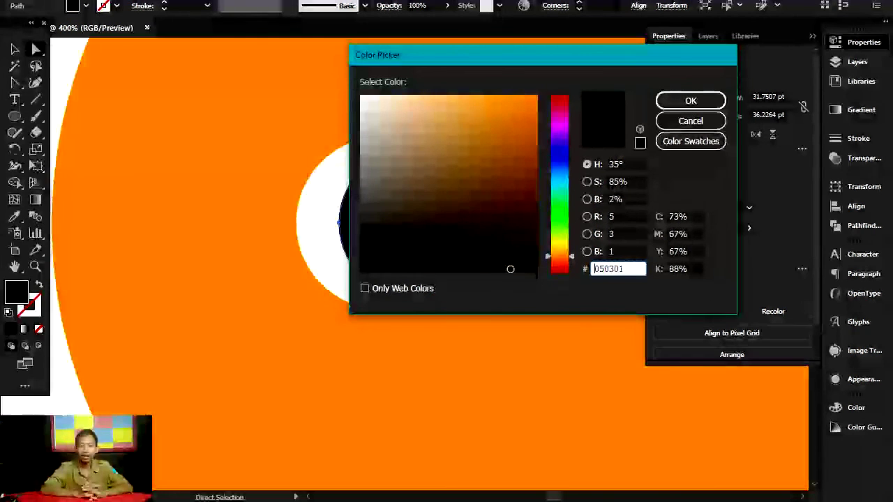